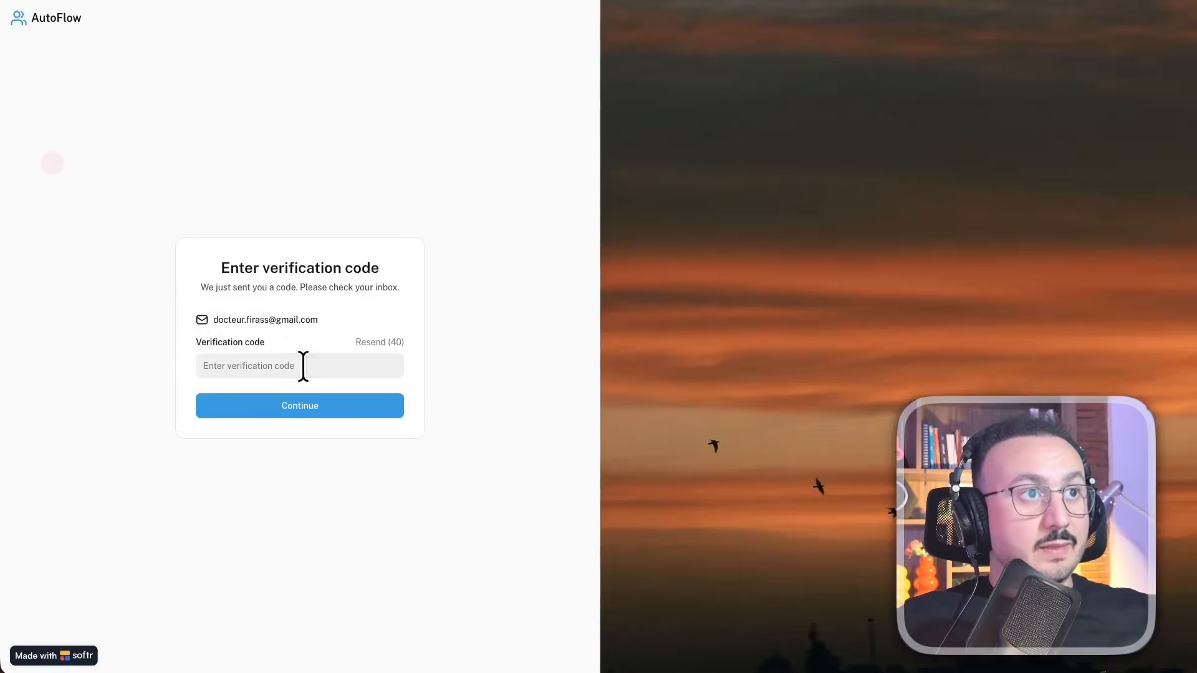
Enter the emailed verification code in the AutoFlow verification code field and sign in
left_click(301, 366)
left_click(310, 383)
left_click(374, 415)
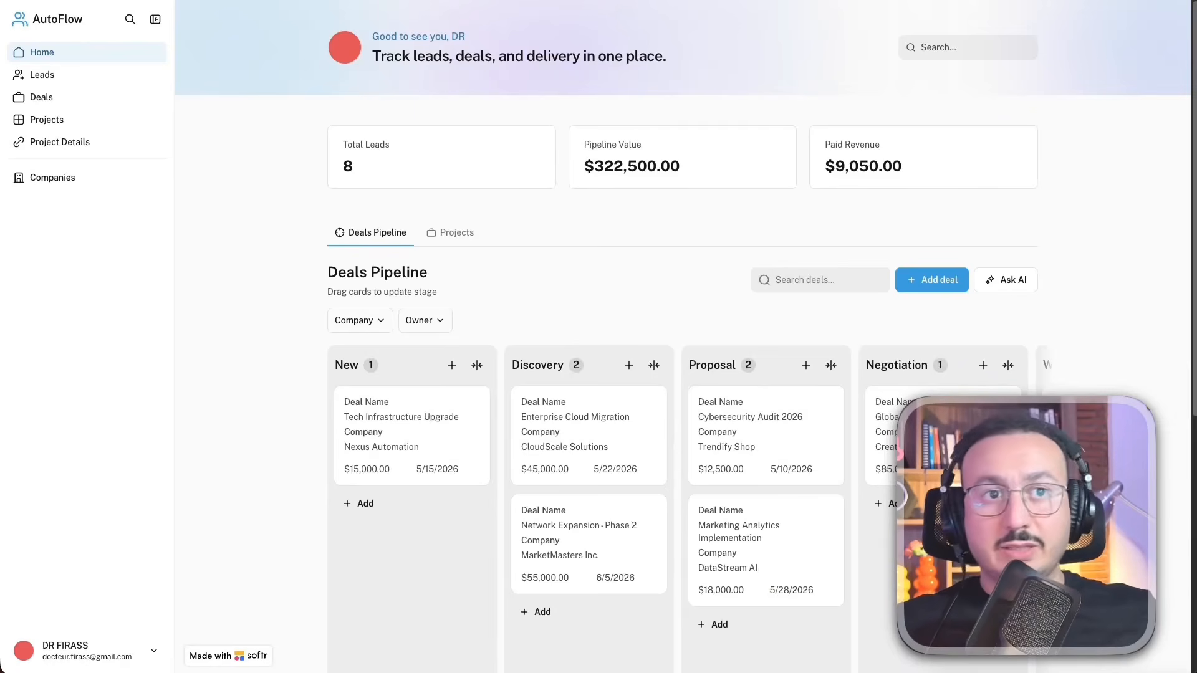
Show the Leads page at 125% zoom and look through the blank new-lead form without adding a record
left_click(82, 74)
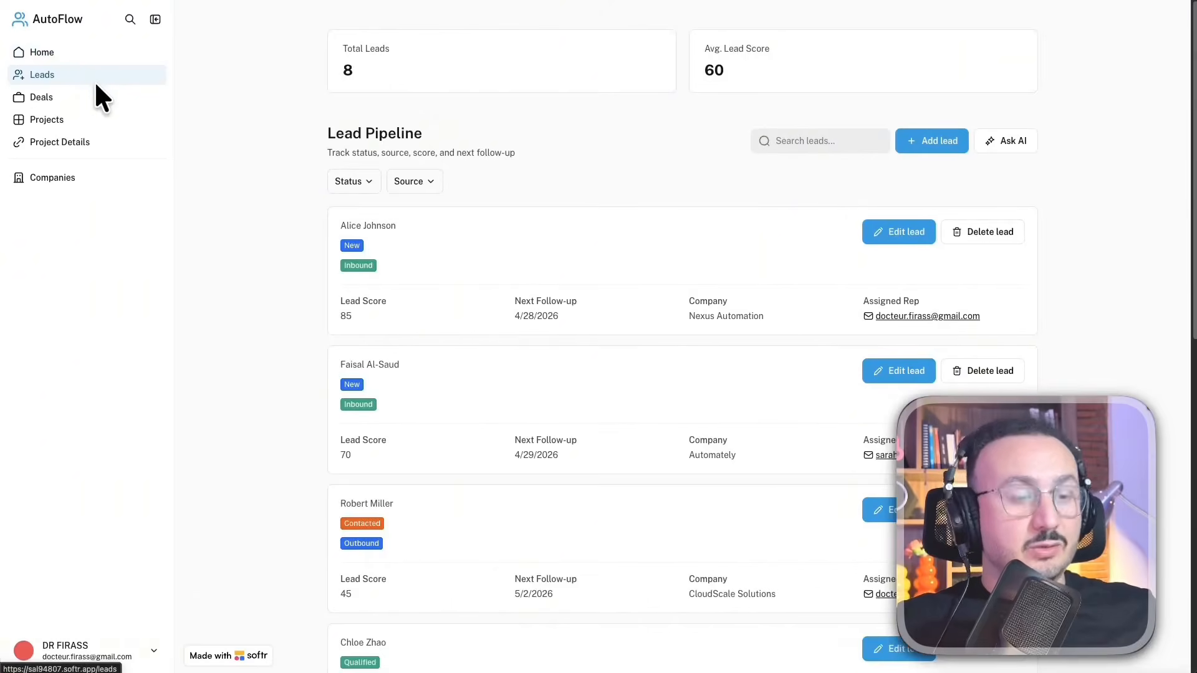
key("ctrl+plus")
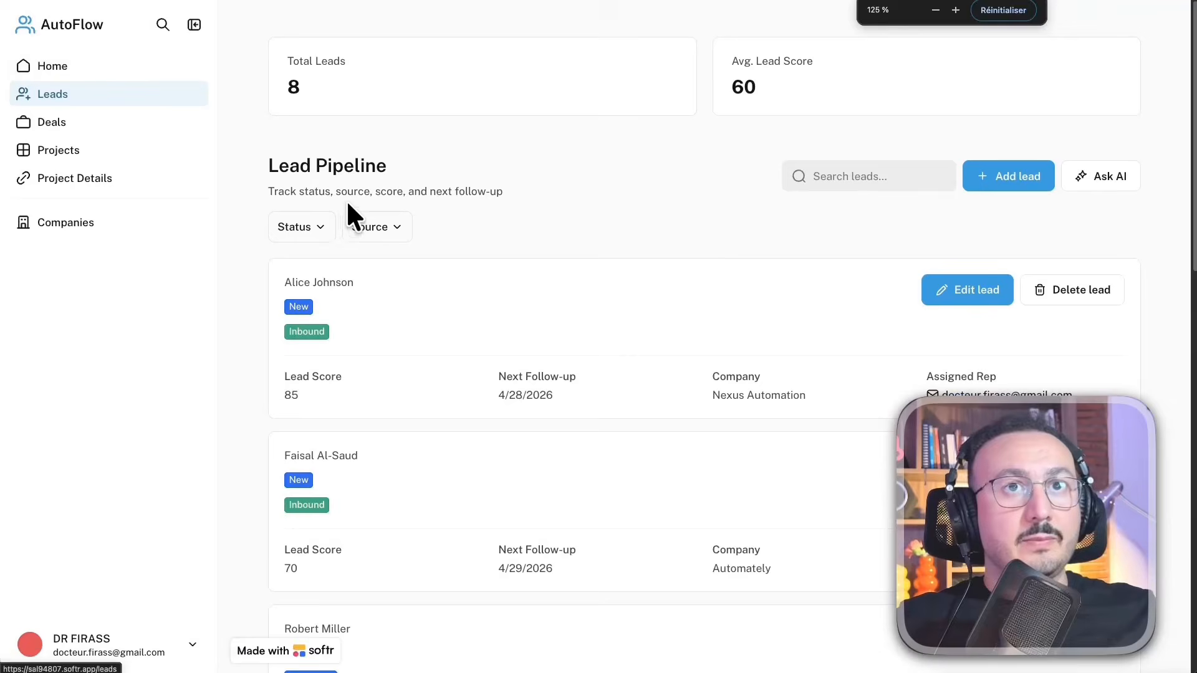
left_click(1011, 181)
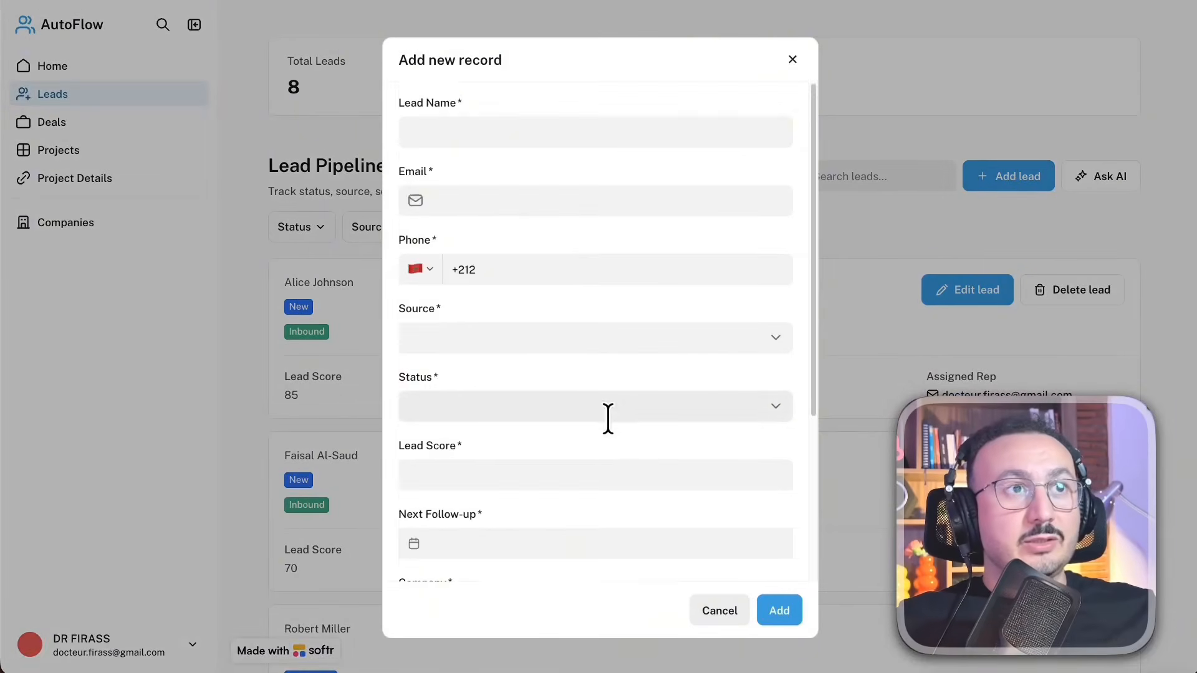
scroll(611, 415, "down", 3)
scroll(614, 414, "up", 3)
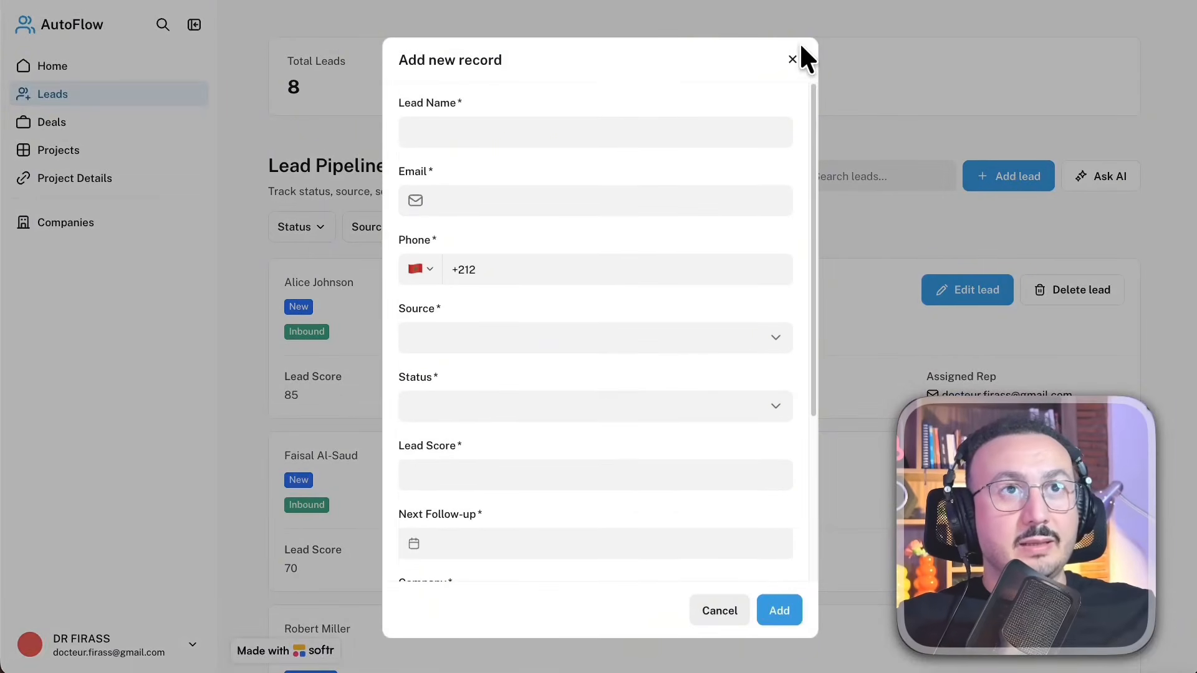
left_click(794, 59)
Review the fields in the Nexus Automation lead's edit form and cancel without updating the record
left_click(965, 291)
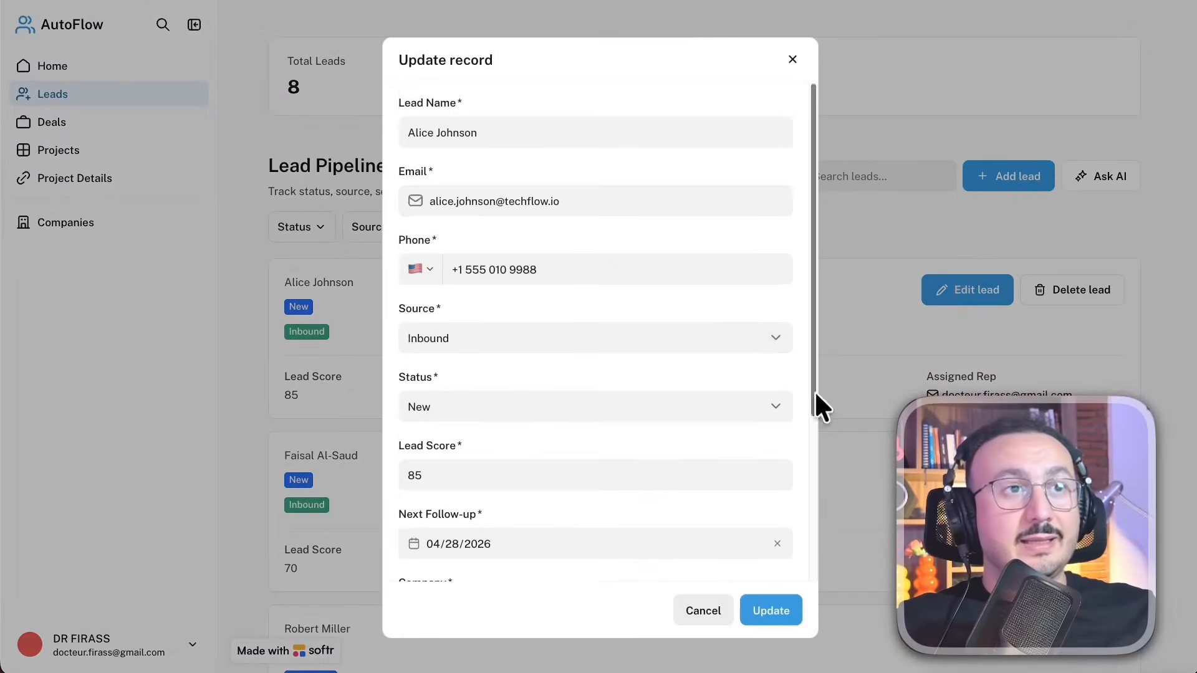
scroll(646, 459, "down", 4)
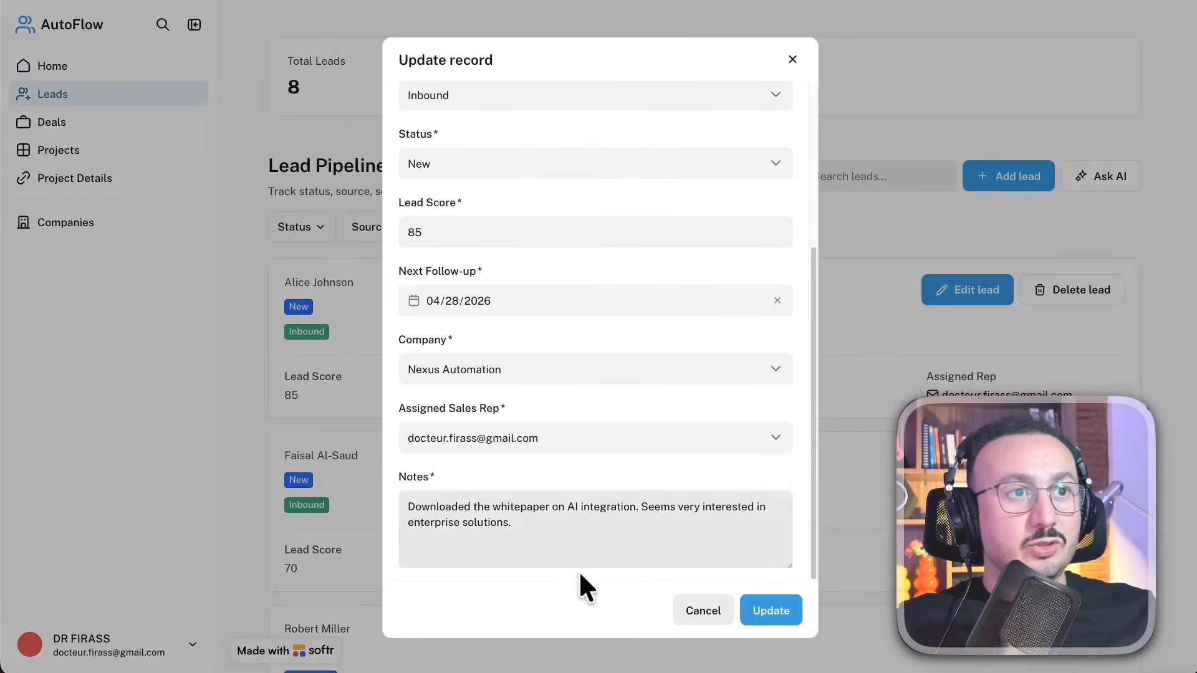
left_click(697, 614)
Delete the CloudScale Solutions lead from the Lead Pipeline and look over the rest of the list
scroll(748, 470, "down", 5)
scroll(409, 399, "down", 1)
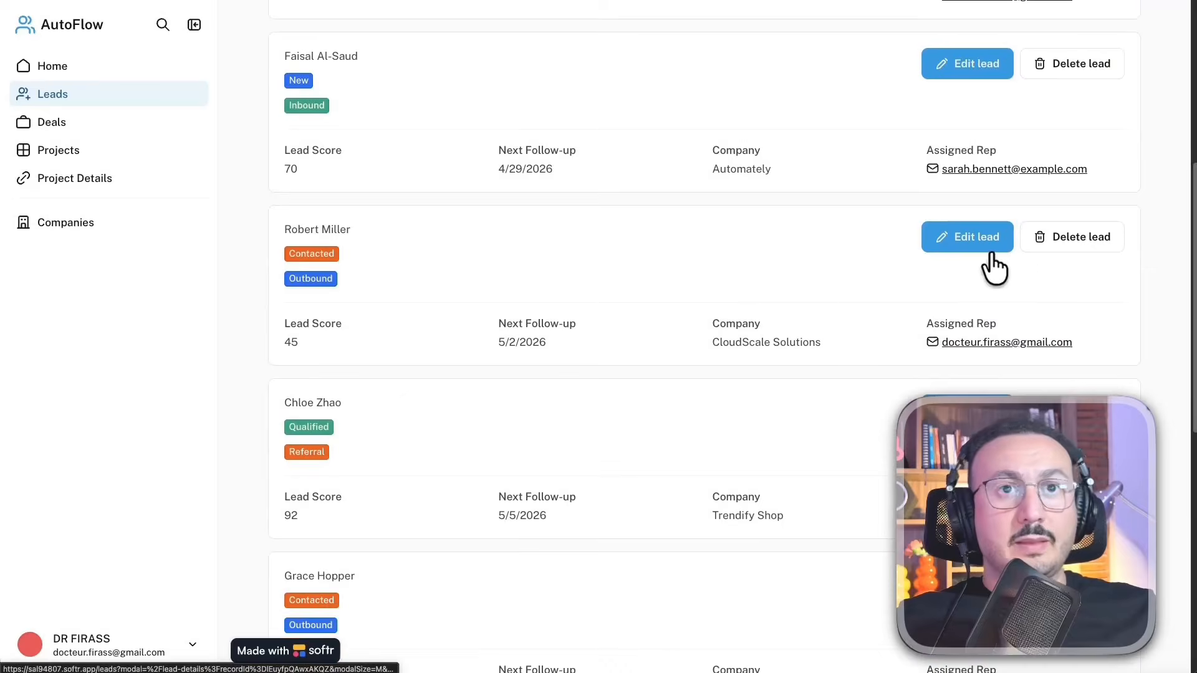
left_click(1098, 238)
left_click(799, 371)
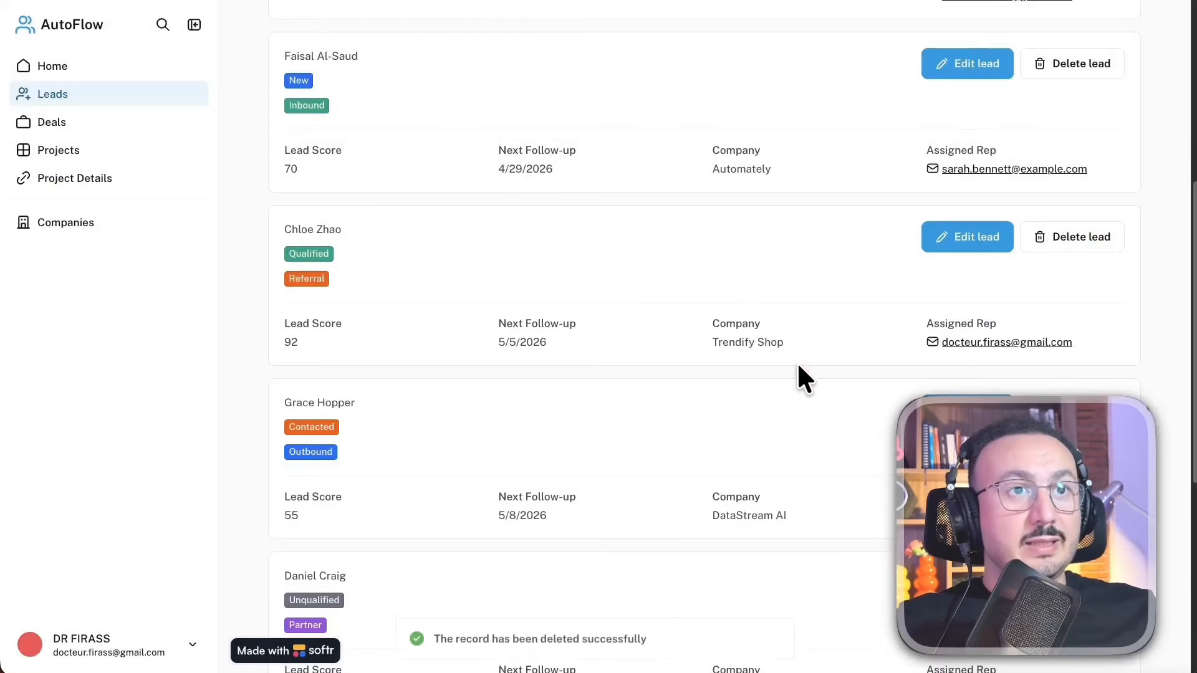
scroll(713, 447, "down", 3)
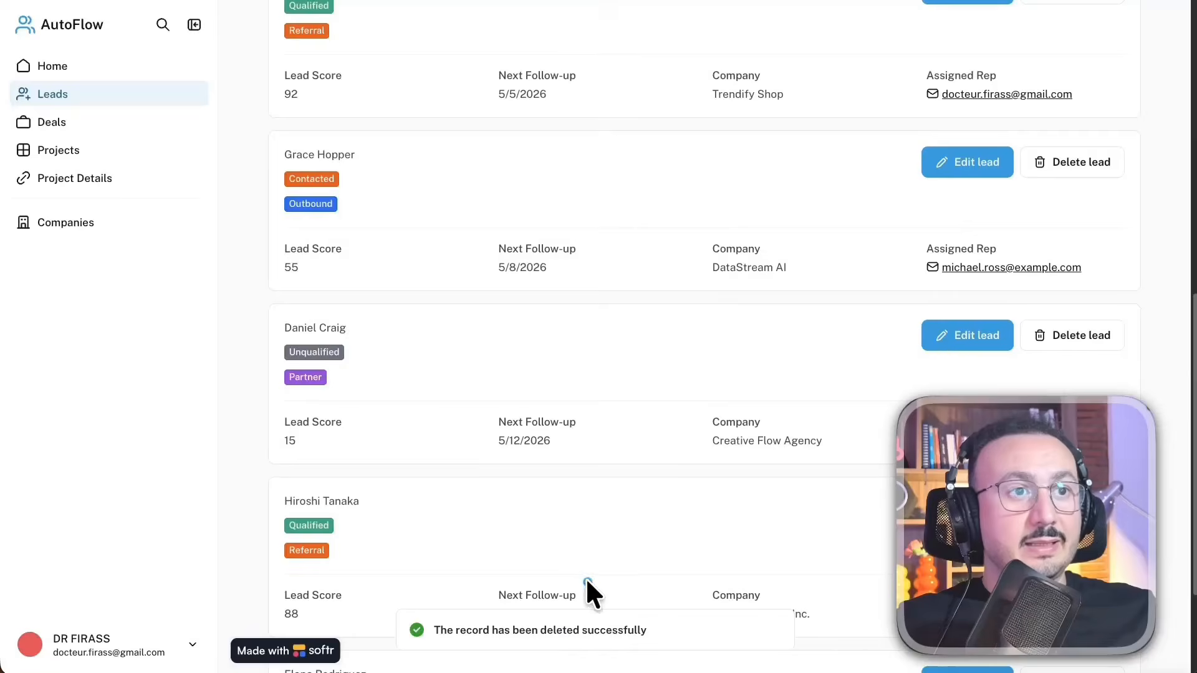
scroll(632, 520, "down", 3)
scroll(623, 514, "up", 10)
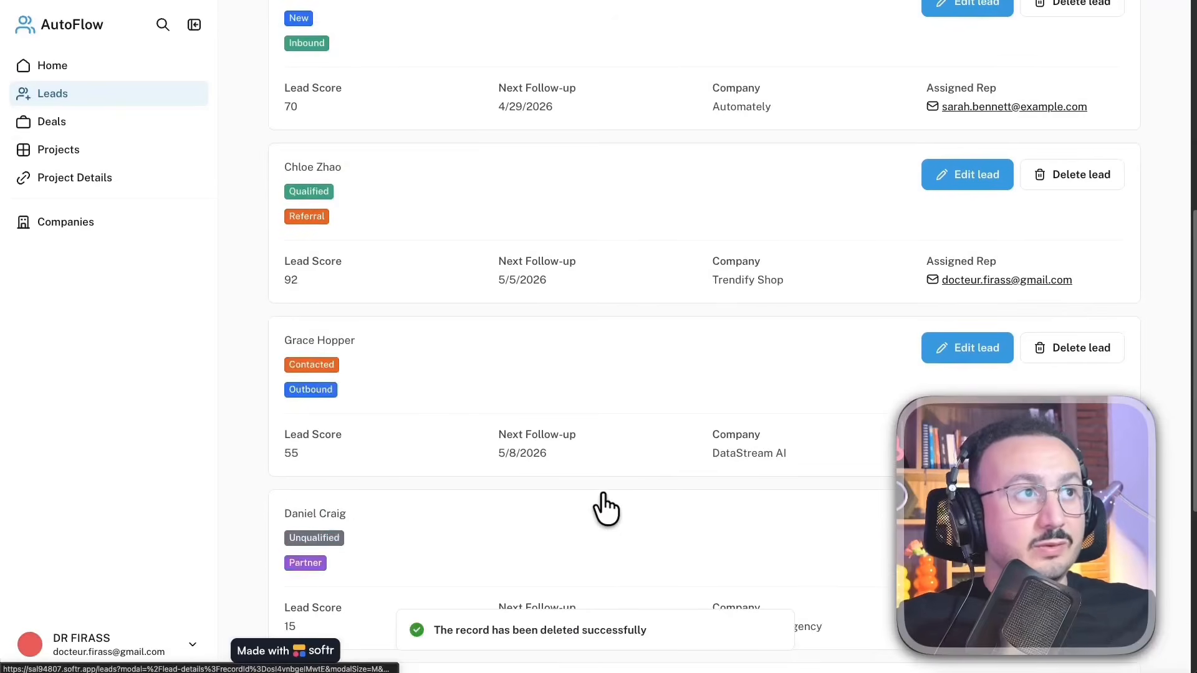
View the Deals page and move the Cloud Migration project from In Progress to Blocked on the Projects board
left_click(99, 125)
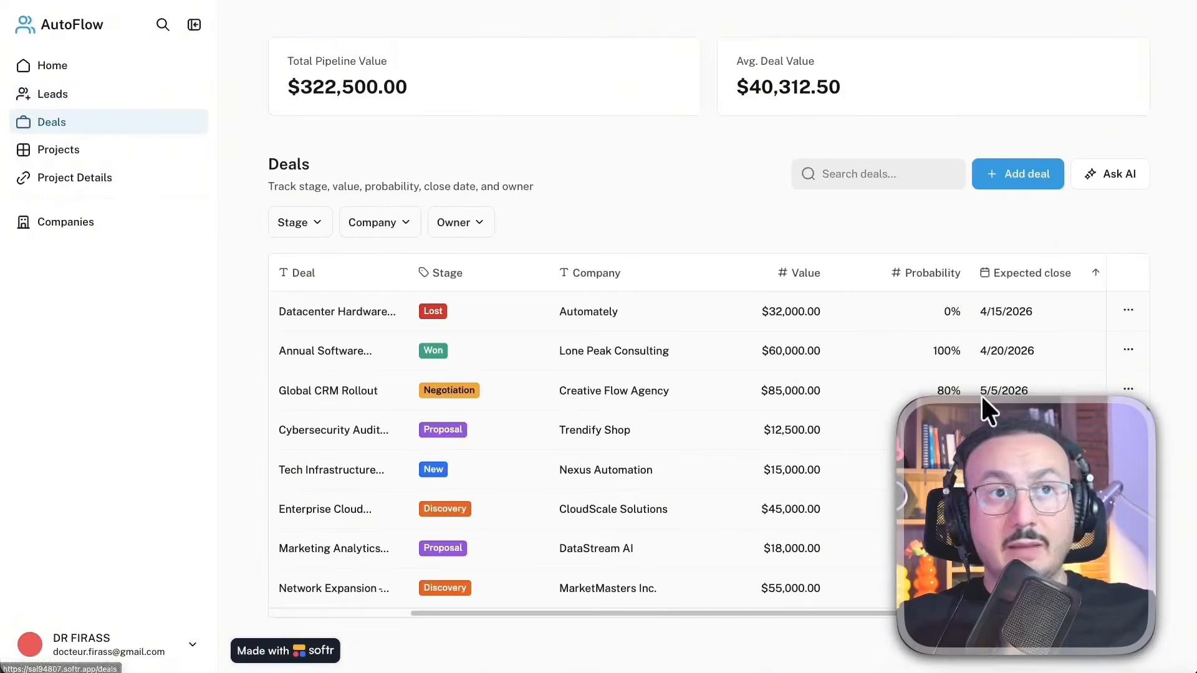
left_click(94, 153)
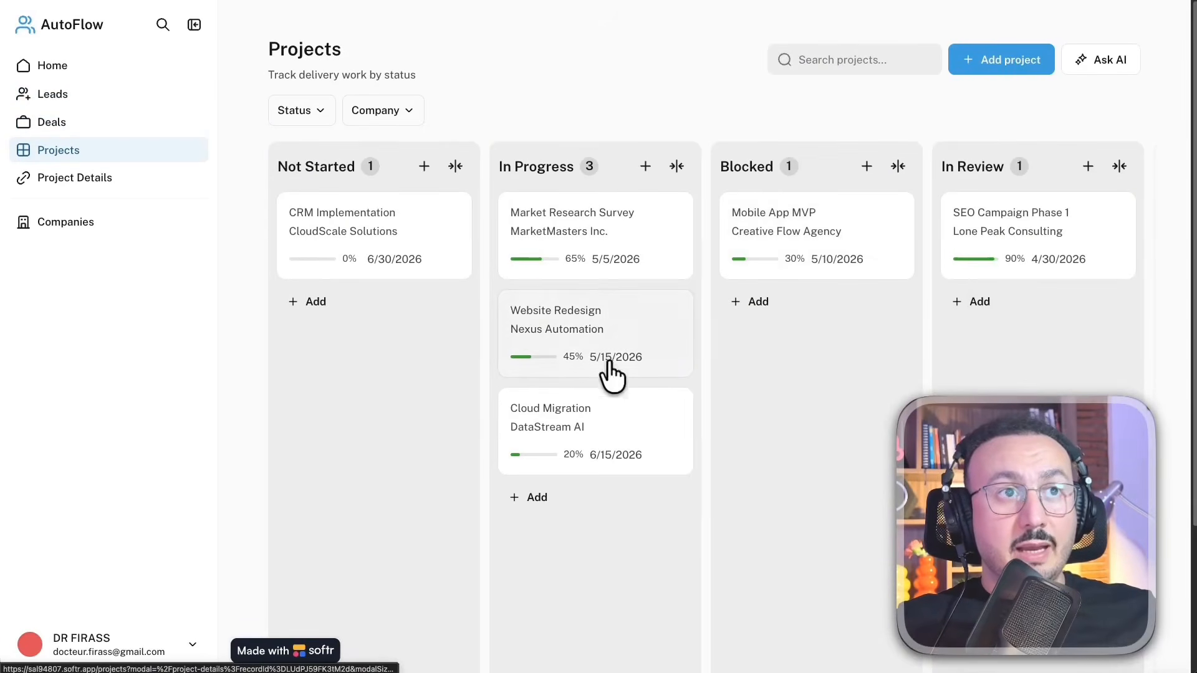
left_click_drag(574, 432, 832, 330)
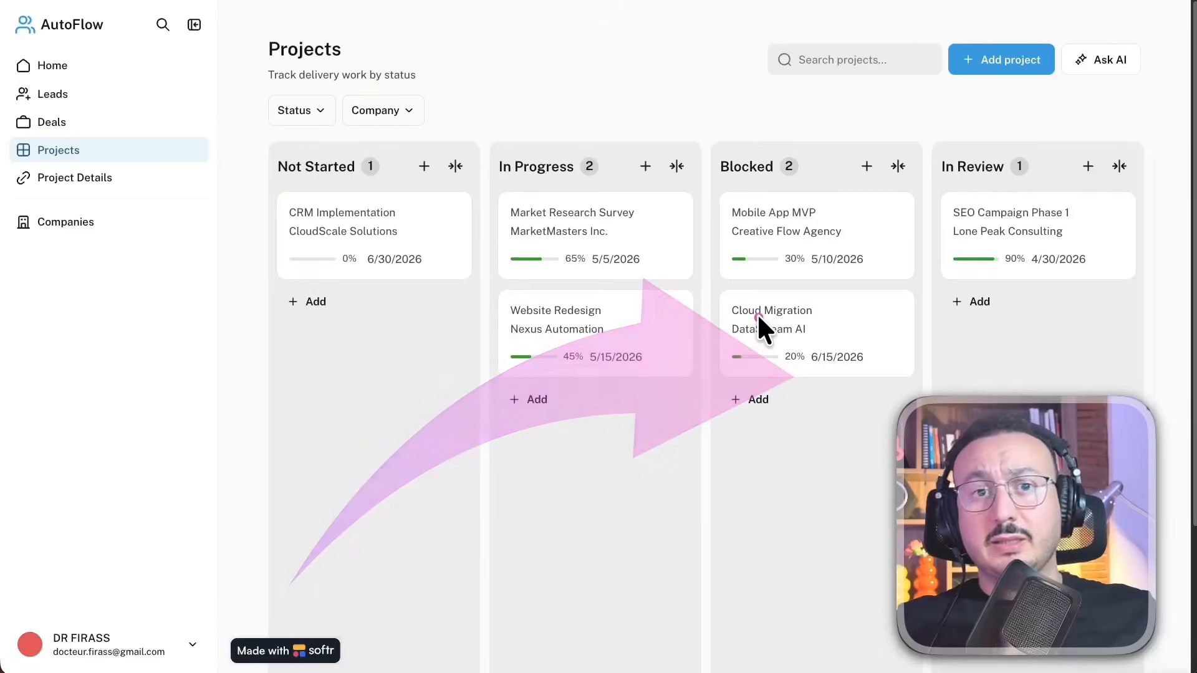
Examine the Cloud Migration project's details and task board, and close the record
left_click(789, 330)
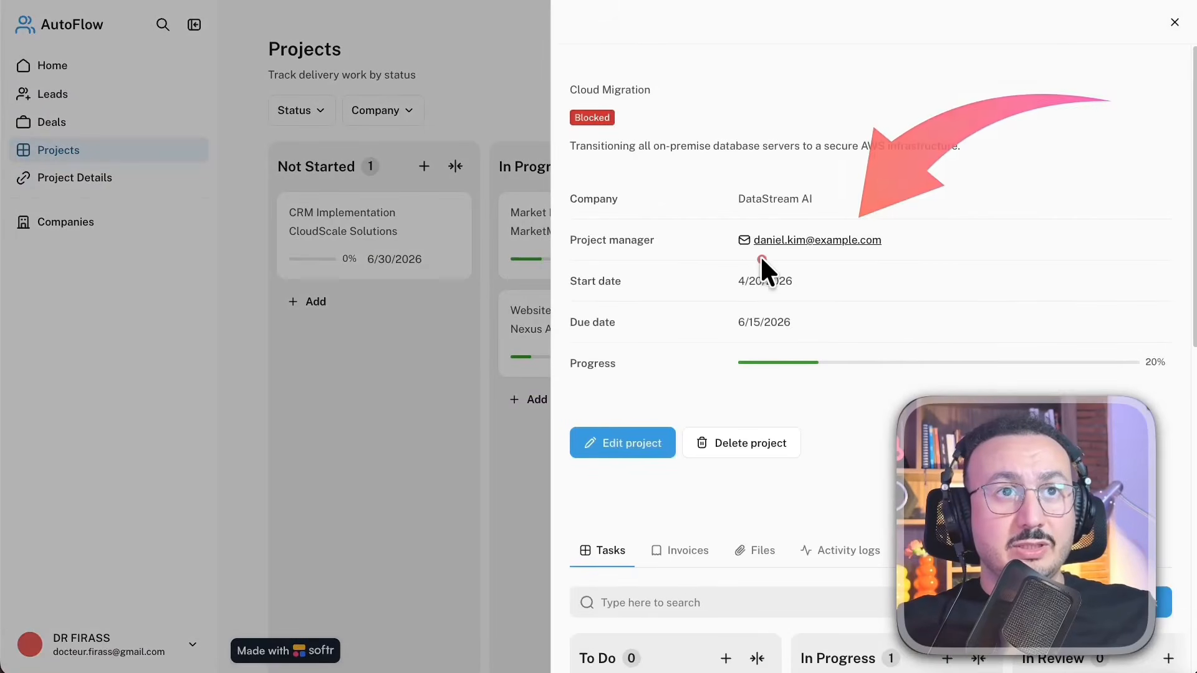
scroll(957, 293, "down", 4)
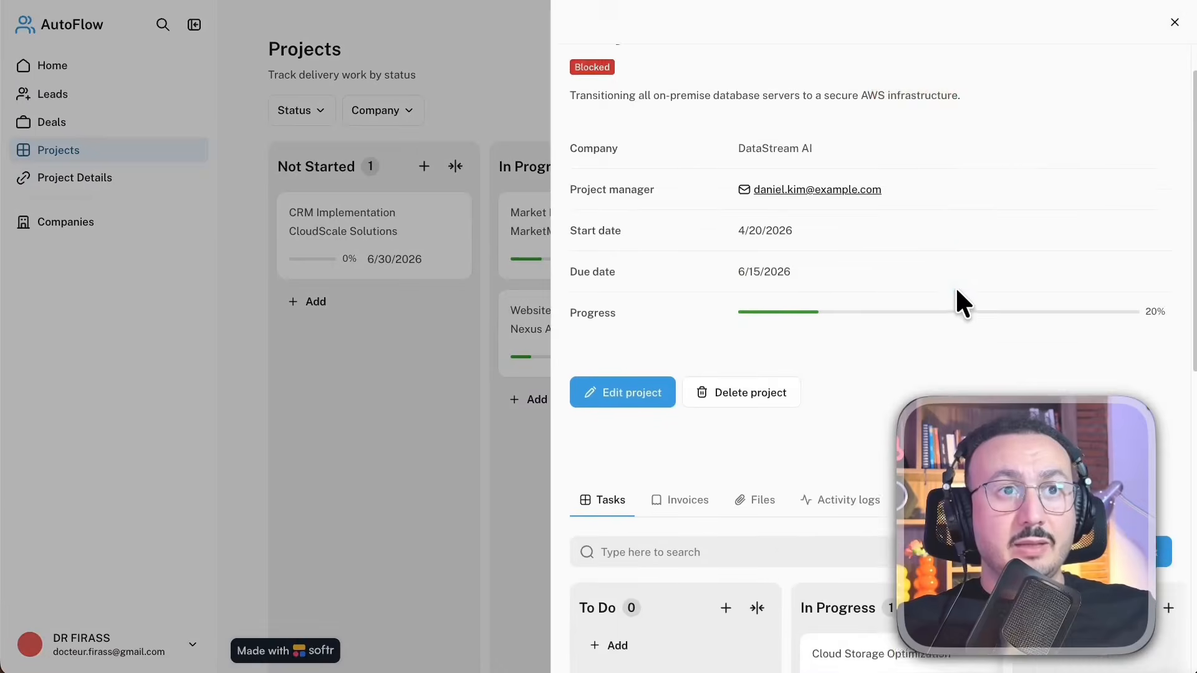
scroll(954, 312, "down", 4)
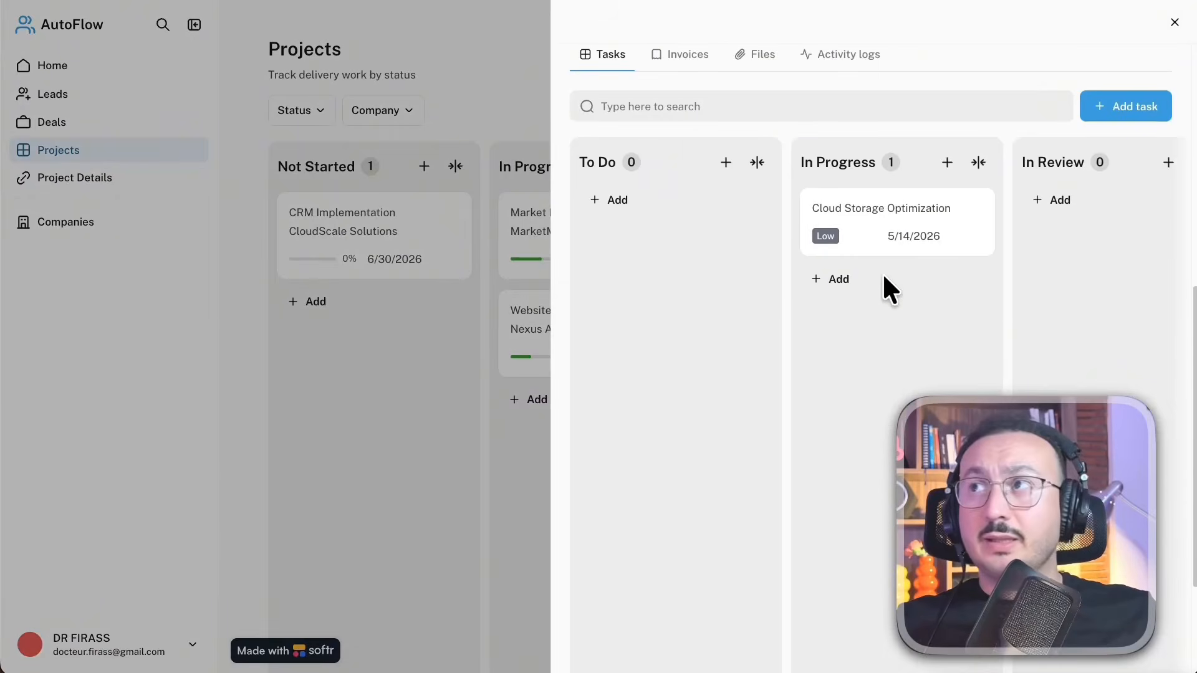
scroll(1071, 293, "down", 3)
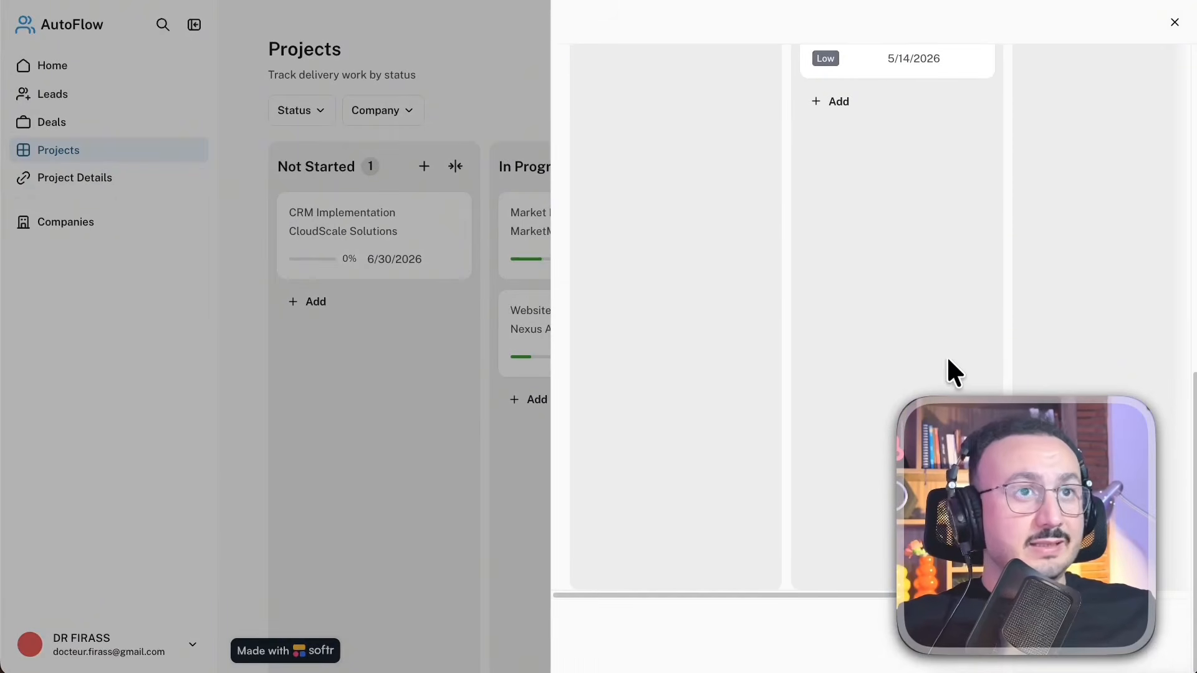
scroll(948, 298, "up", 10)
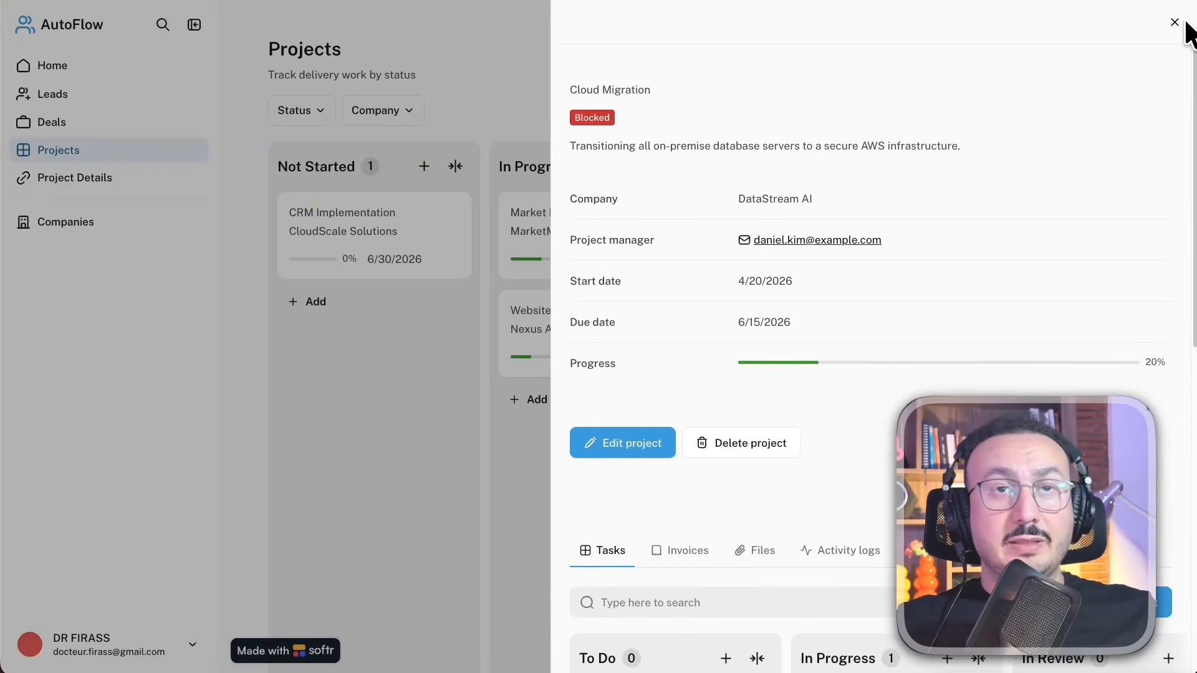
left_click(1172, 23)
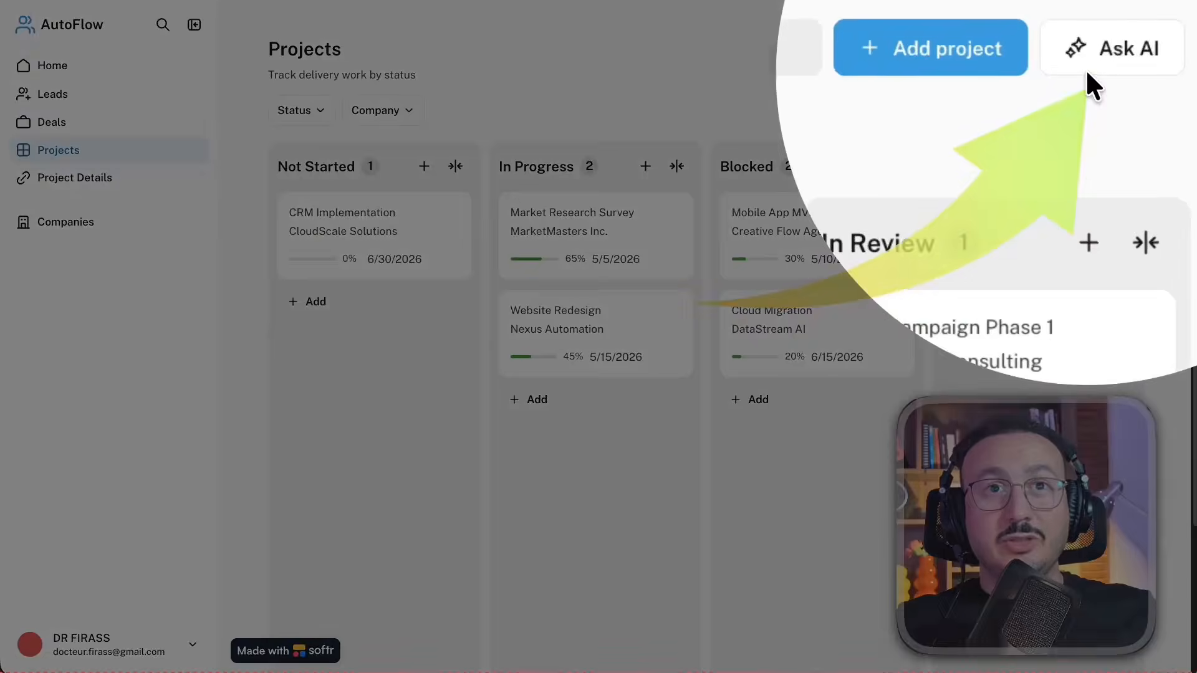
Ask the AI assistant which projects are currently blocked and what their respective project managers are
left_click(1092, 68)
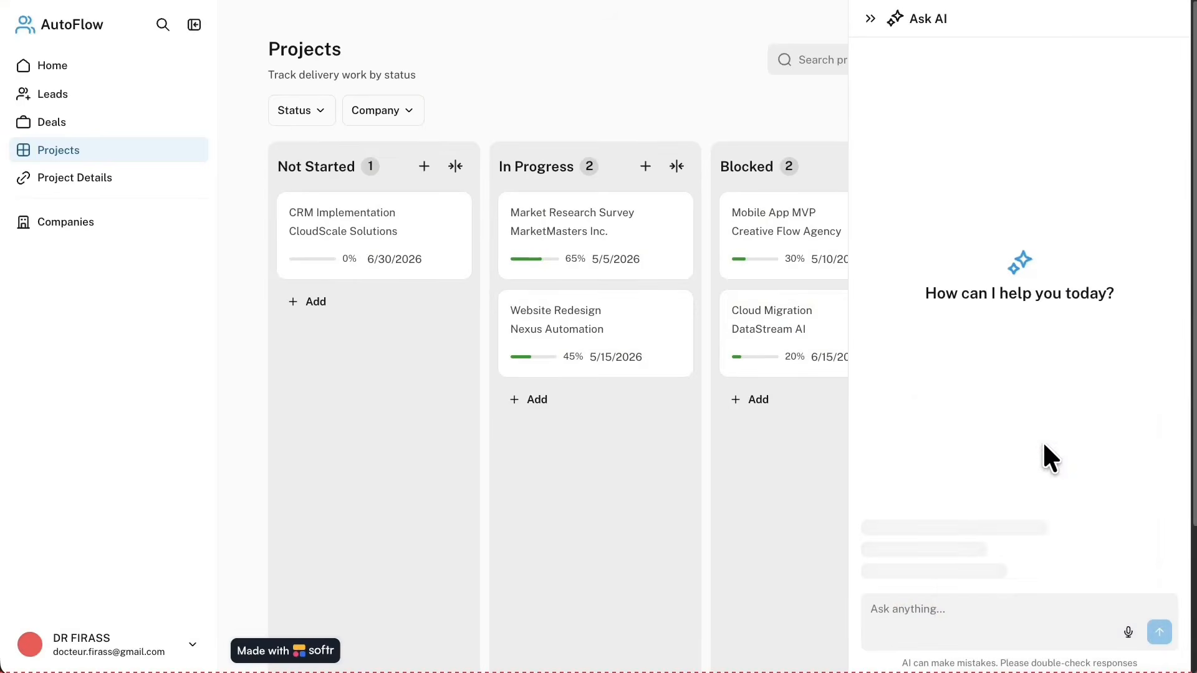
left_click(1026, 417)
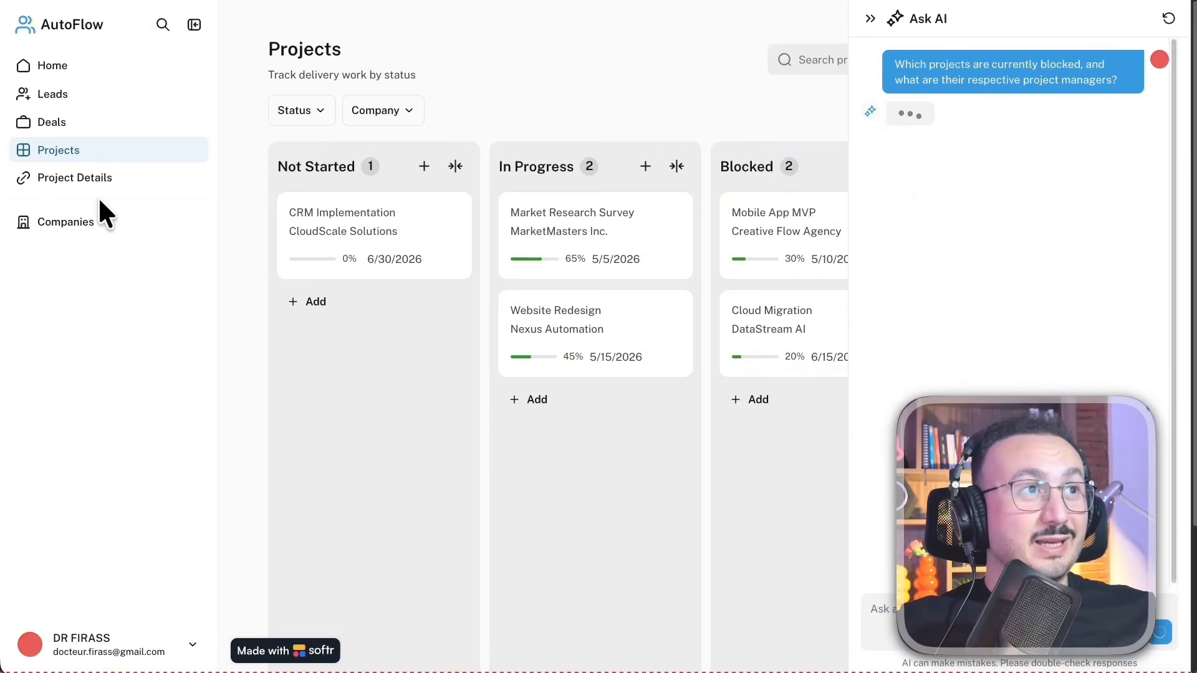
View the Project Details page and the Companies list
left_click(96, 178)
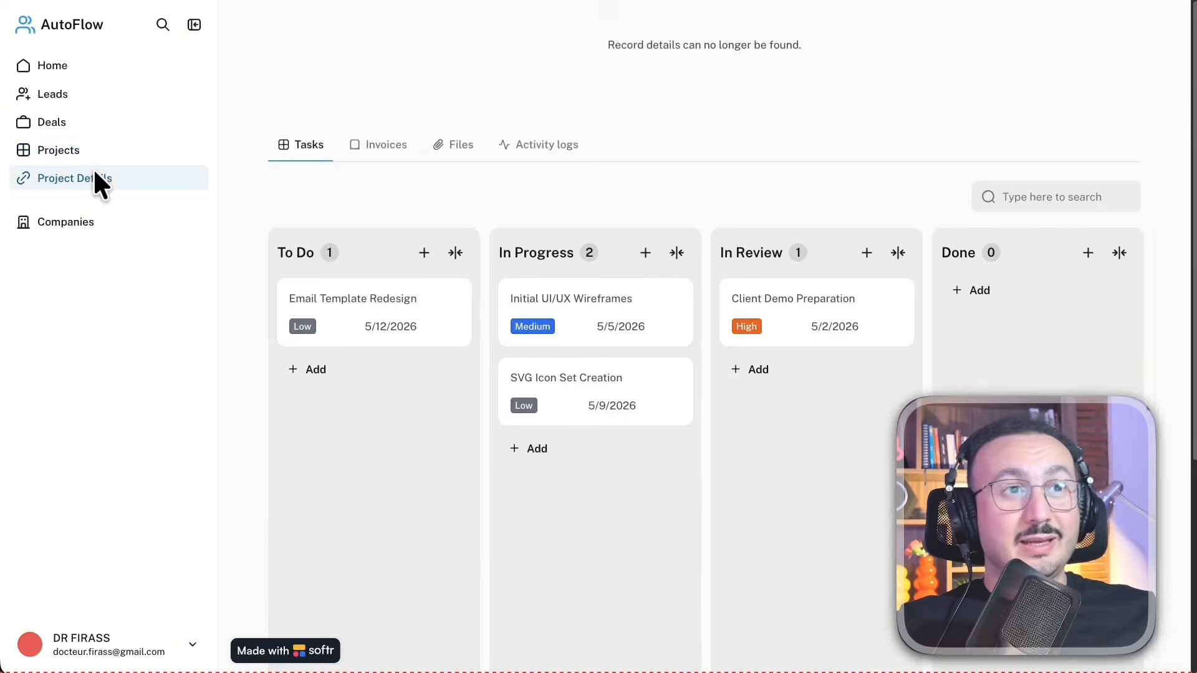
left_click(111, 223)
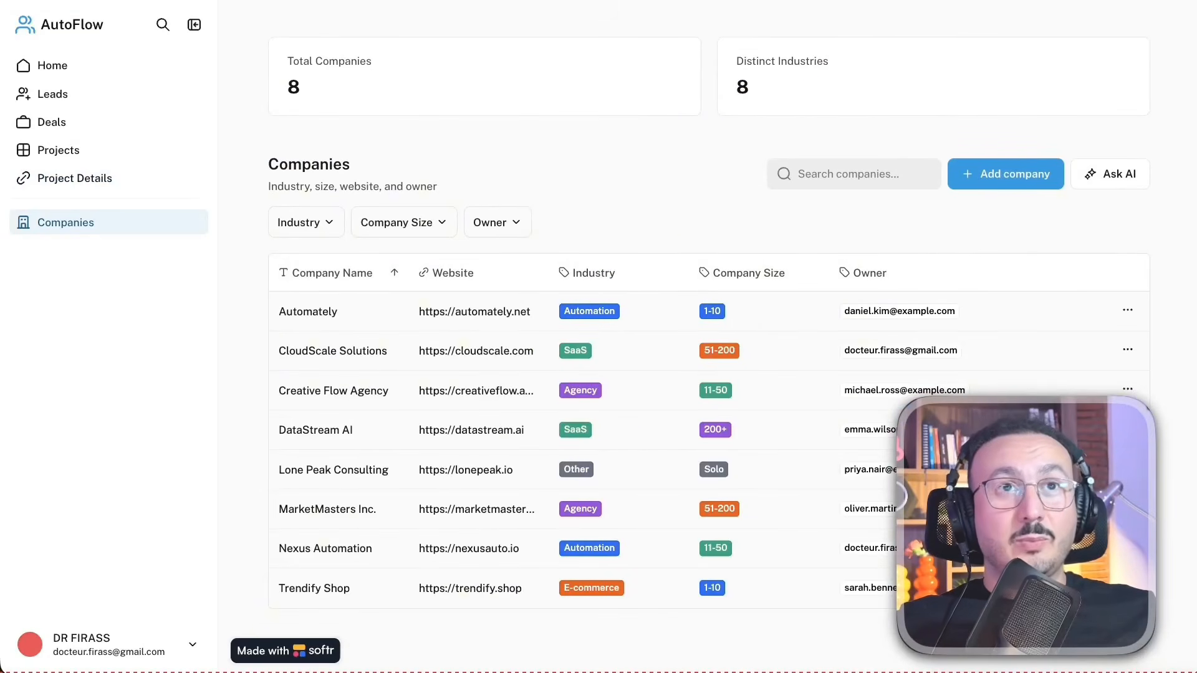
Switch to the Softr editor for AutoFlow CRM and open the block library above the Home page's Deals Pipeline section
left_click(928, 1)
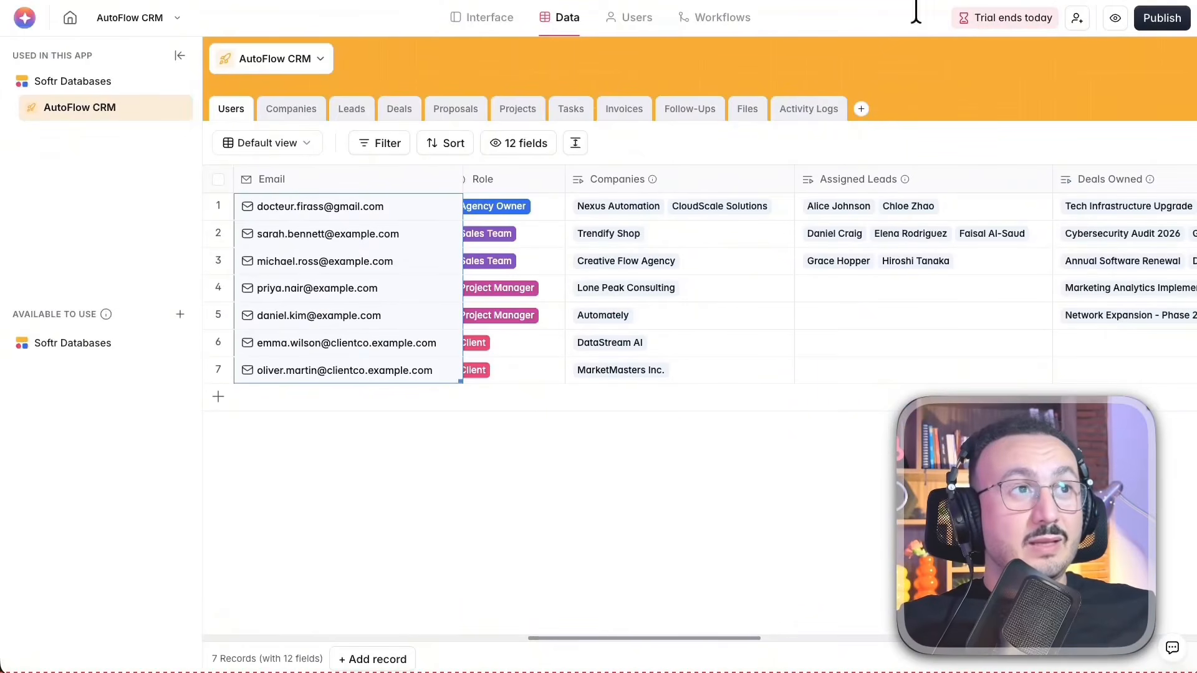
left_click(505, 9)
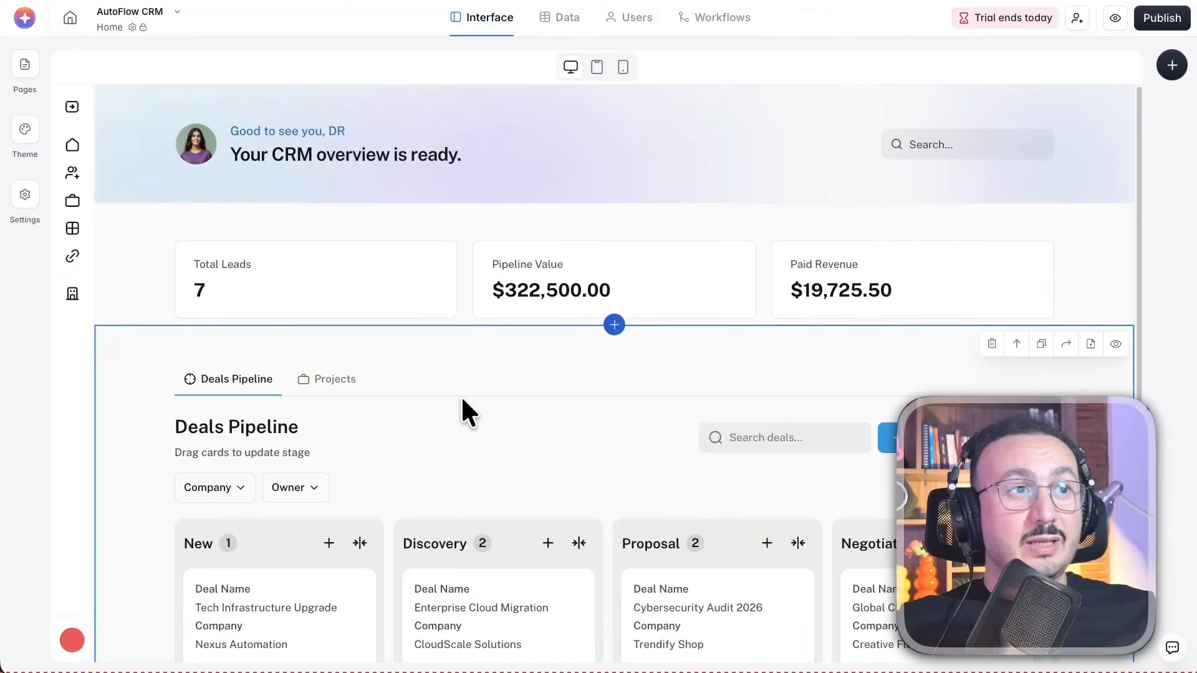
scroll(461, 395, "down", 2)
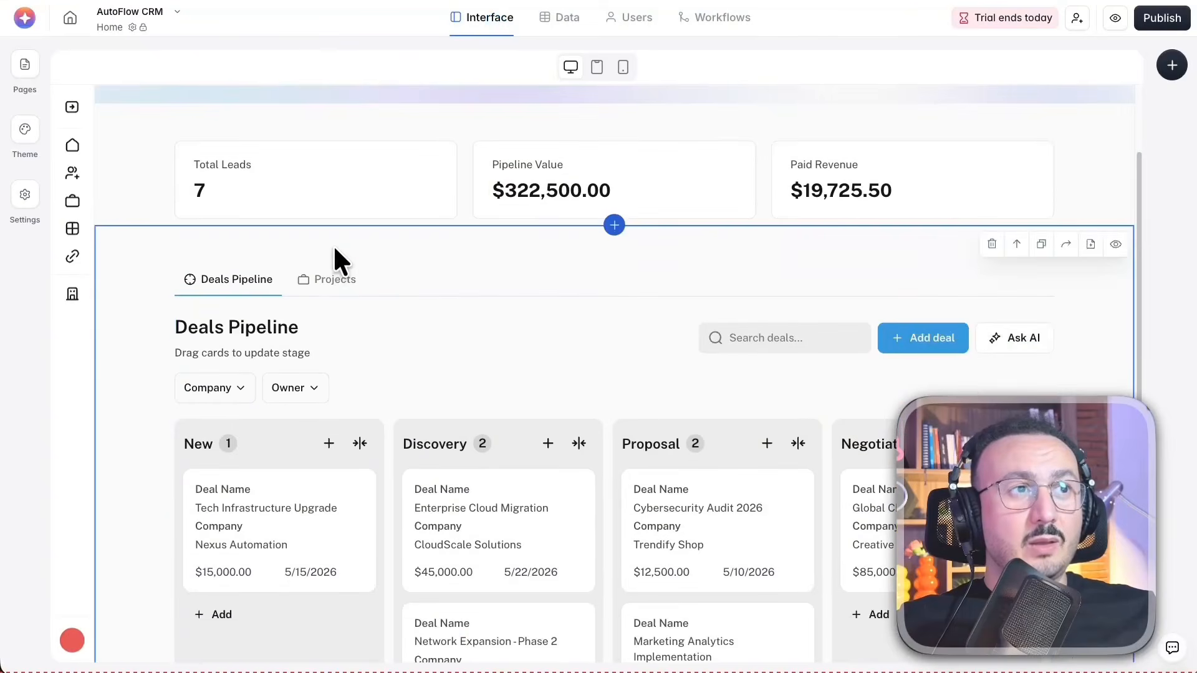
left_click(614, 224)
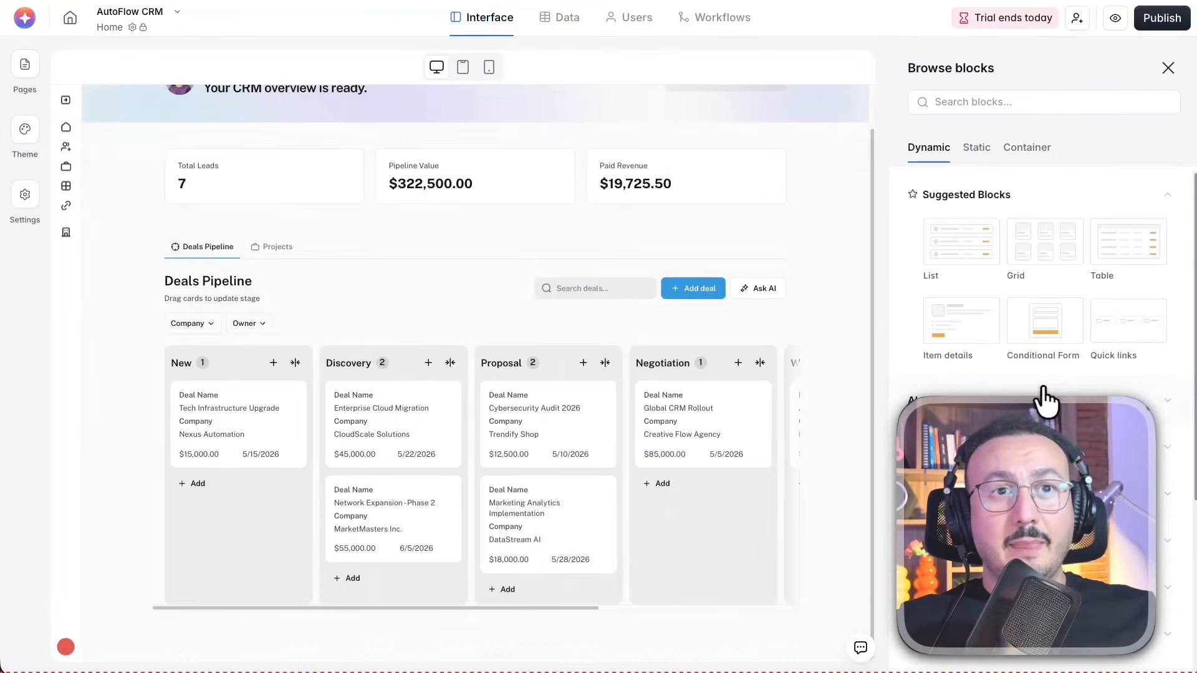
Preview the suggested Grid block and browse the Payment and Grid categories of the dynamic blocks
mouse_move(935, 280)
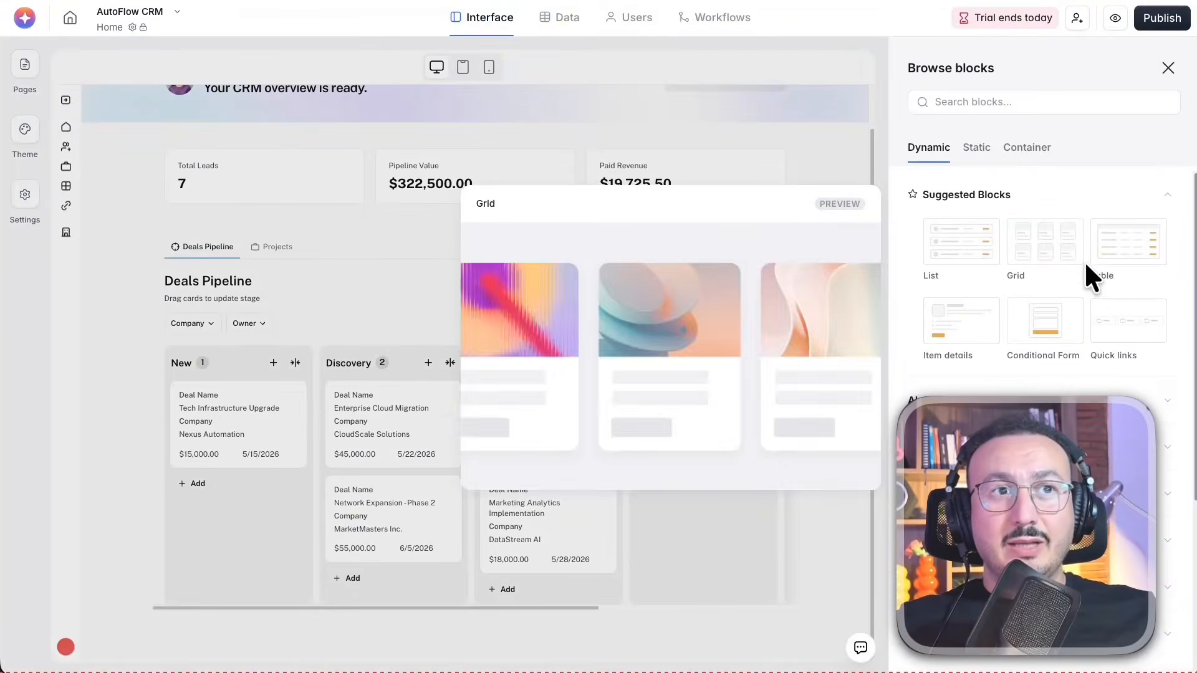
scroll(1077, 474, "down", 4)
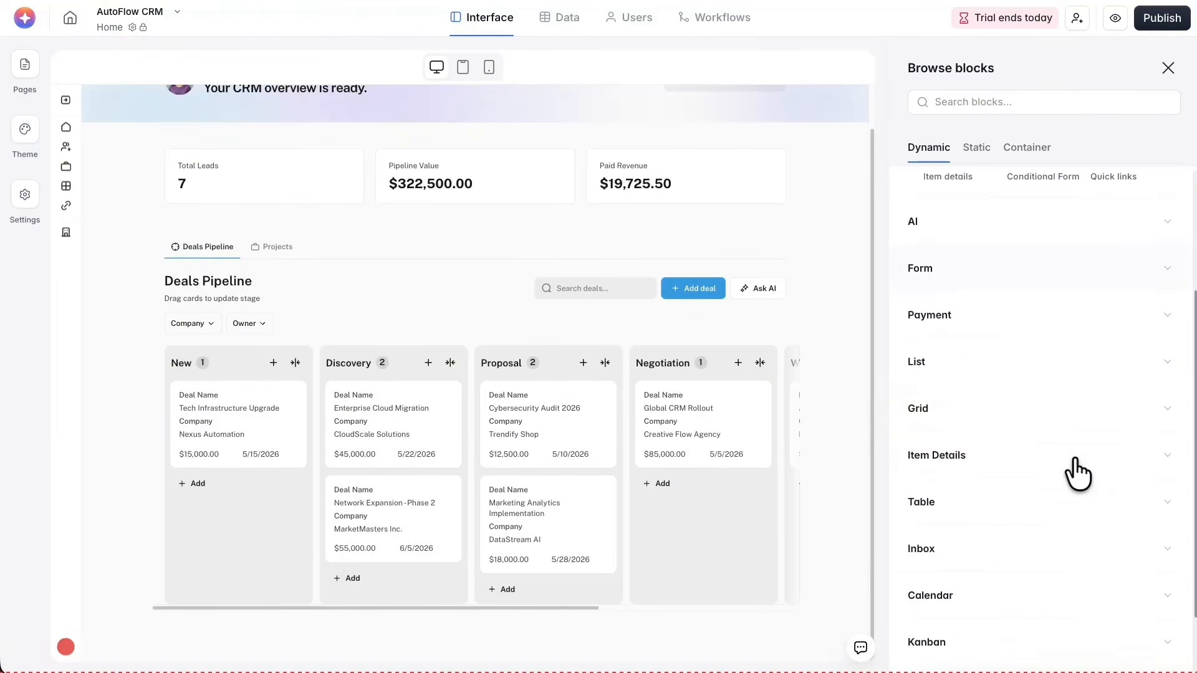
left_click(1096, 315)
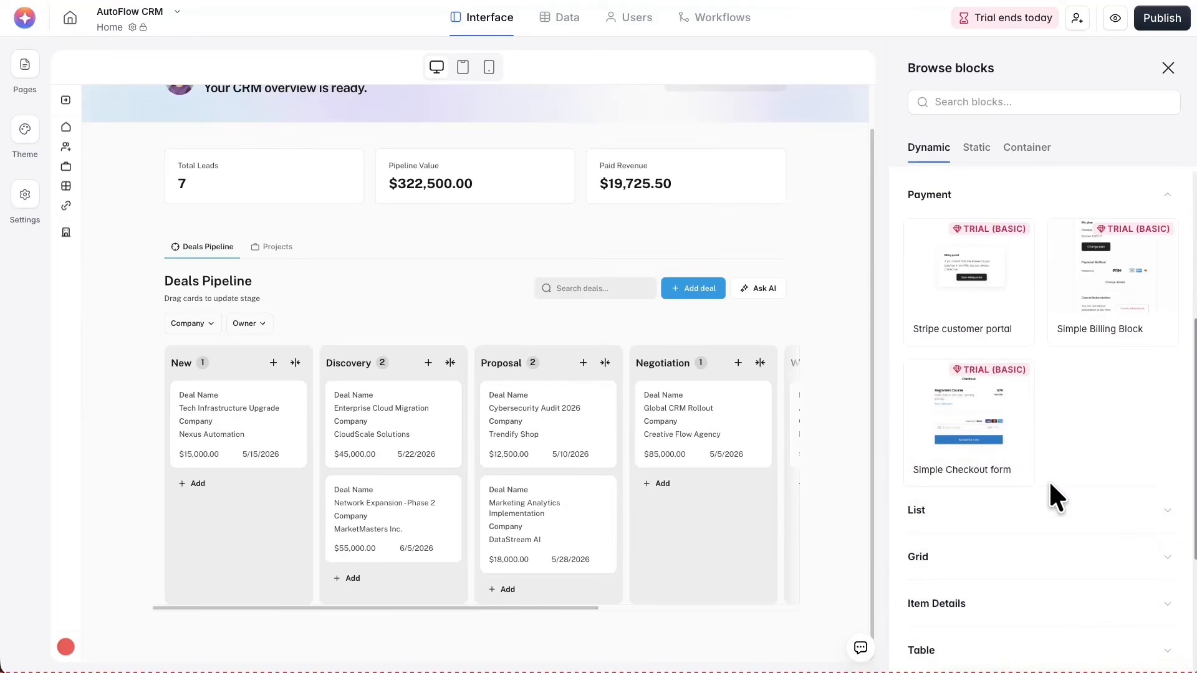
scroll(1048, 479, "down", 3)
left_click(1068, 338)
scroll(1036, 557, "down", 1)
left_click(1013, 468)
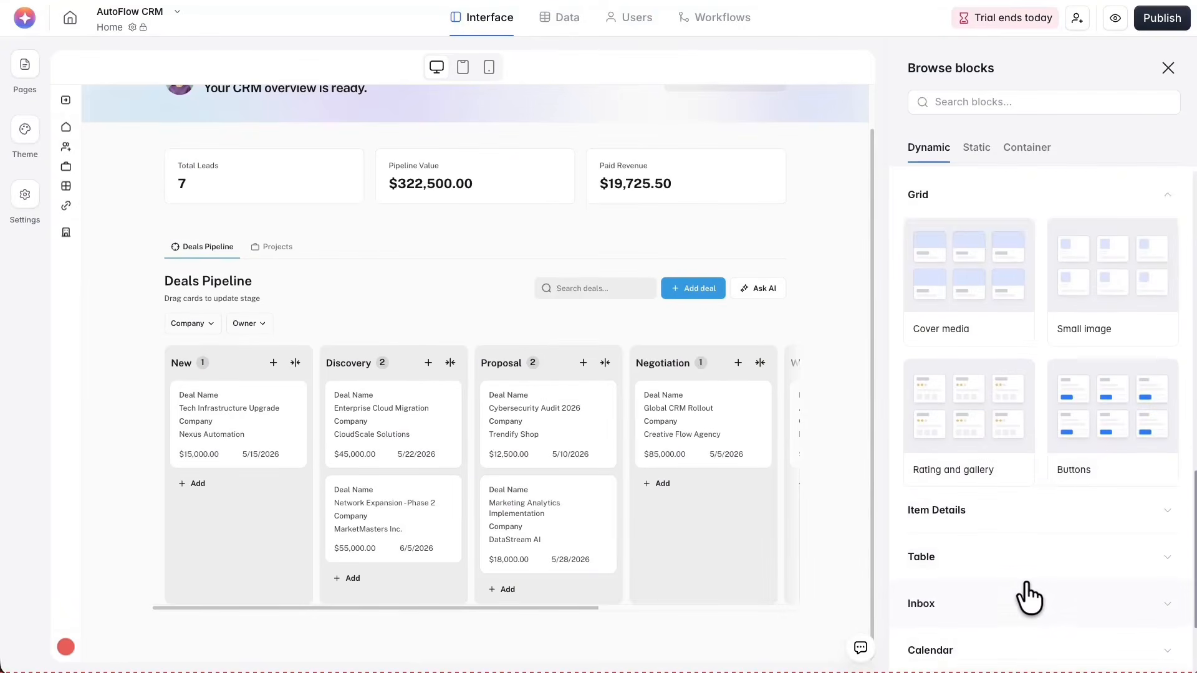
Browse the Calendar, Kanban, Chart and Map categories of the dynamic blocks
scroll(1025, 595, "down", 2)
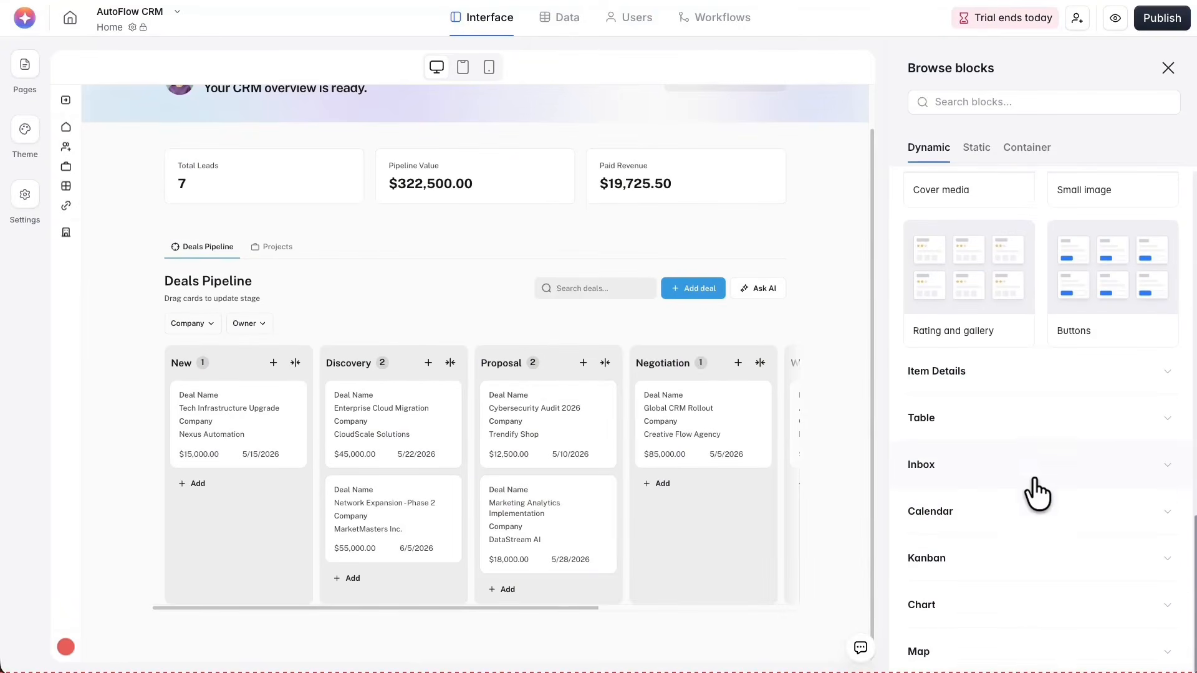
left_click(1038, 520)
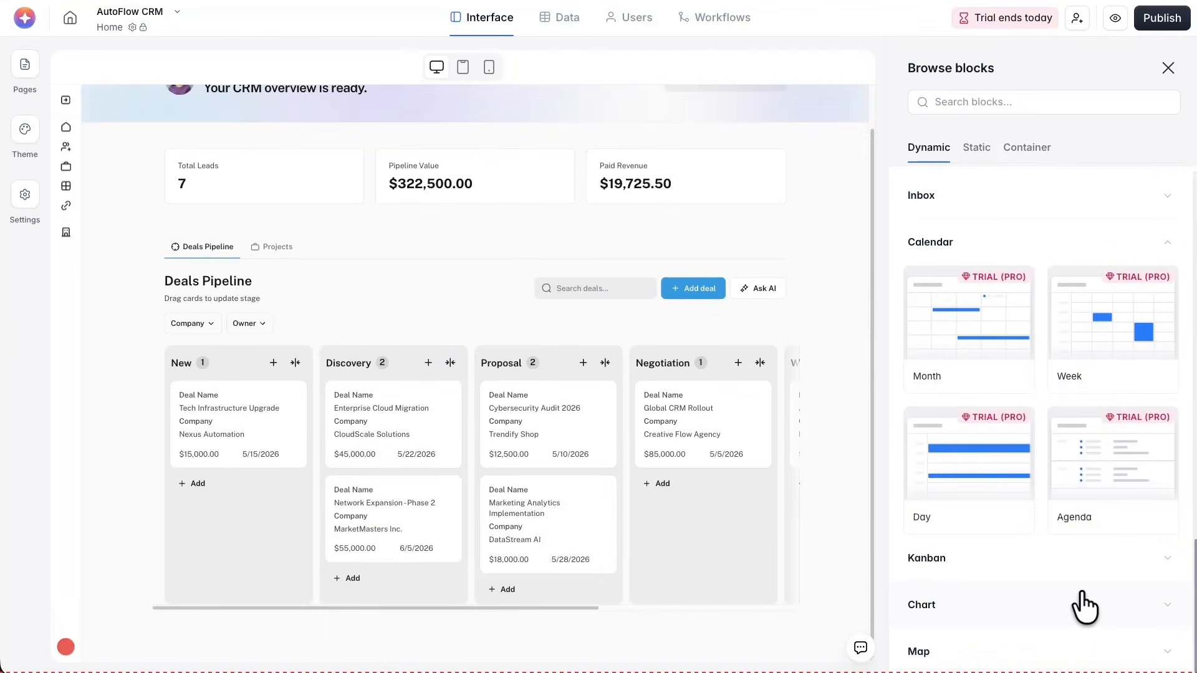
scroll(997, 561, "down", 2)
left_click(1088, 430)
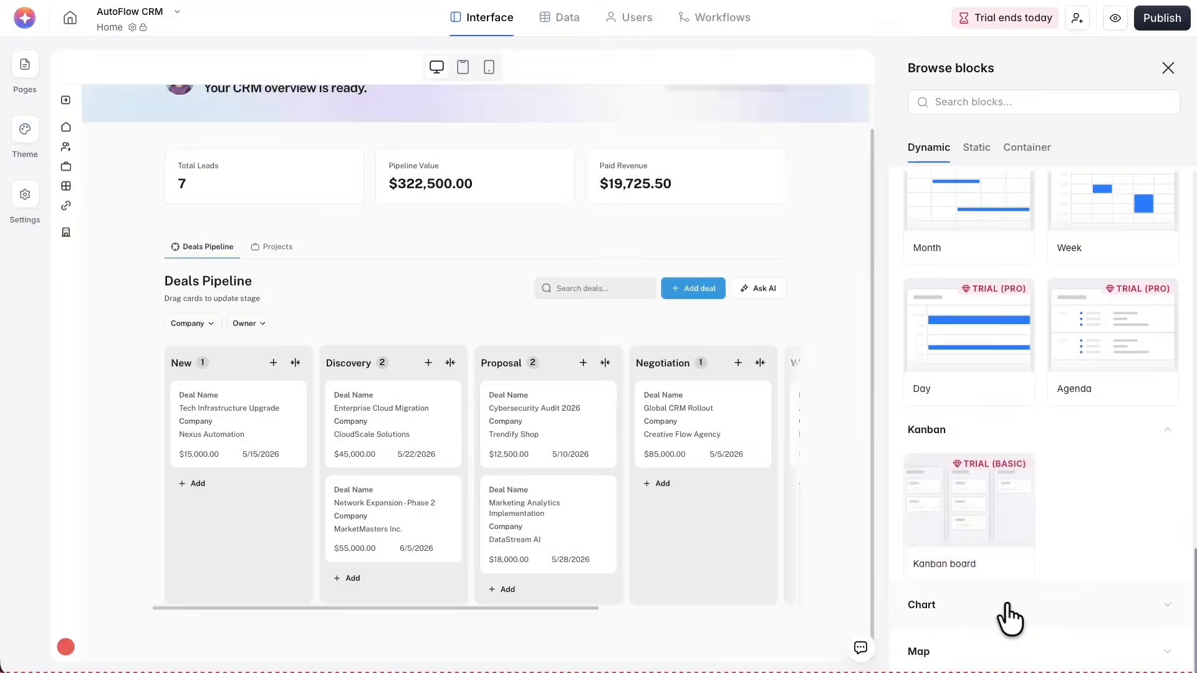
left_click(1007, 606)
scroll(1037, 593, "down", 5)
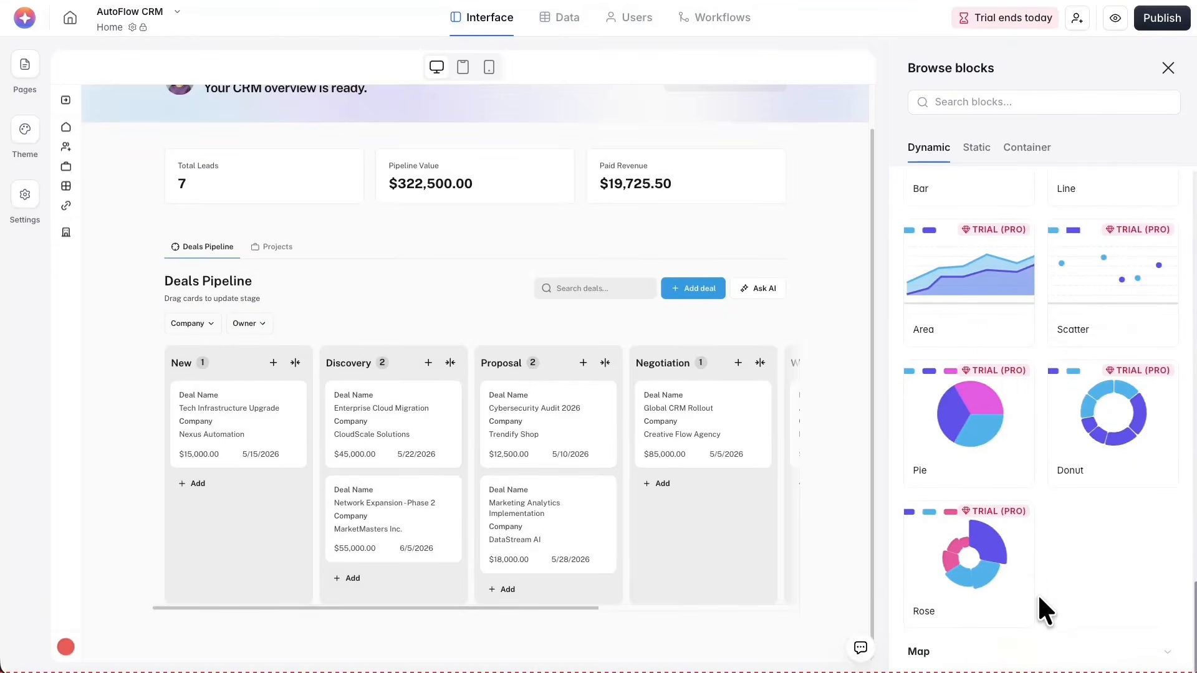
left_click(992, 642)
scroll(993, 642, "down", 2)
scroll(1104, 431, "up", 20)
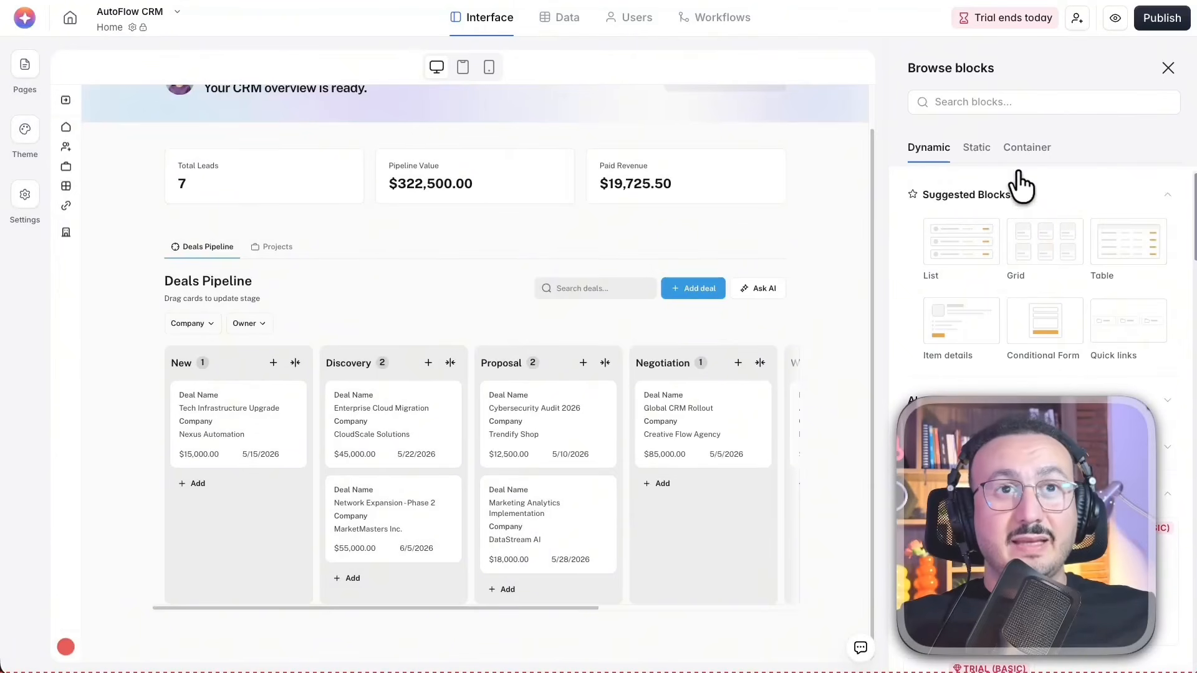
Browse the static Pricing blocks and preview the Multi color, Simple table and Sectioned table designs
left_click(978, 149)
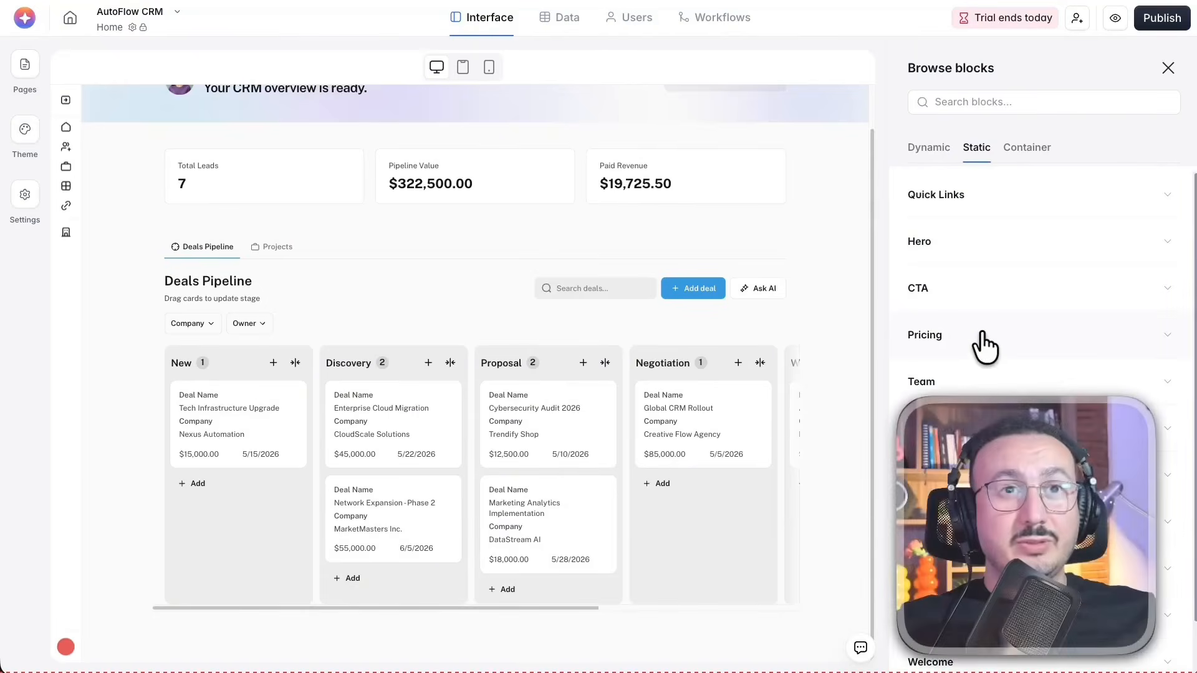
left_click(981, 337)
mouse_move(1113, 424)
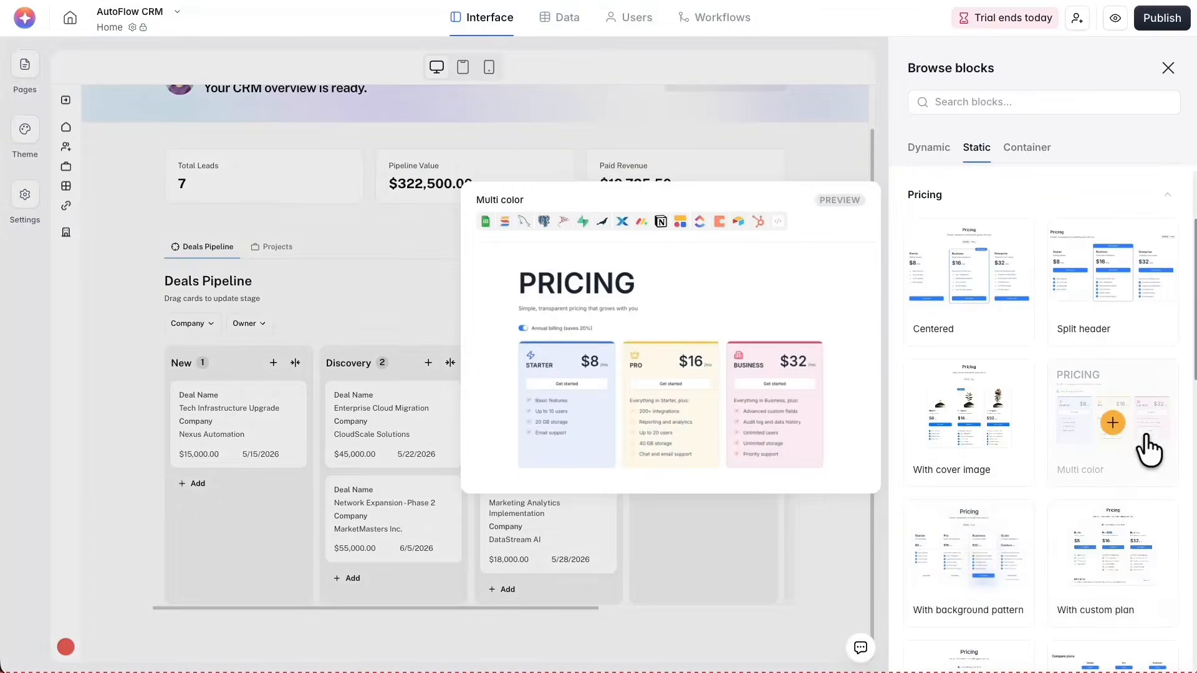
scroll(1101, 530, "down", 5)
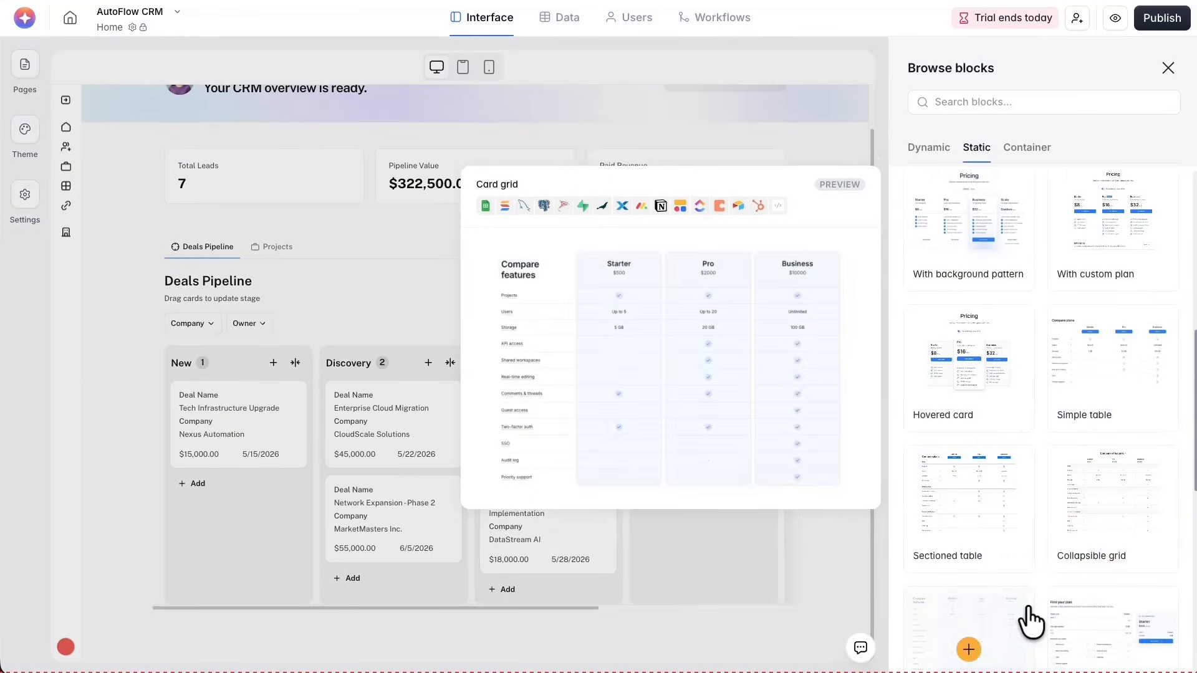
mouse_move(986, 528)
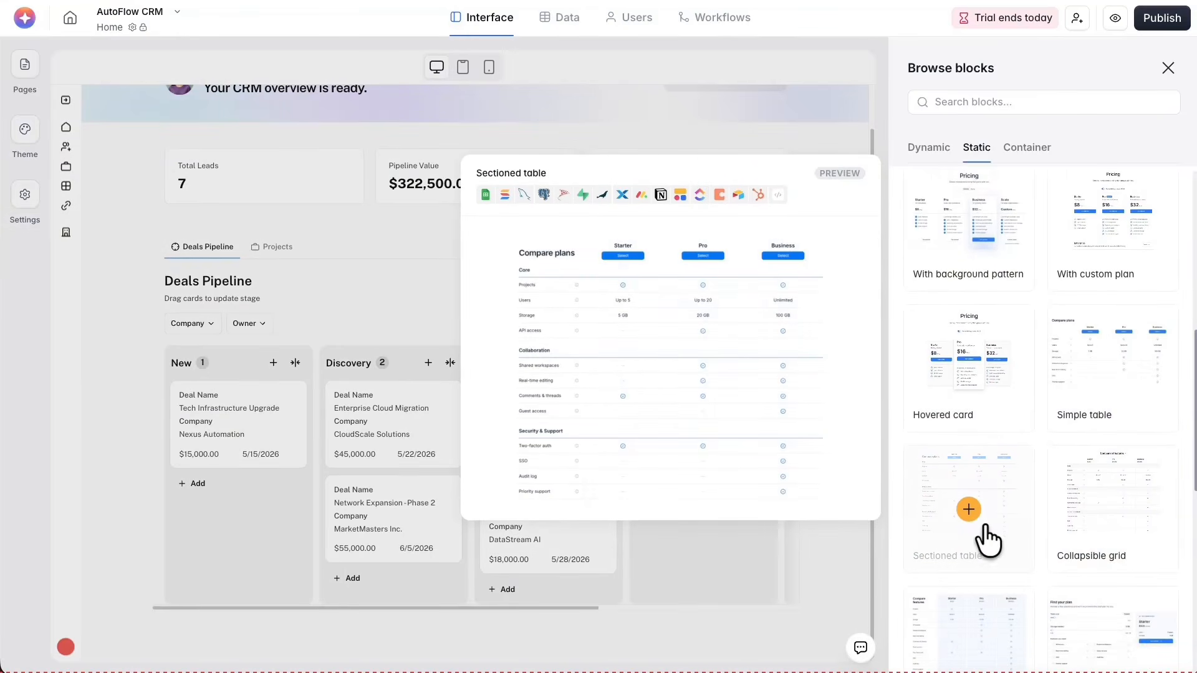
scroll(989, 532, "down", 7)
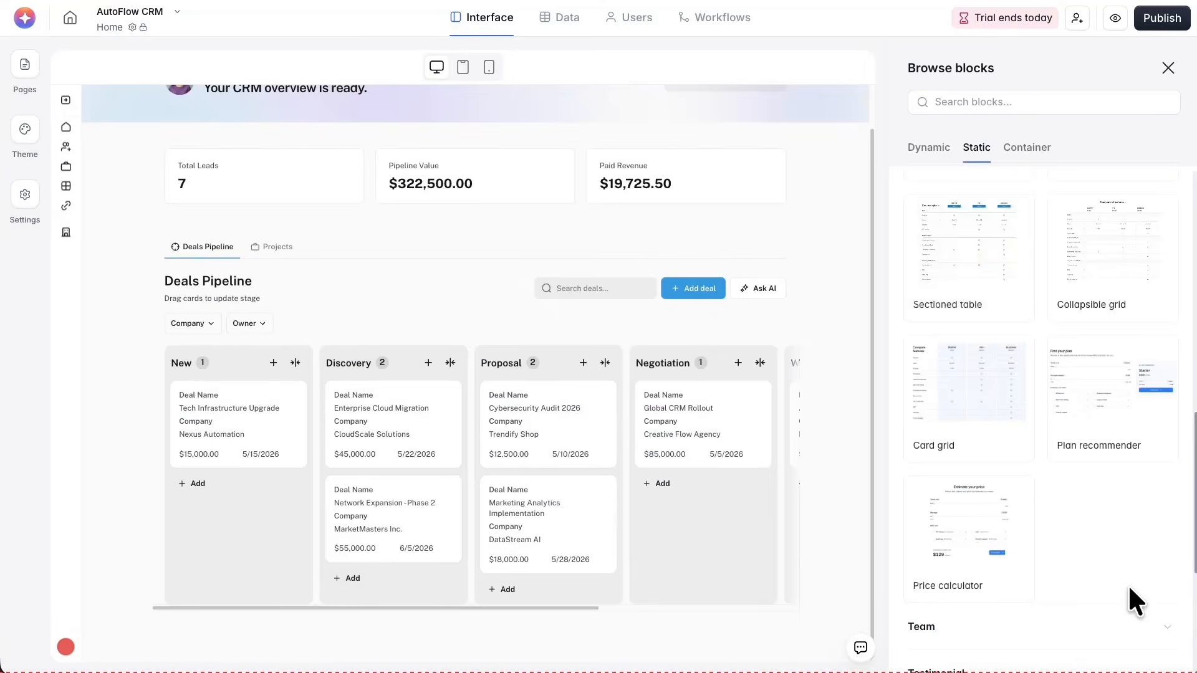
Add the Square grid Team block above the Home page's Deals Pipeline section and open its settings
left_click(1067, 452)
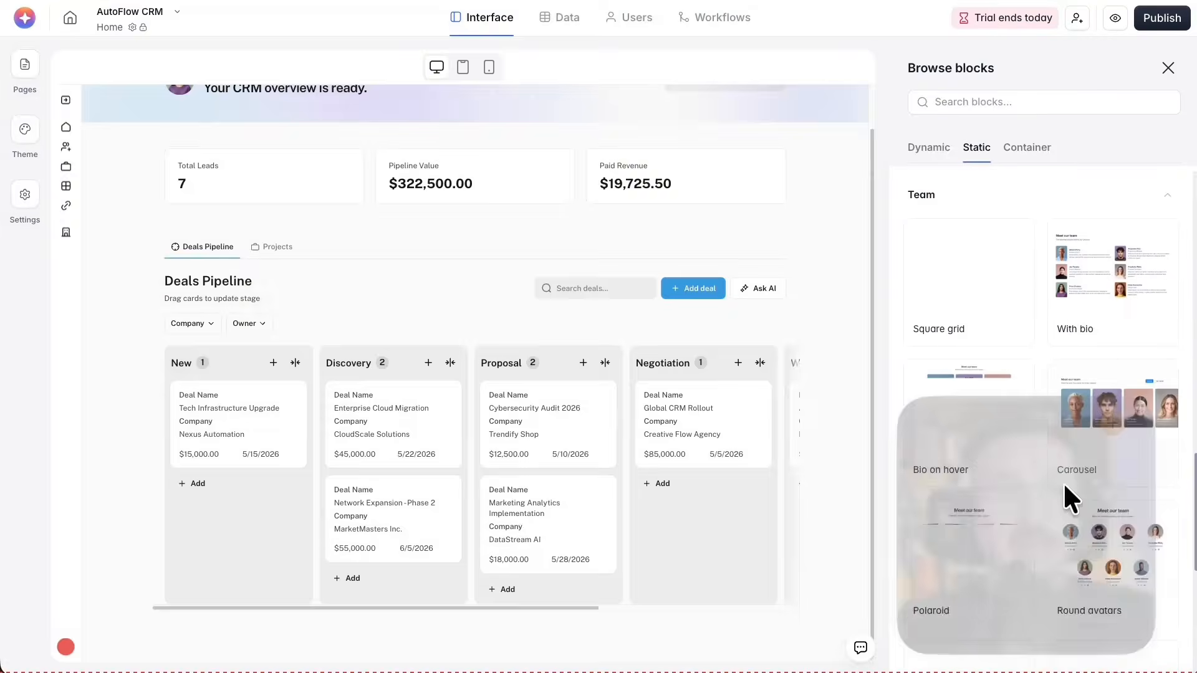
mouse_move(1084, 440)
left_click(978, 276)
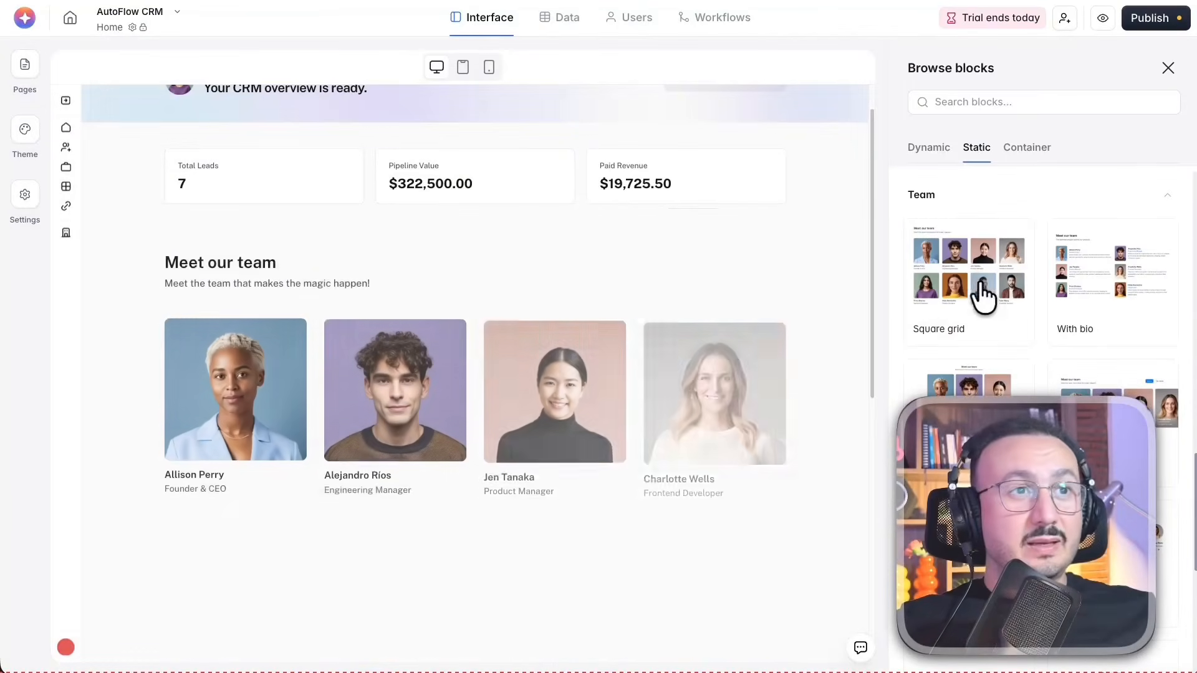
left_click(223, 349)
left_click(252, 391)
left_click(388, 376)
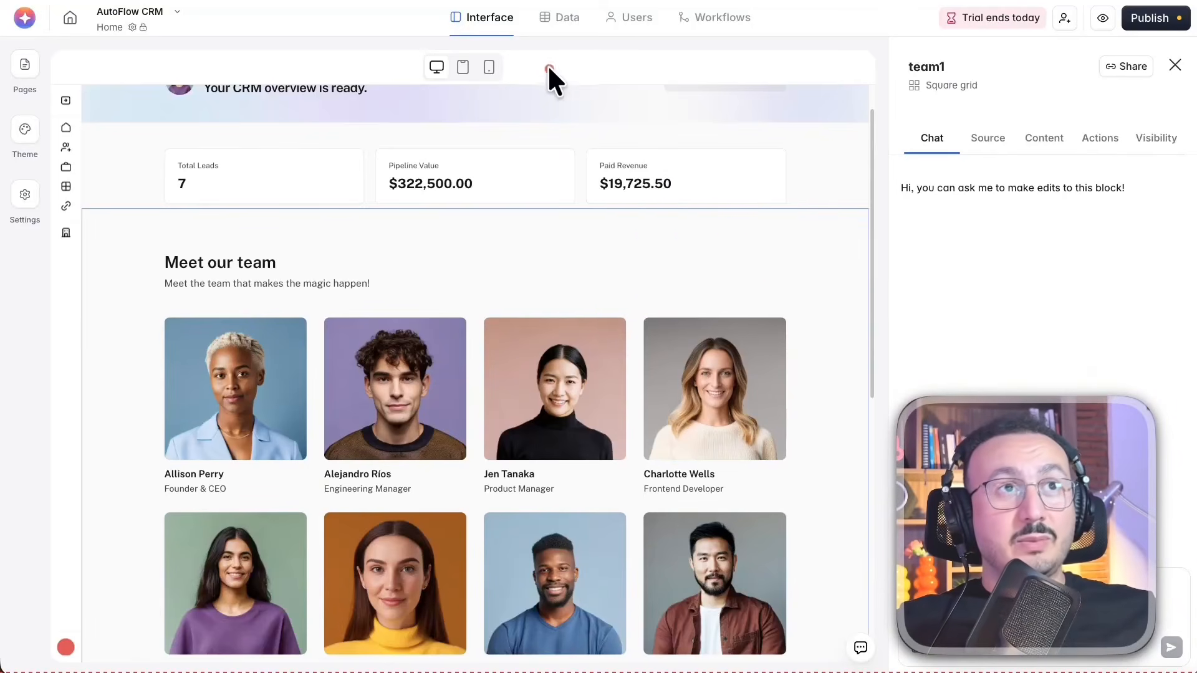
View the app's user authentication settings and the Users data table, and return to the Home page's team section
left_click(633, 17)
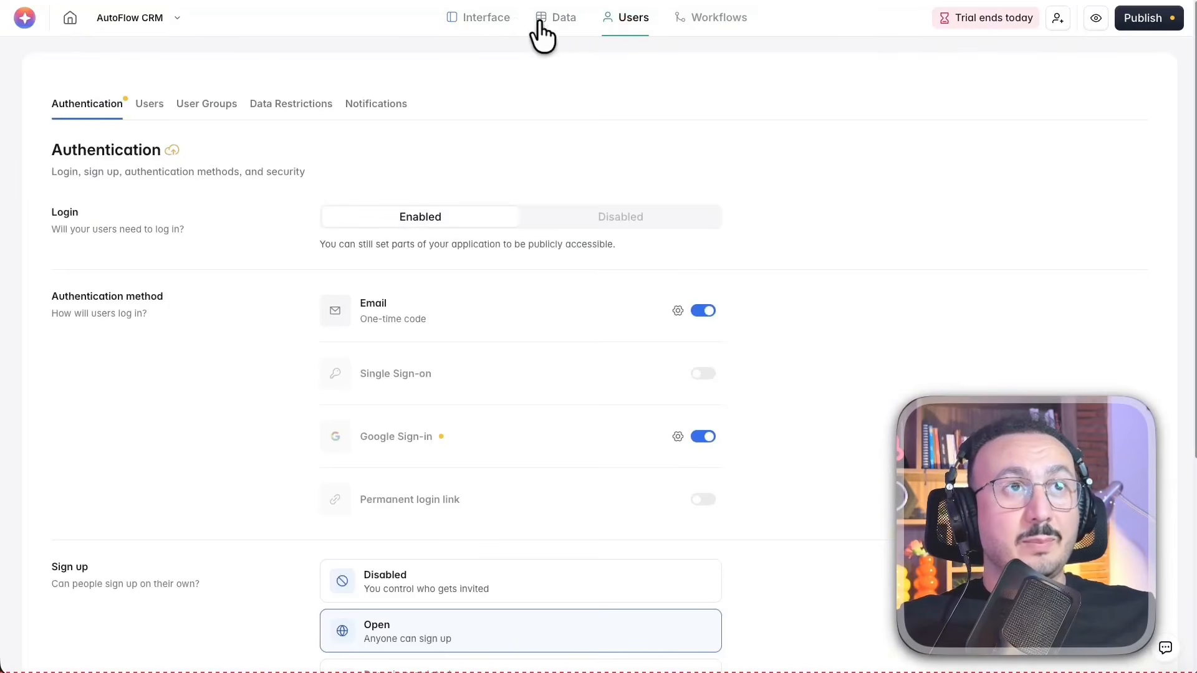
left_click(555, 19)
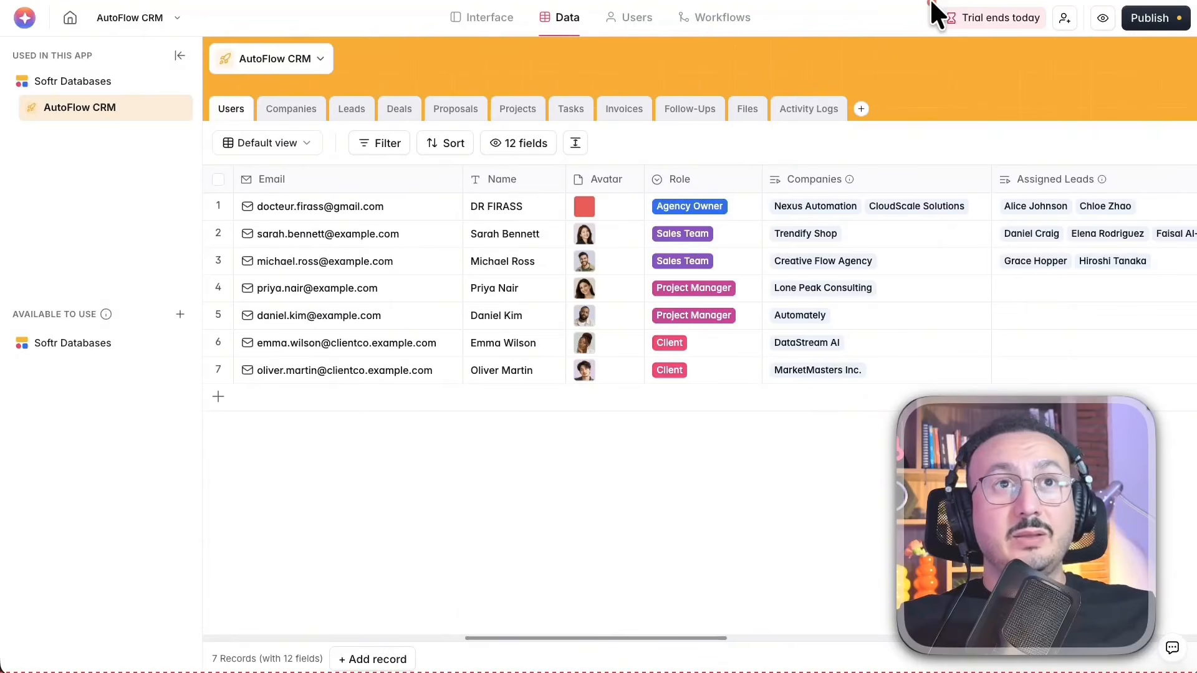
left_click(483, 17)
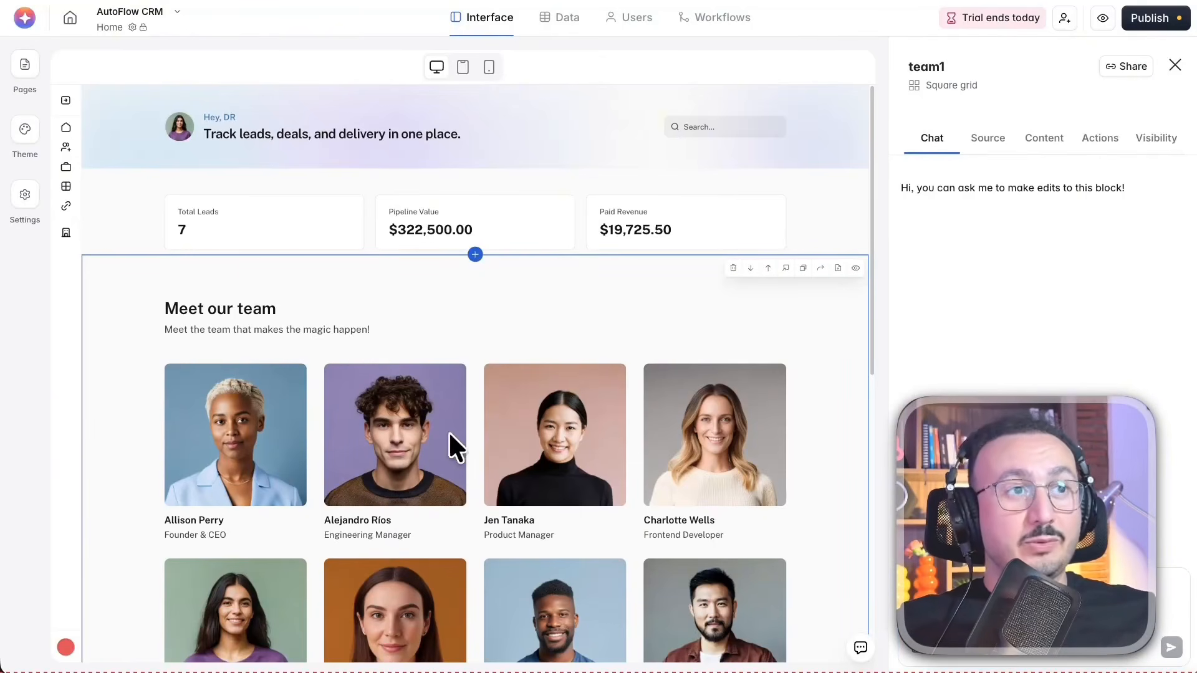
scroll(714, 476, "down", 1)
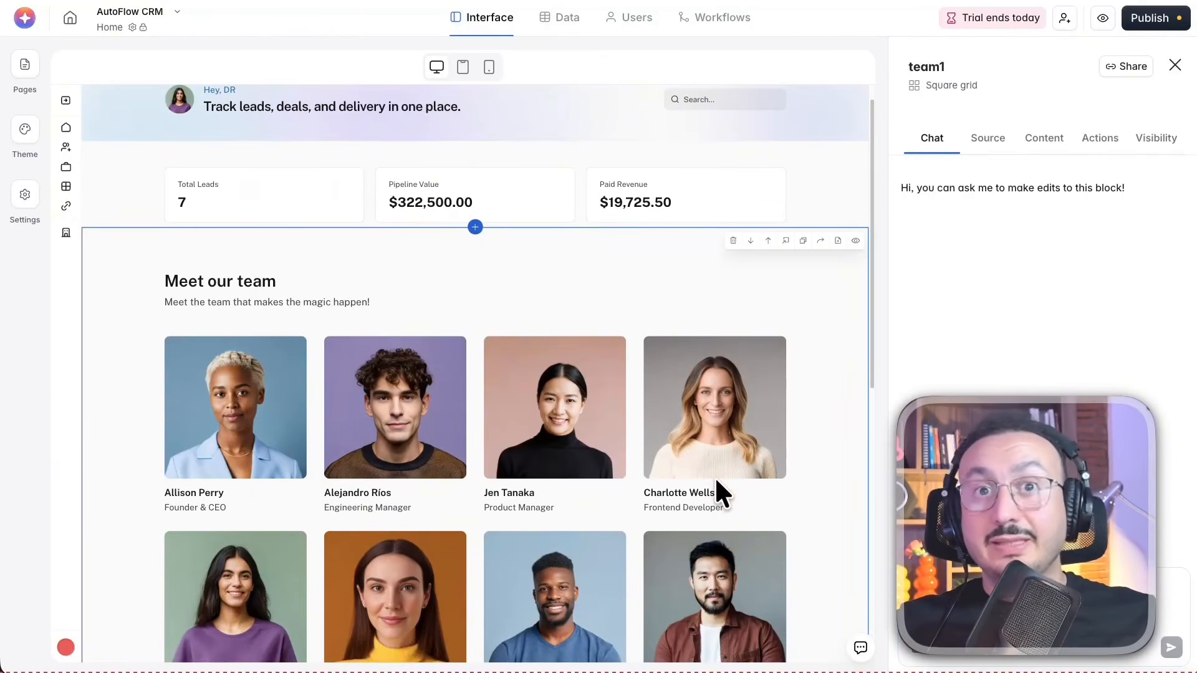
scroll(715, 477, "down", 4)
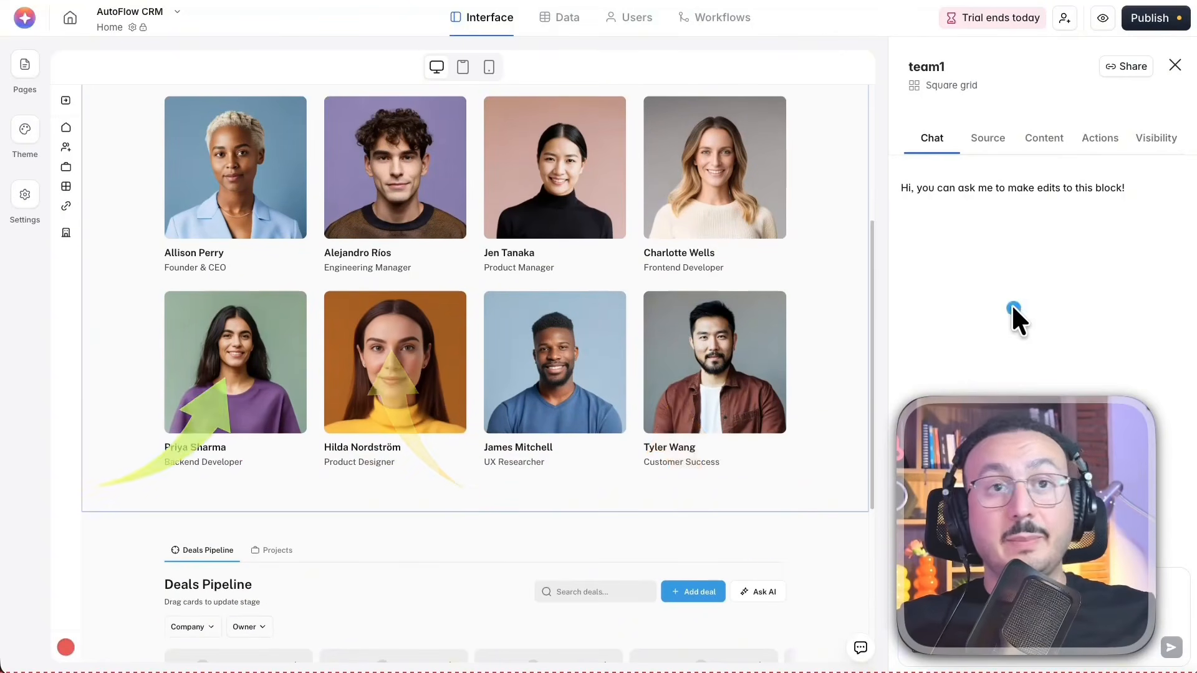
Ask the team block's AI chat to replace its content with photos, first names, last names and emails from the CRM's Users table
left_click(996, 647)
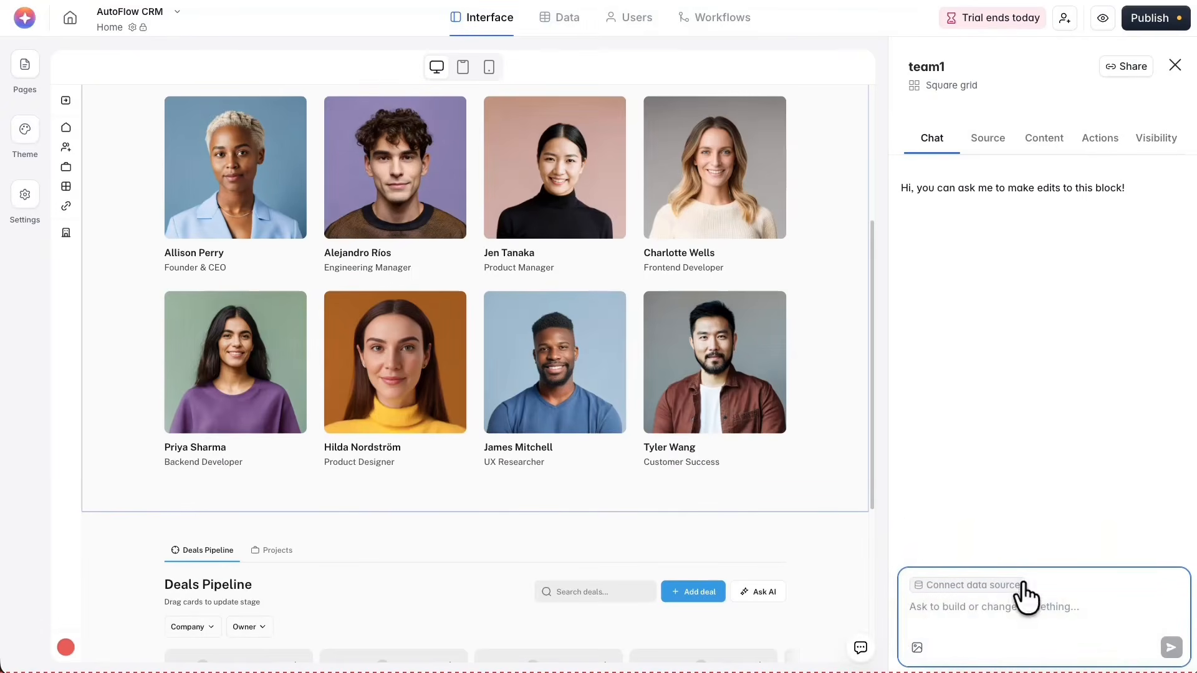
type("I want you to display here the photos of the users from my CRM stored in the Users table, with their first name, last name, and email address shown below each photo. Replace the current content and use my CRM users instead.")
left_click_drag(1009, 597, 923, 560)
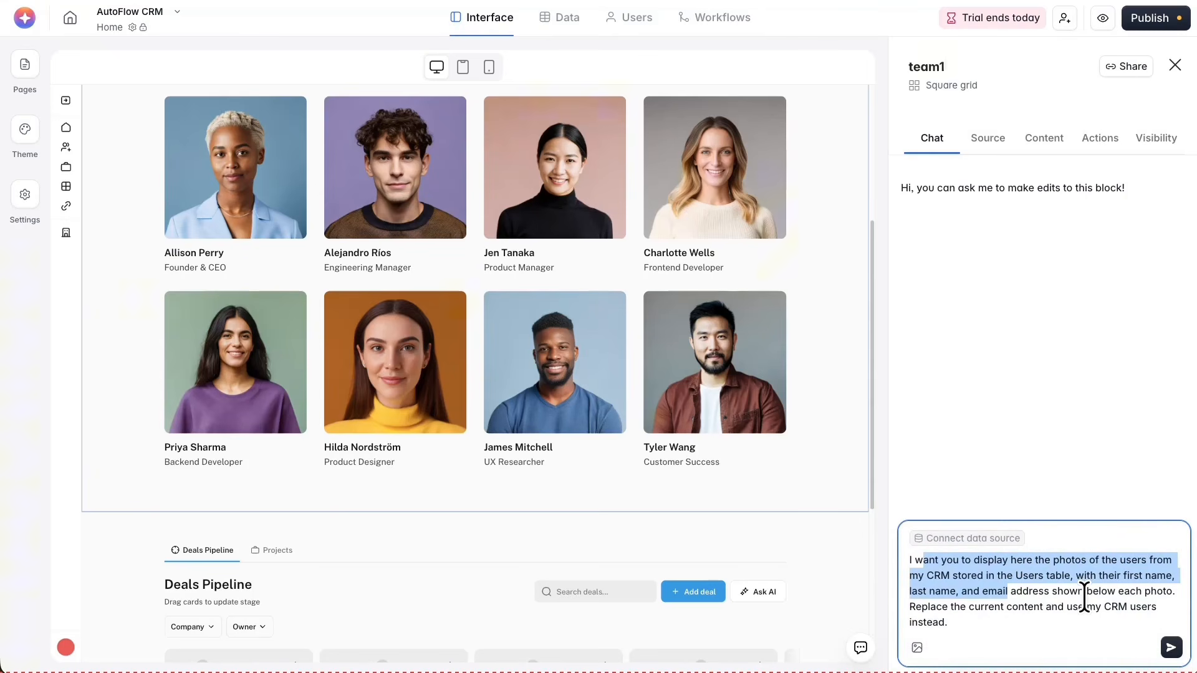
left_click(1171, 647)
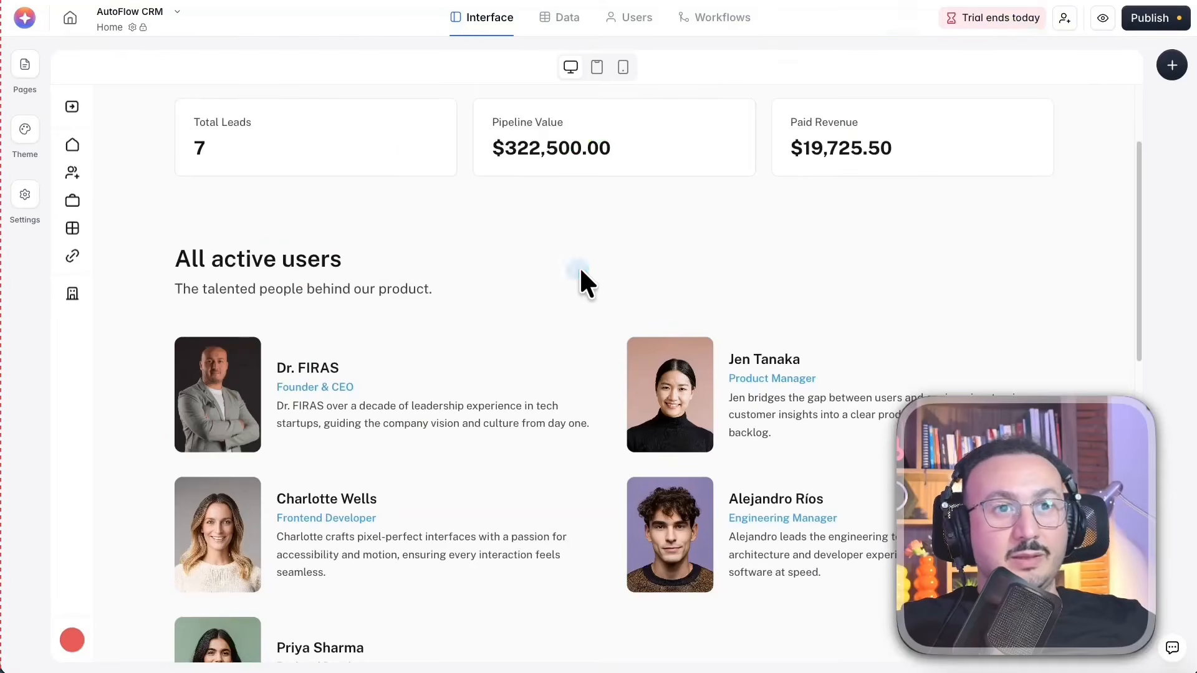
Review the Home page's All active users section and publish the app updates
scroll(581, 272, "down", 1)
scroll(578, 267, "down", 3)
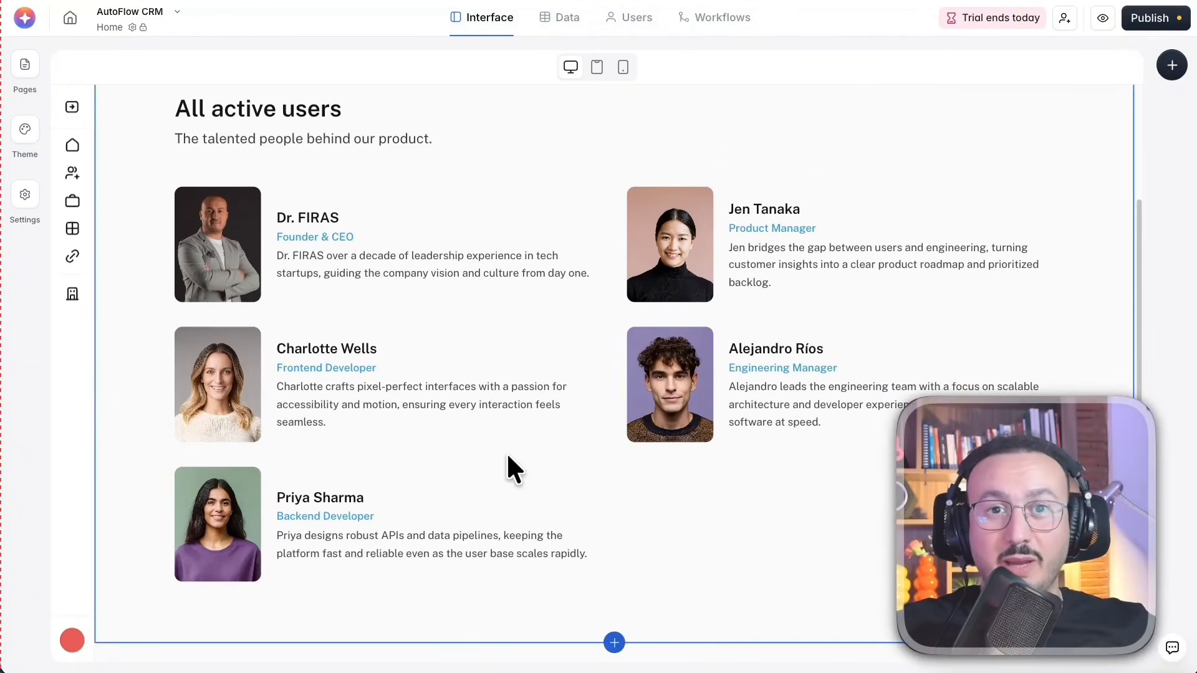
scroll(508, 439, "down", 4)
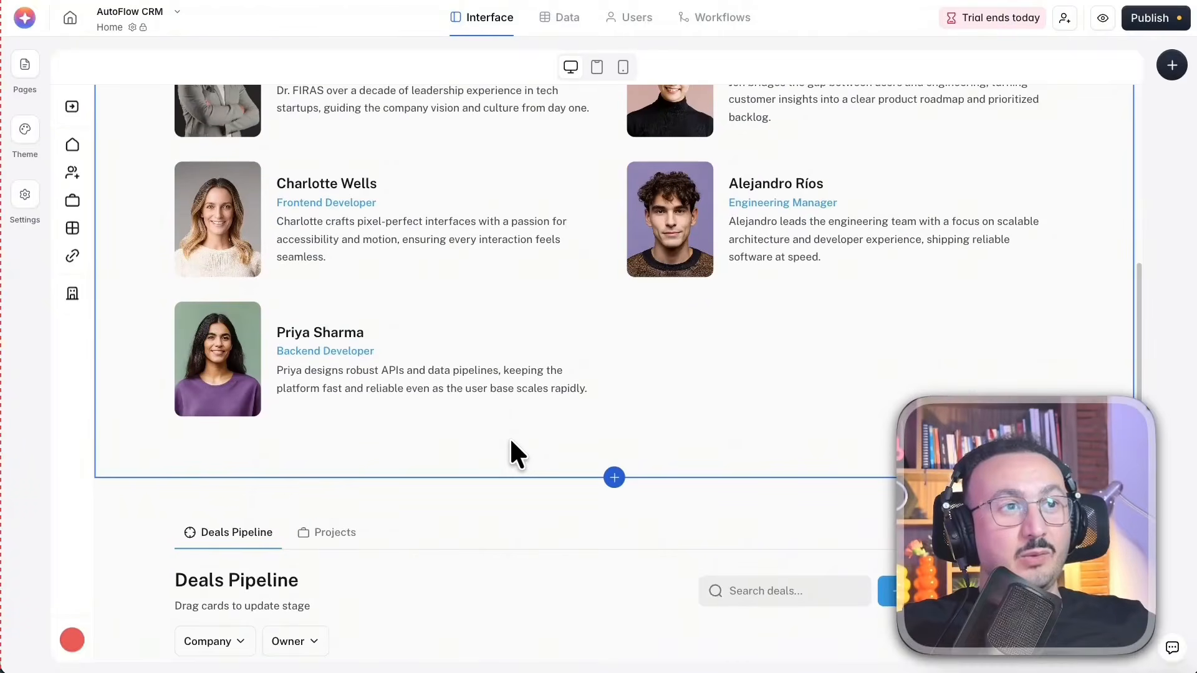
scroll(511, 443, "down", 3)
scroll(510, 436, "up", 5)
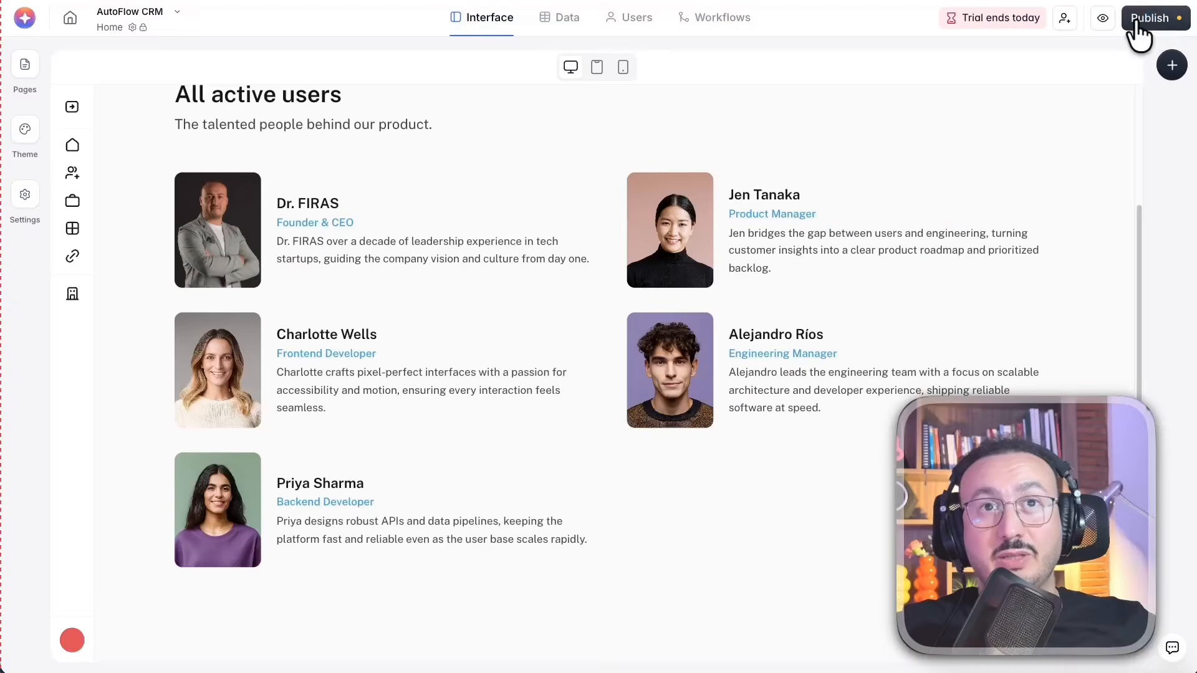
left_click(1149, 18)
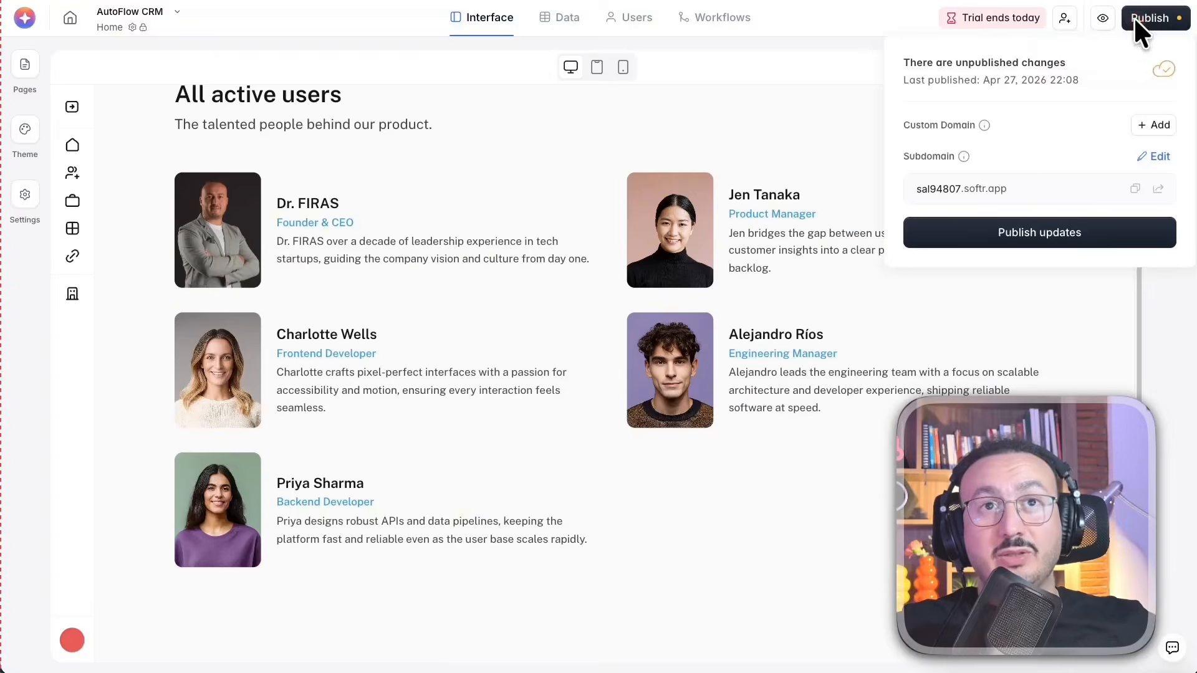
left_click(1039, 232)
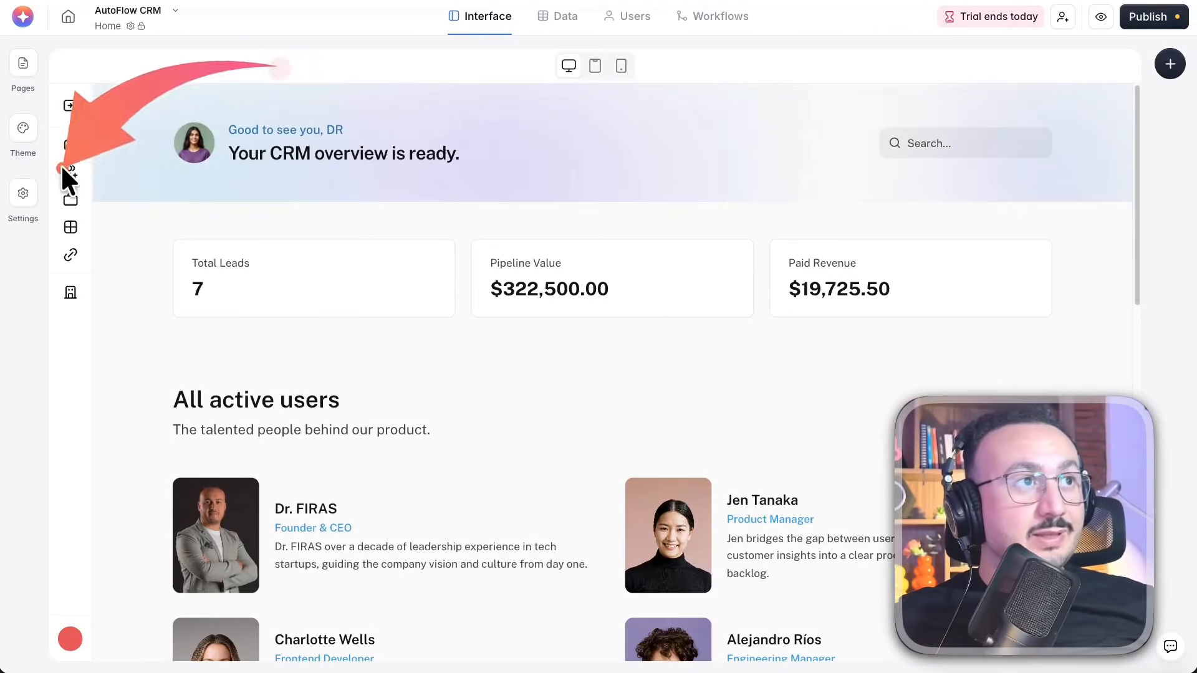
Expand the app's side navigation, and open the Deals page in the editor with the block library closed
left_click(73, 106)
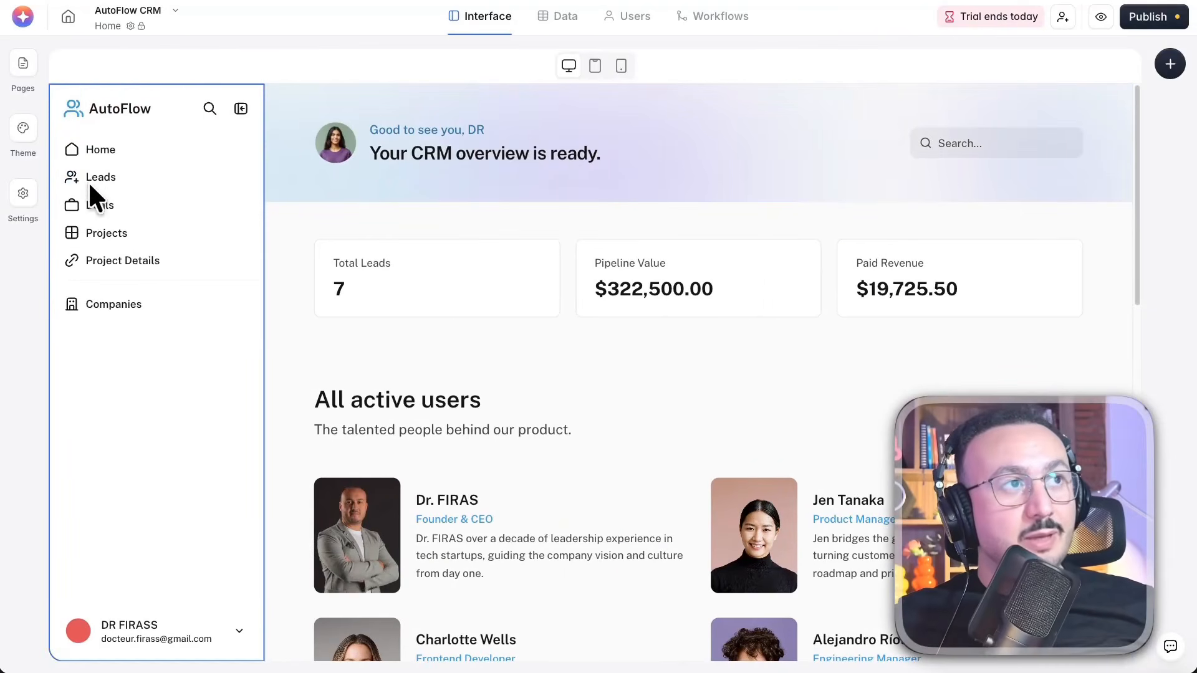
left_click(94, 176)
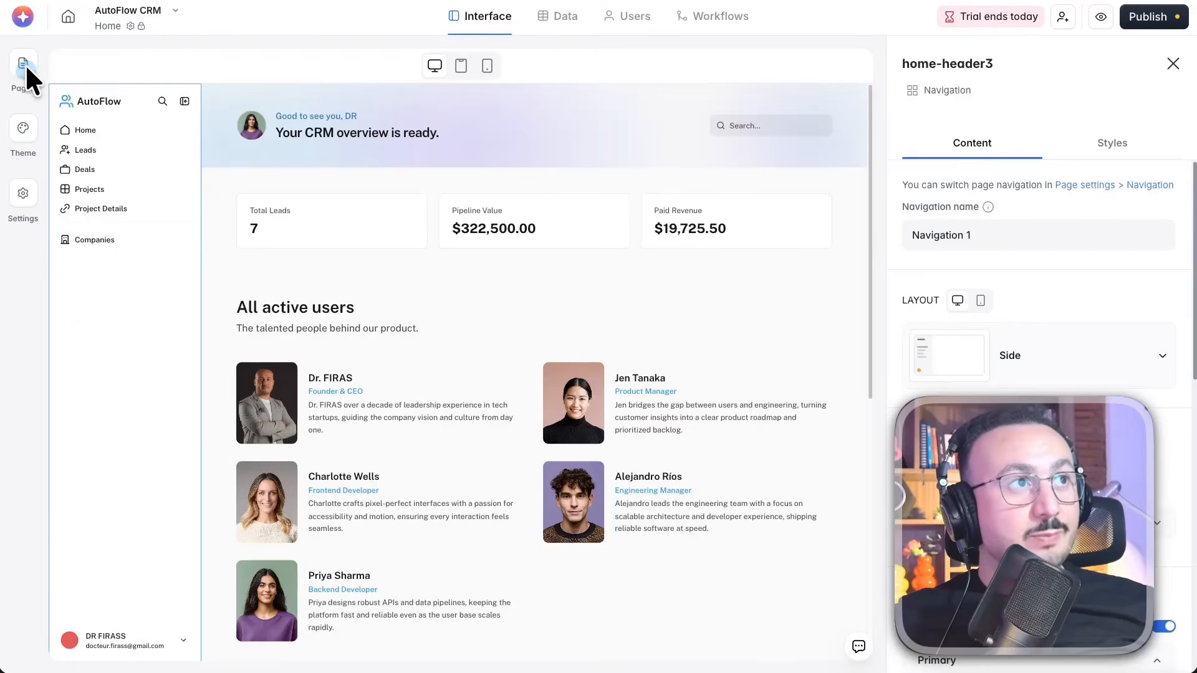
left_click(23, 69)
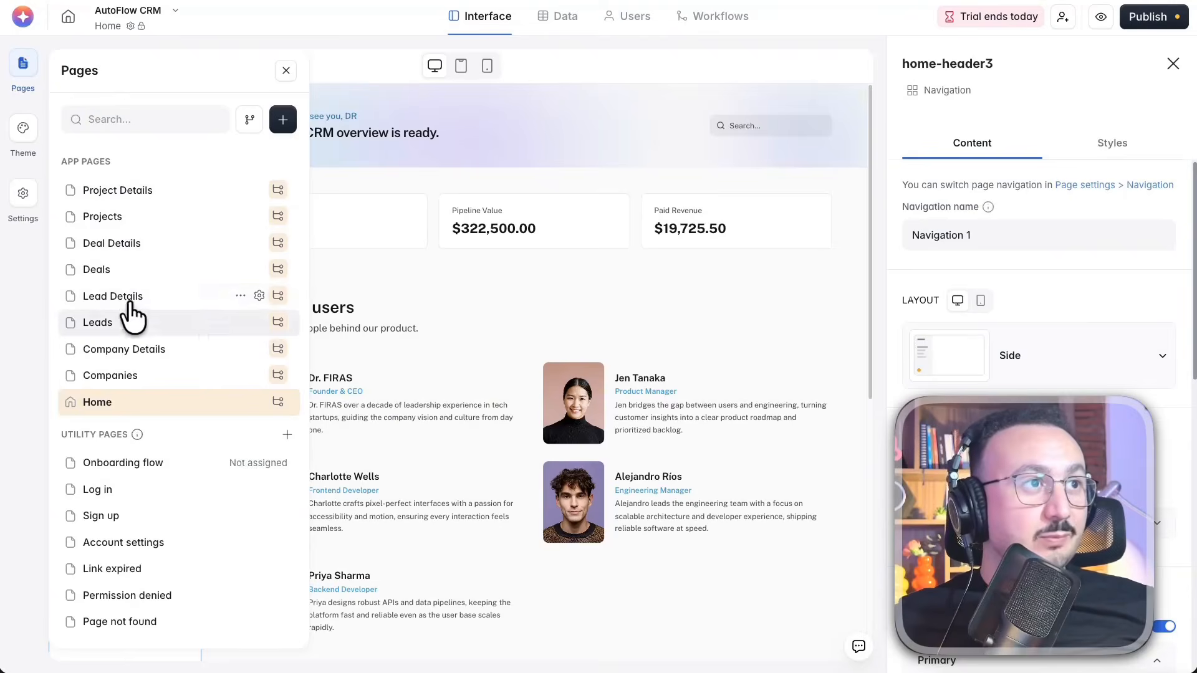
left_click(103, 272)
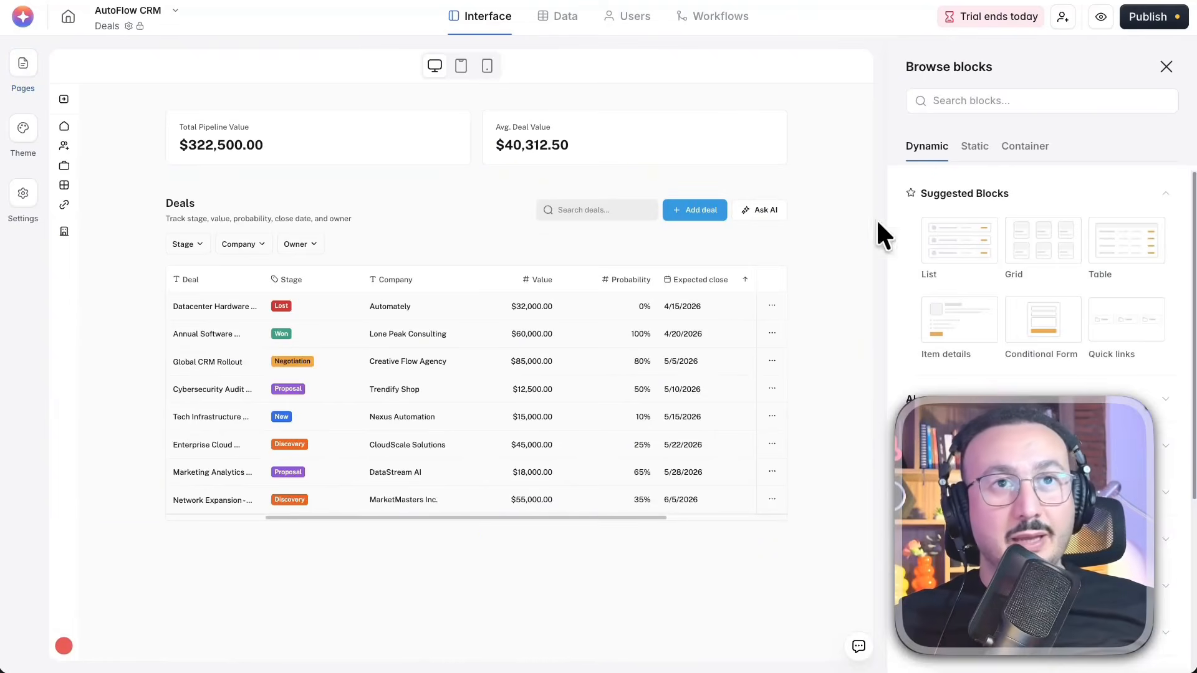
left_click(1172, 65)
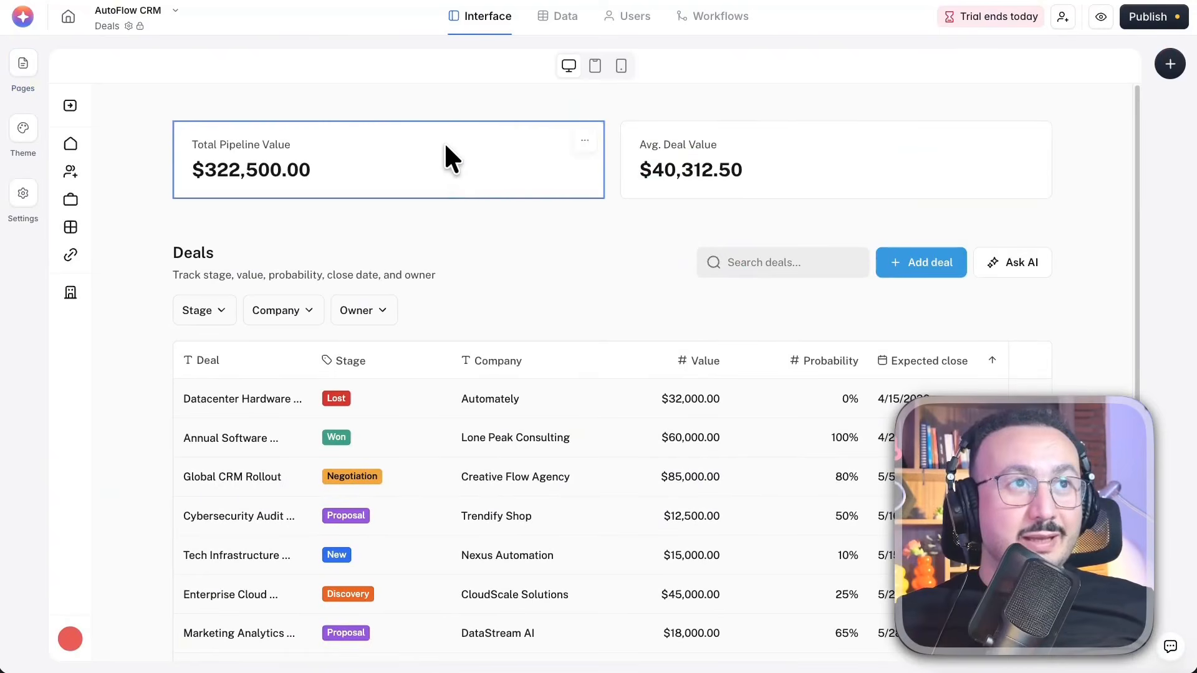
Open the settings of the Total Pipeline Value chart, the Avg. Deal Value chart and the Deals table block
left_click(496, 142)
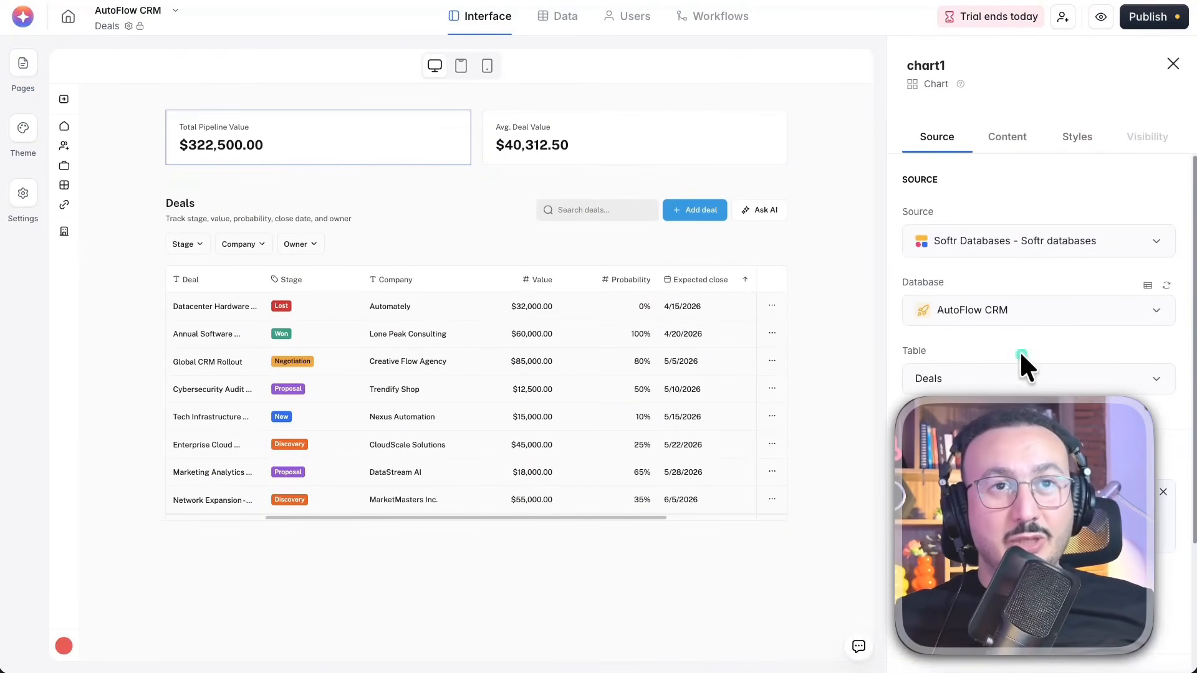
left_click(624, 150)
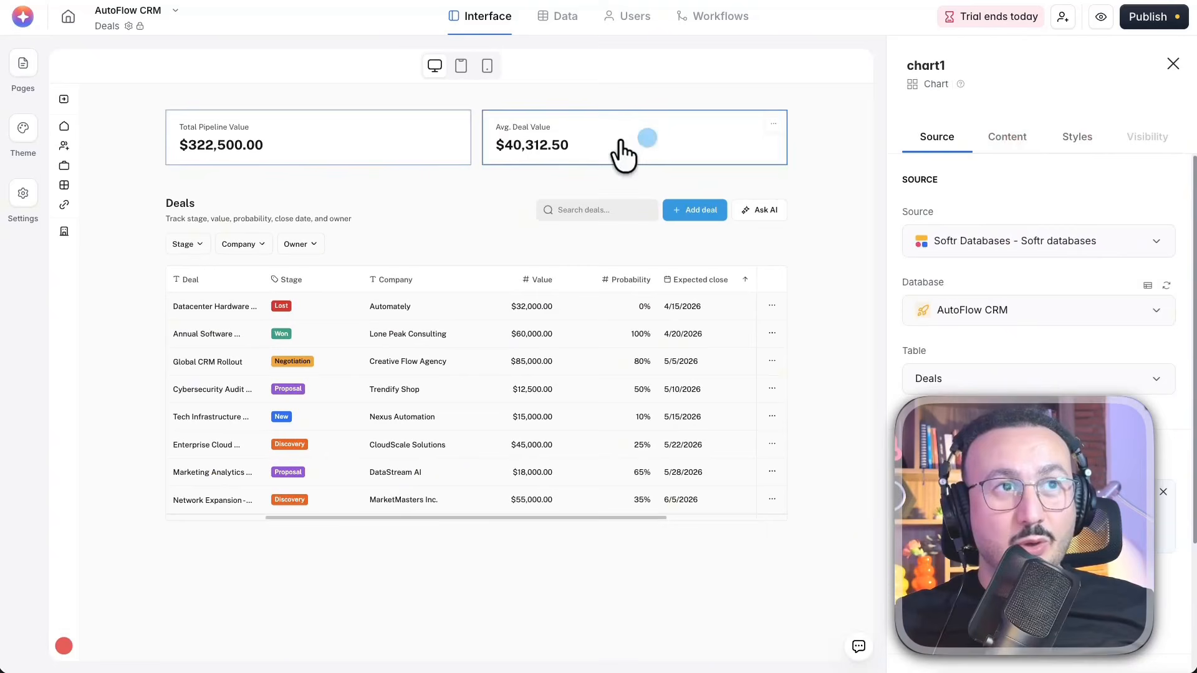
left_click(431, 246)
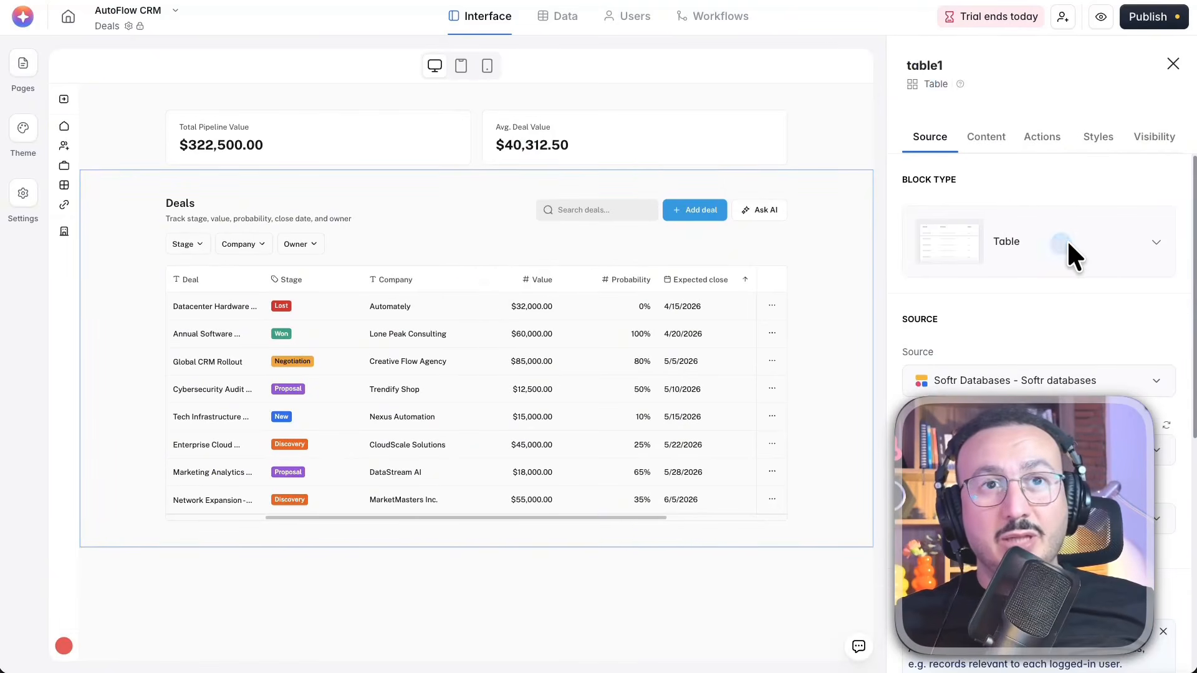
Switch the Deals block's type from Table to Horizontal card and accept the layout change
left_click(1126, 252)
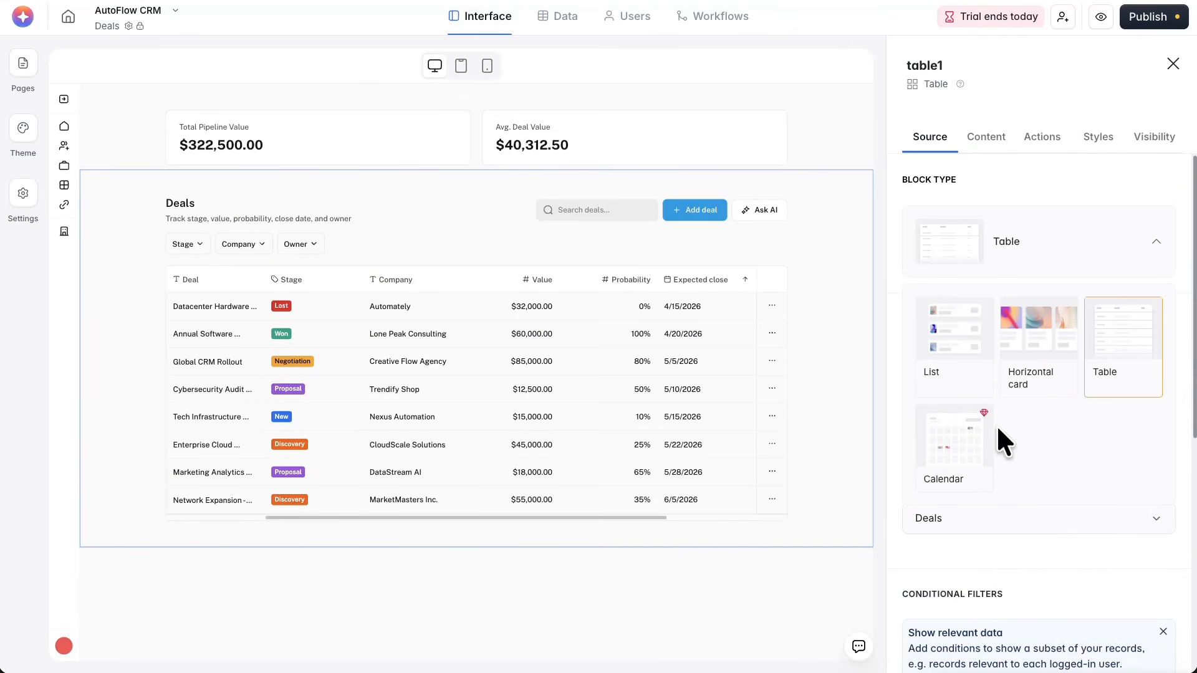
left_click(1040, 369)
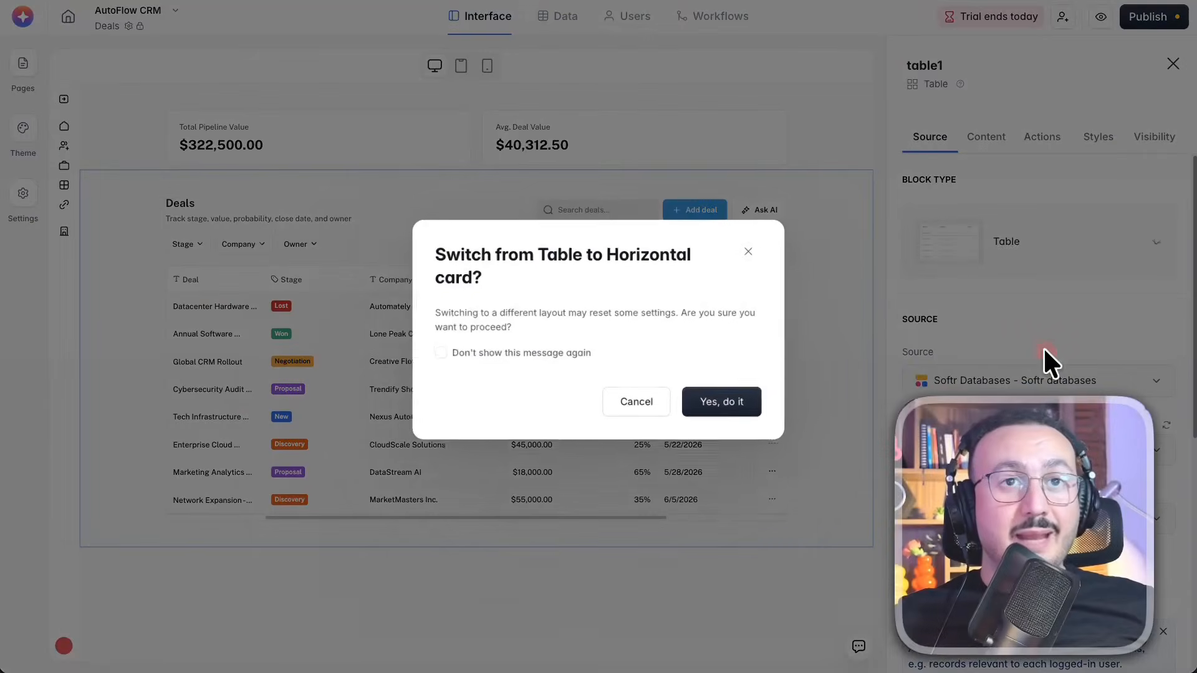
left_click(717, 416)
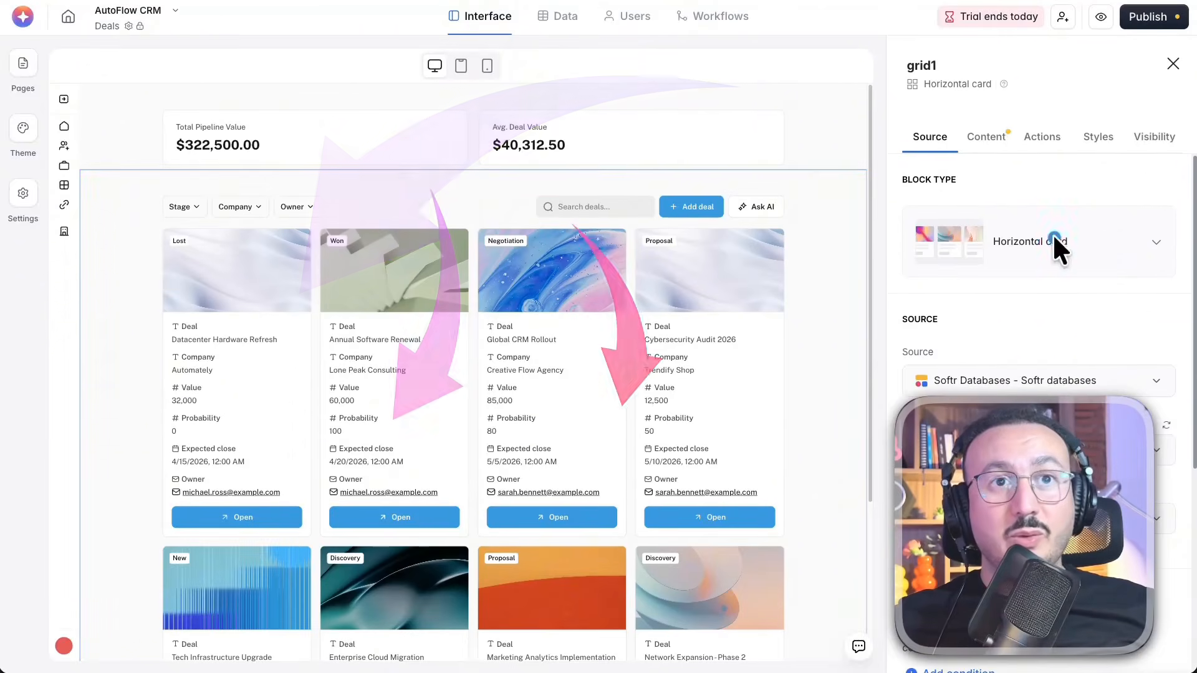
Switch the Deals block back to the Table type and view its conditional filter and default sort settings
left_click(1130, 239)
left_click(1138, 338)
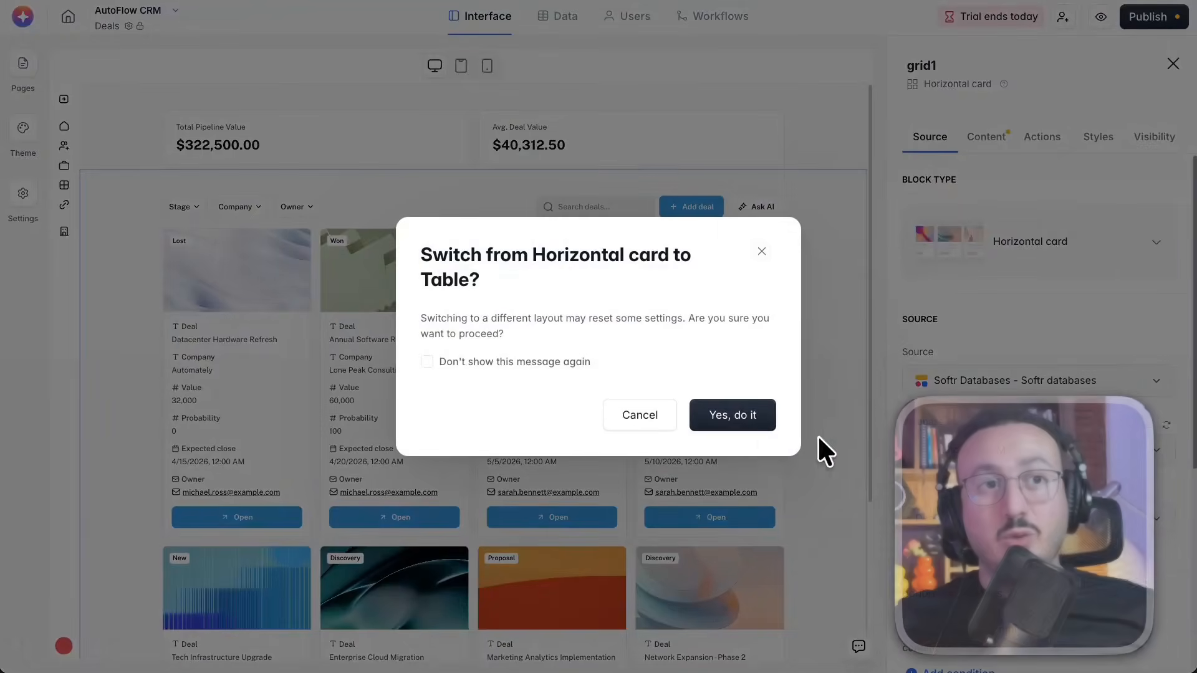
left_click(745, 415)
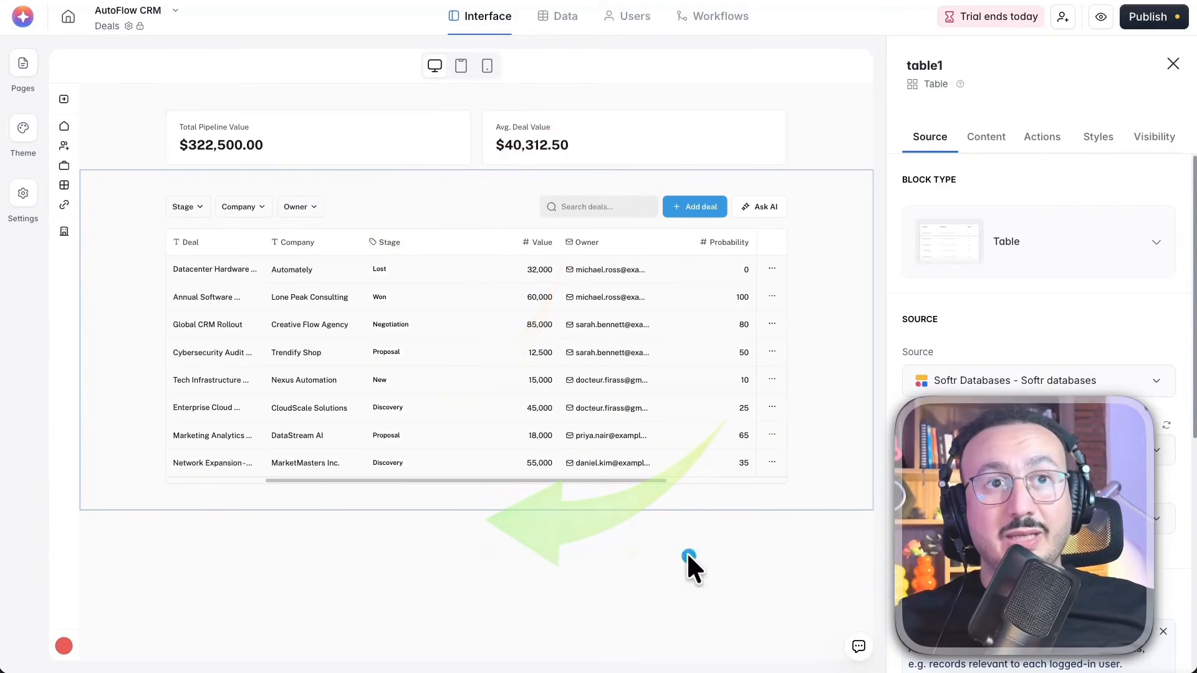
scroll(1071, 483, "down", 4)
scroll(1071, 480, "down", 3)
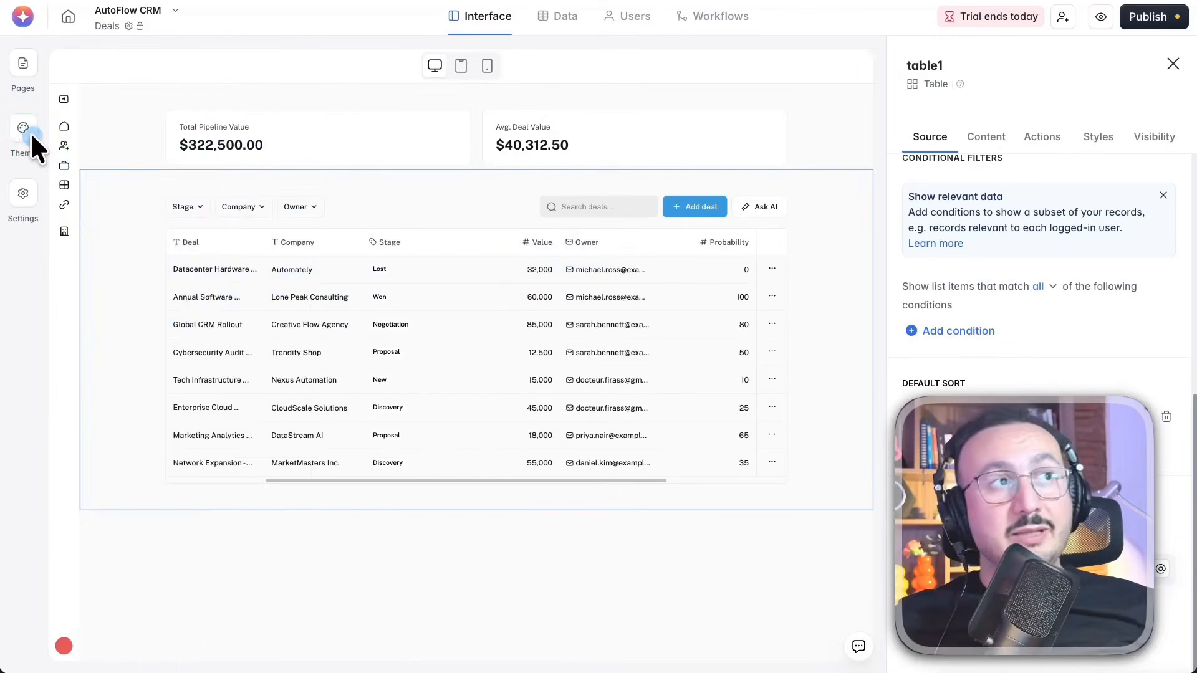
Open the app's theme settings and view the color and style options
left_click(25, 129)
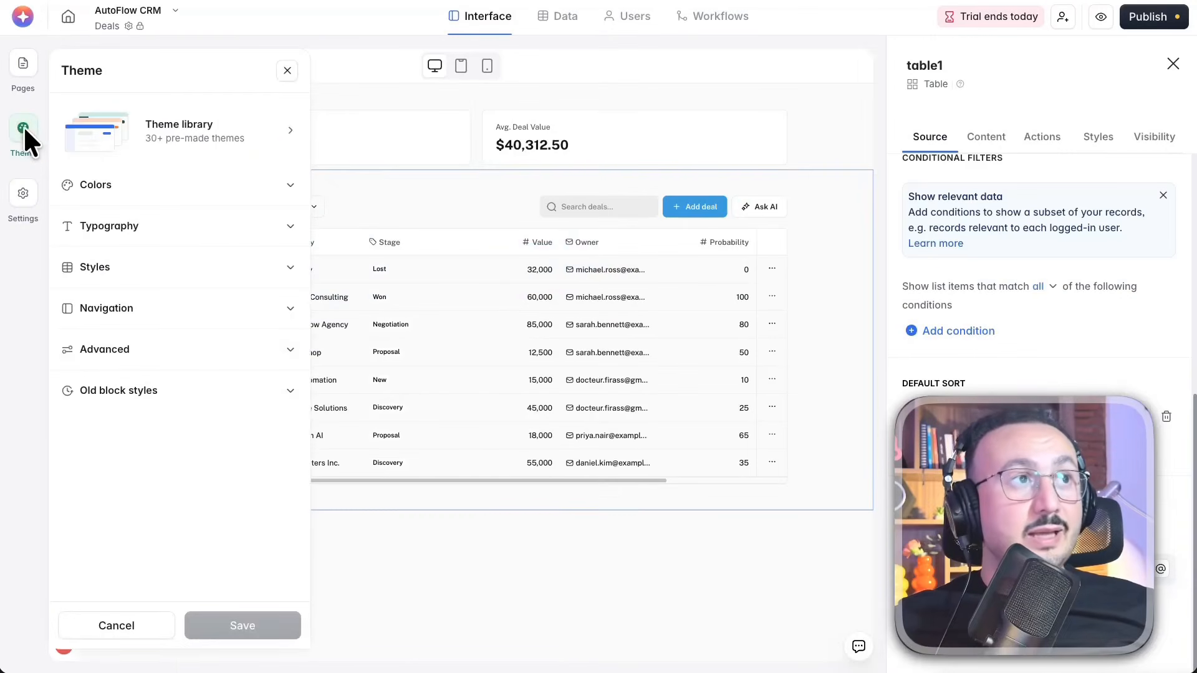
left_click(213, 190)
scroll(243, 433, "down", 2)
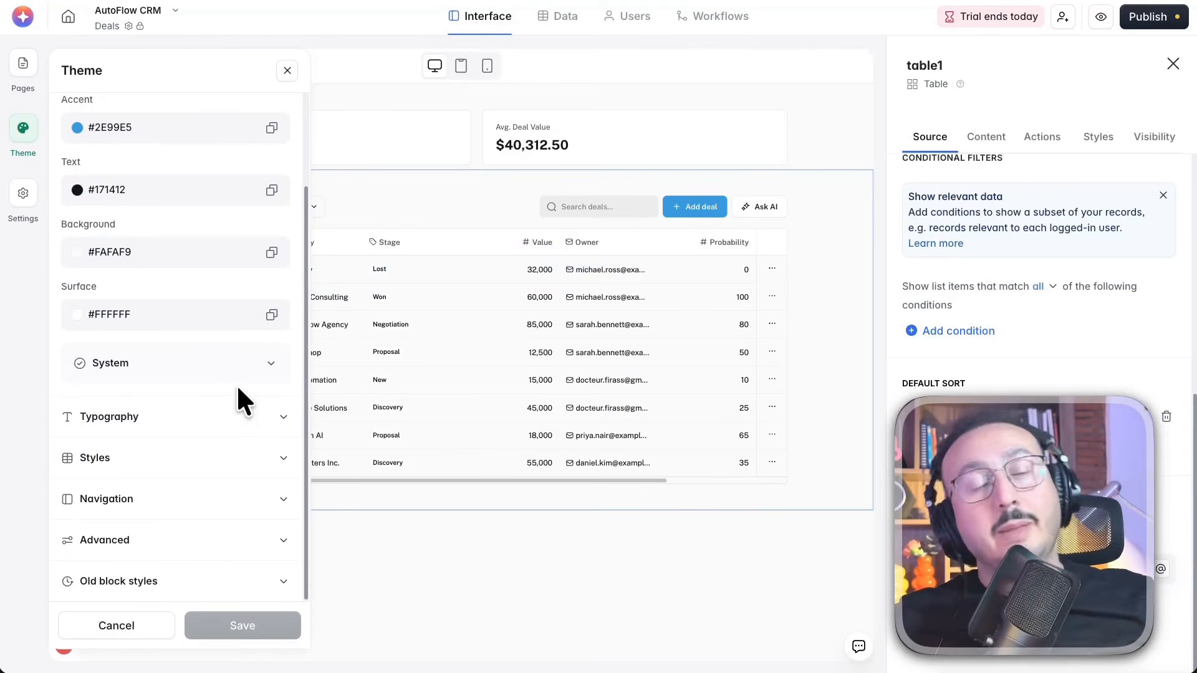
left_click(168, 458)
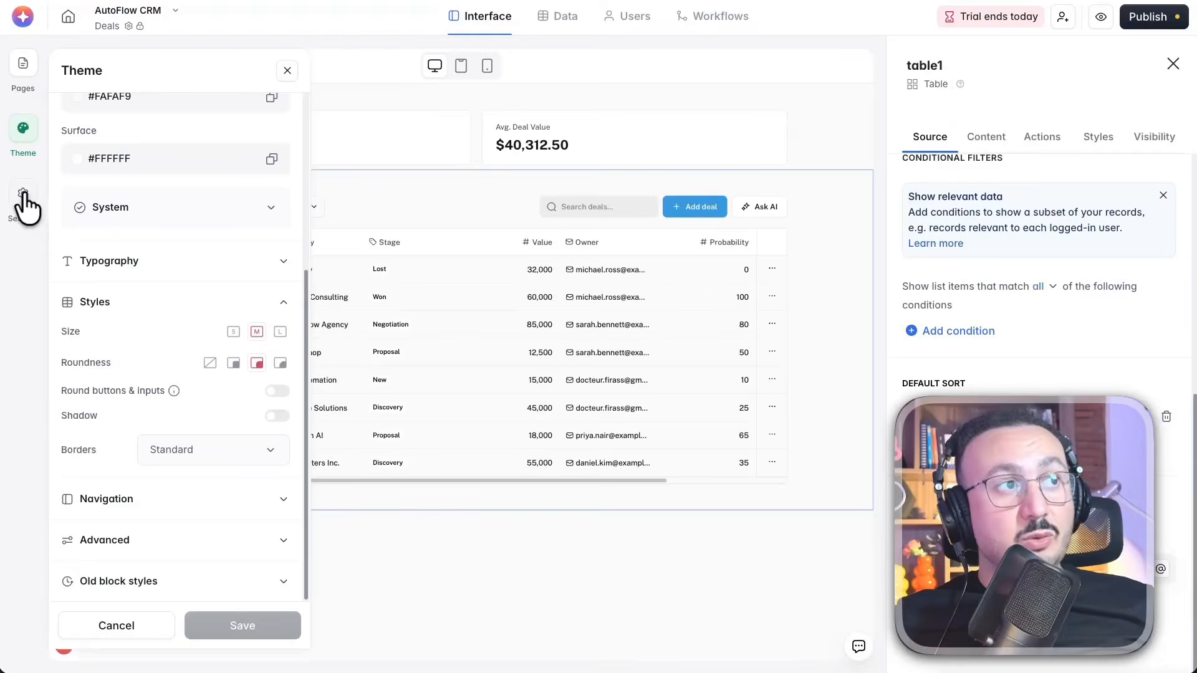
View the app's General settings, making the subdomain editable without changing it and reviewing the favicon, badge and logo options
left_click(24, 194)
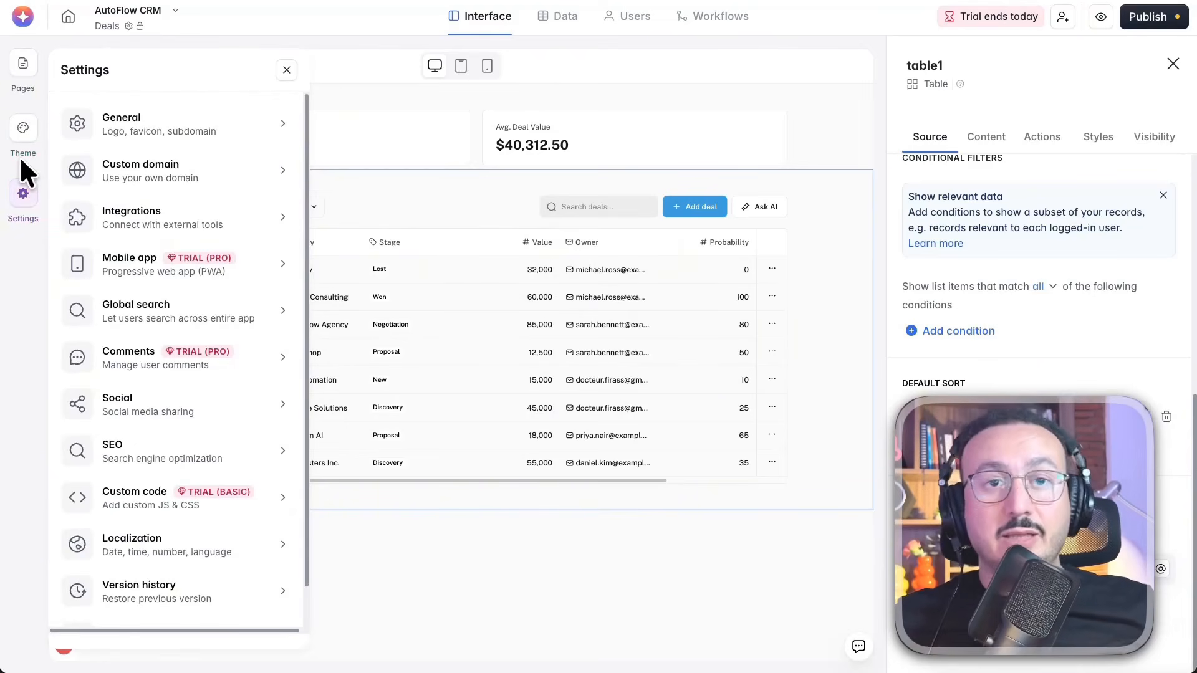
left_click(161, 128)
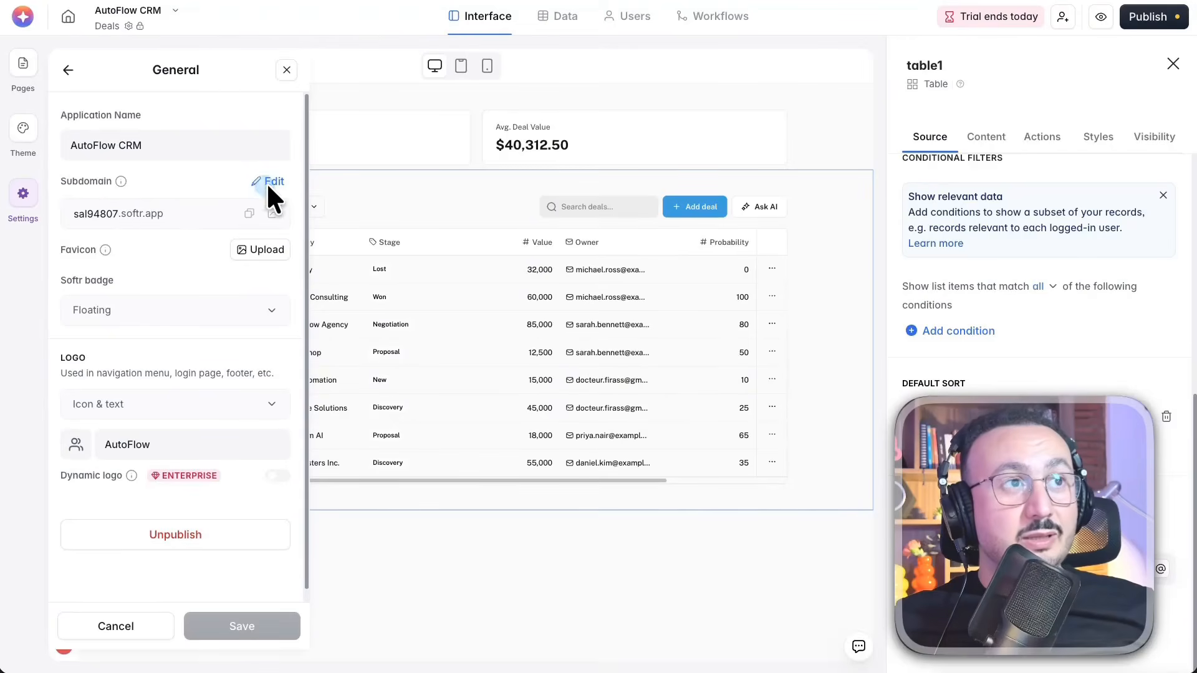
left_click(272, 181)
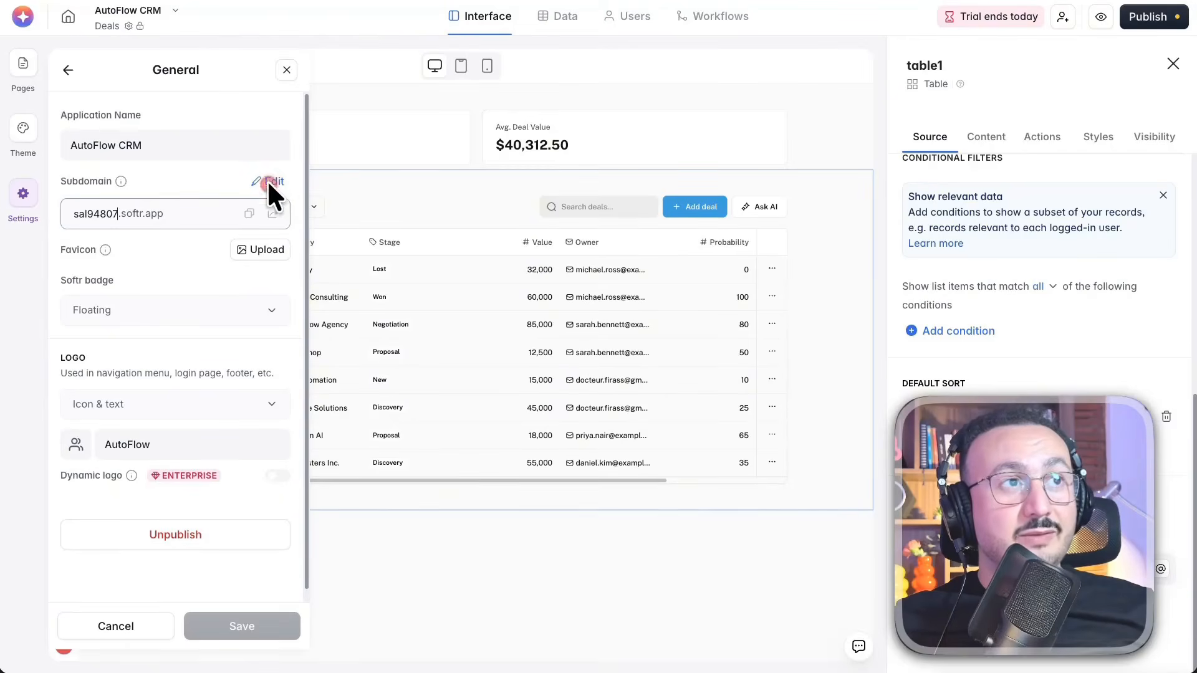
left_click(254, 179)
left_click_drag(356, 98, 238, 92)
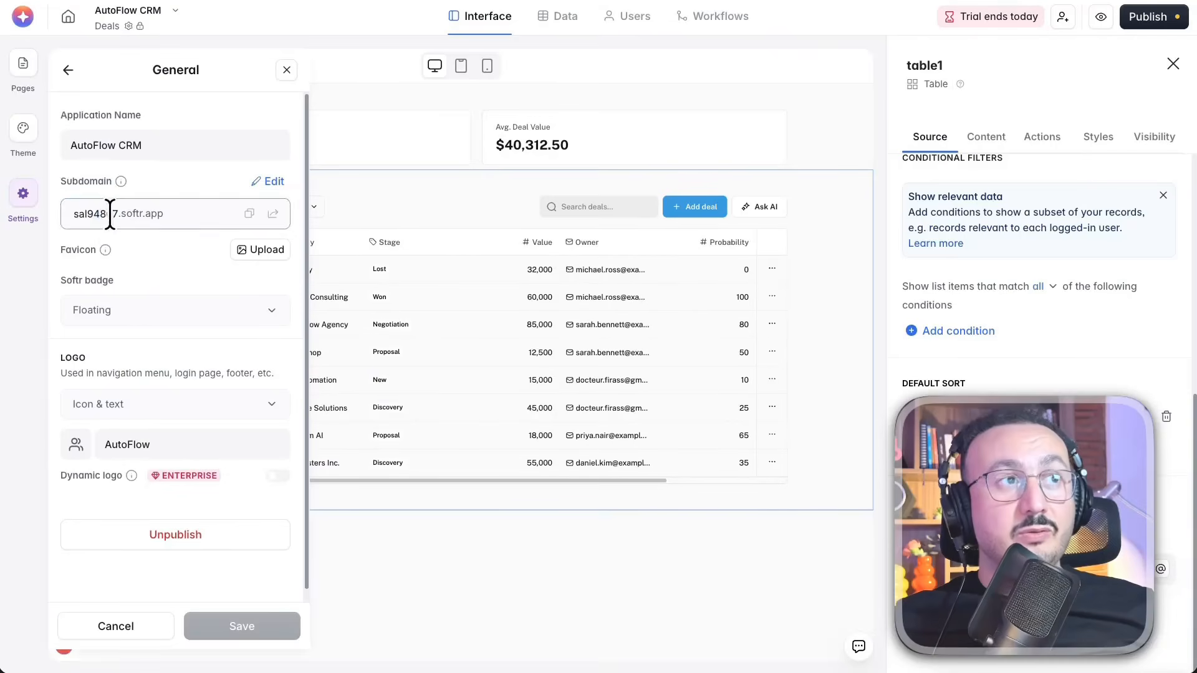
left_click_drag(113, 215, 117, 215)
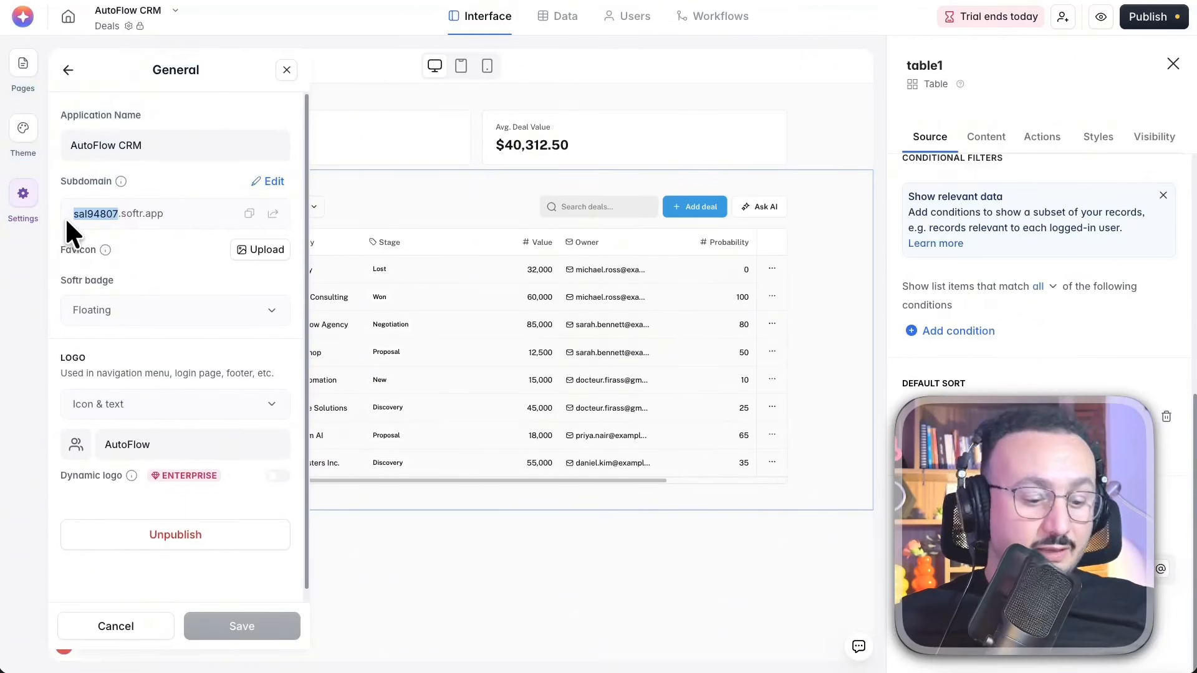
left_click(94, 214)
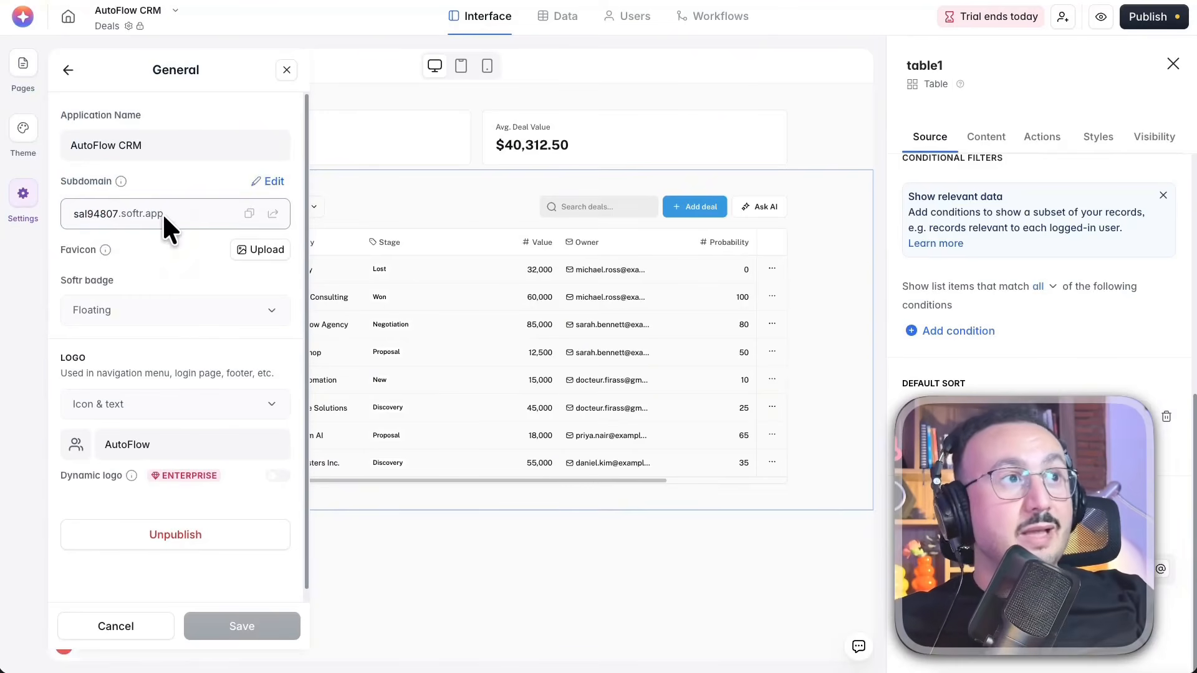
left_click(214, 88)
scroll(193, 302, "down", 1)
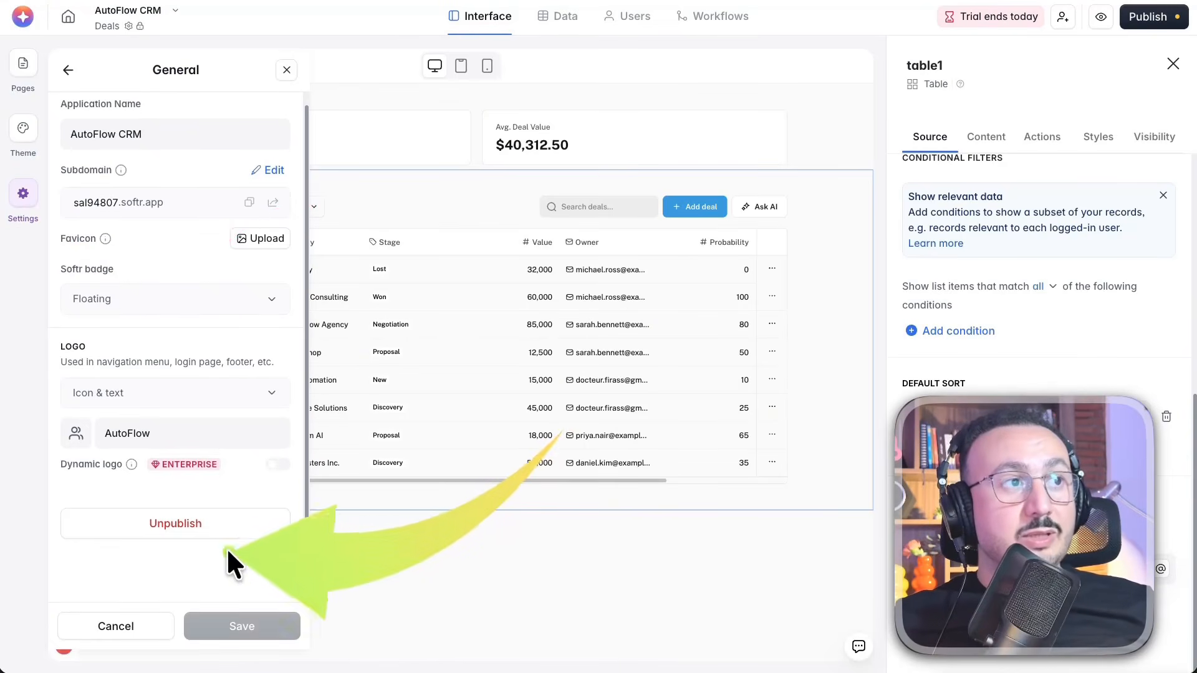
Review the app's SEO settings, including Google Site Verification, robots.txt and URL redirects
left_click(67, 74)
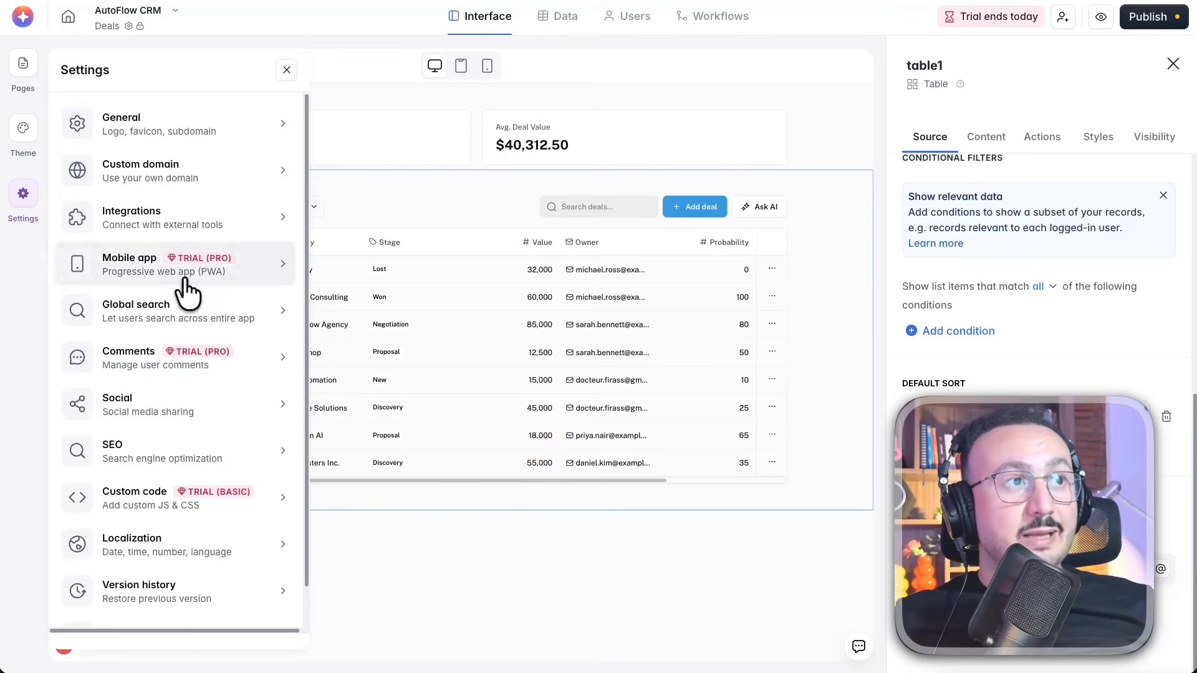
left_click(170, 447)
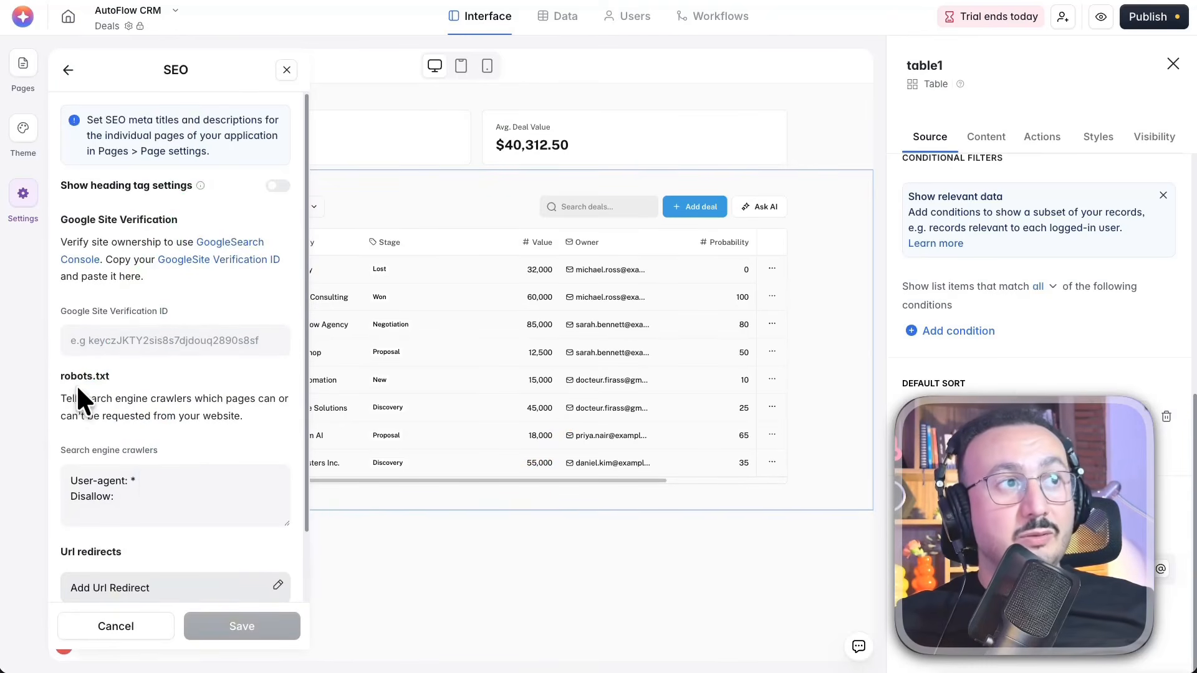
scroll(217, 351, "down", 2)
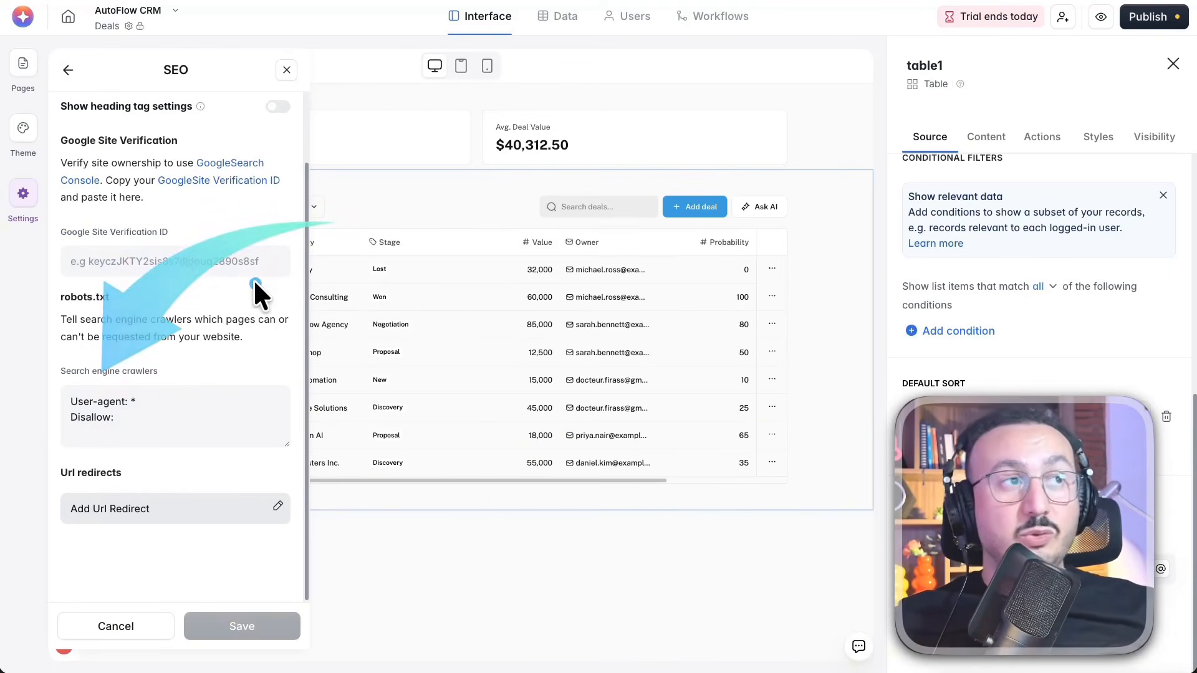
scroll(121, 223, "up", 2)
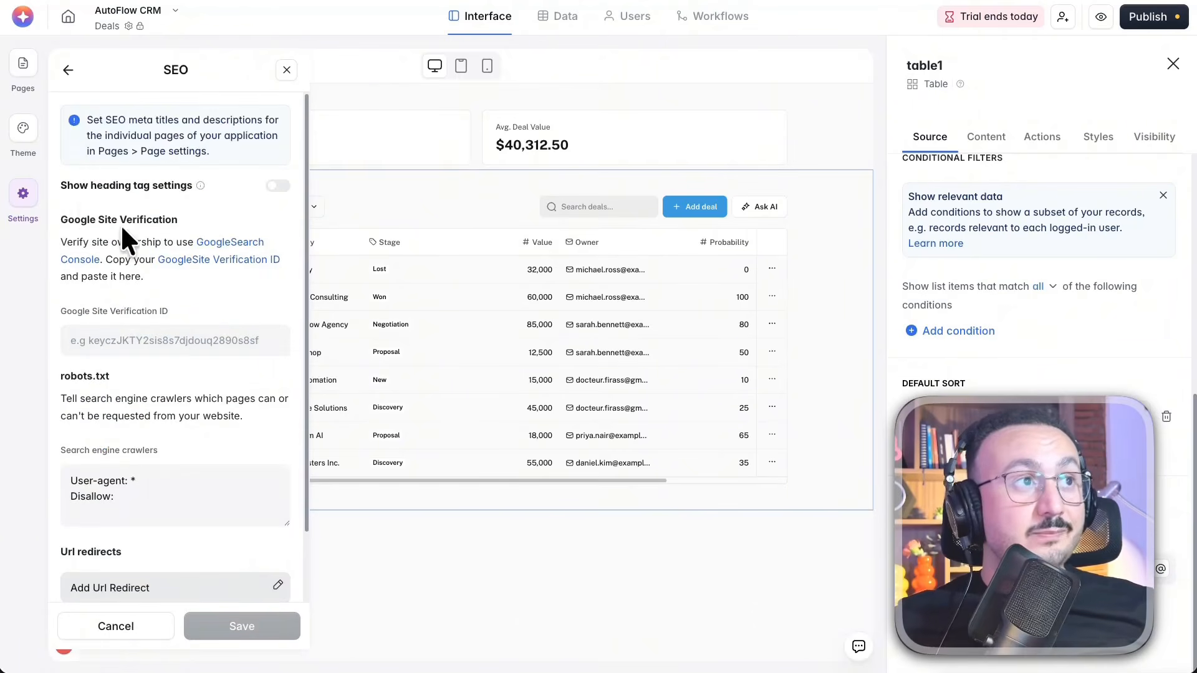
Open the app's Integrations settings and browse the available third-party services
left_click(24, 194)
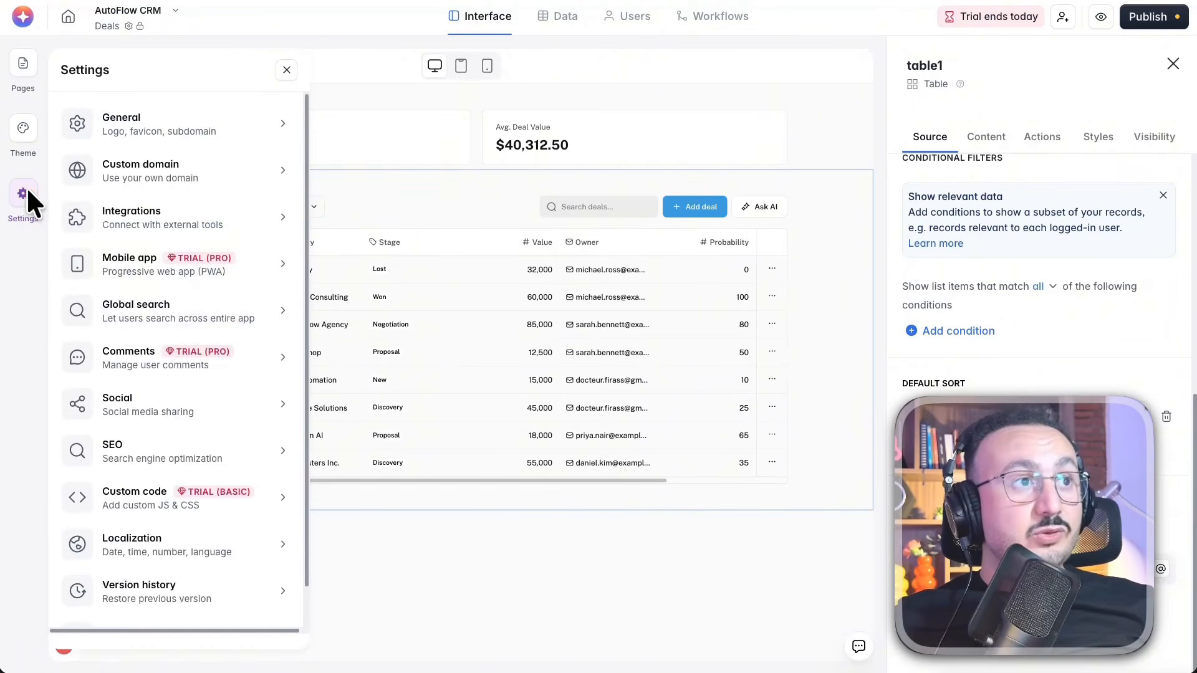
left_click(126, 216)
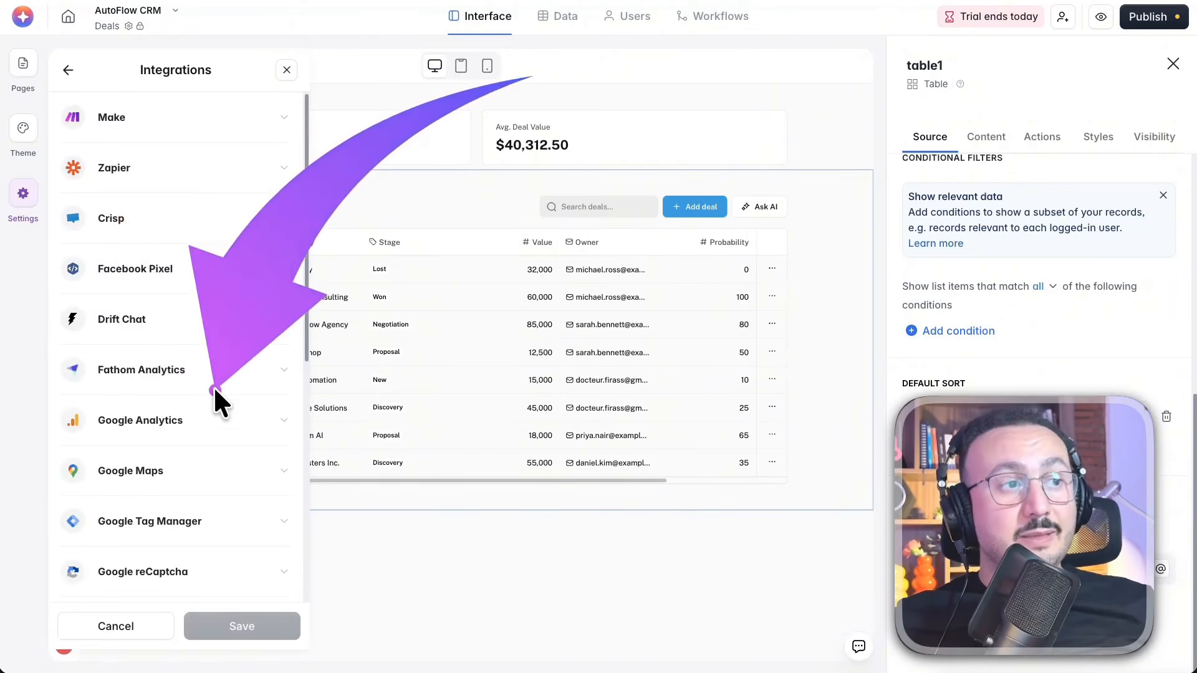
scroll(218, 392, "down", 2)
scroll(217, 396, "down", 2)
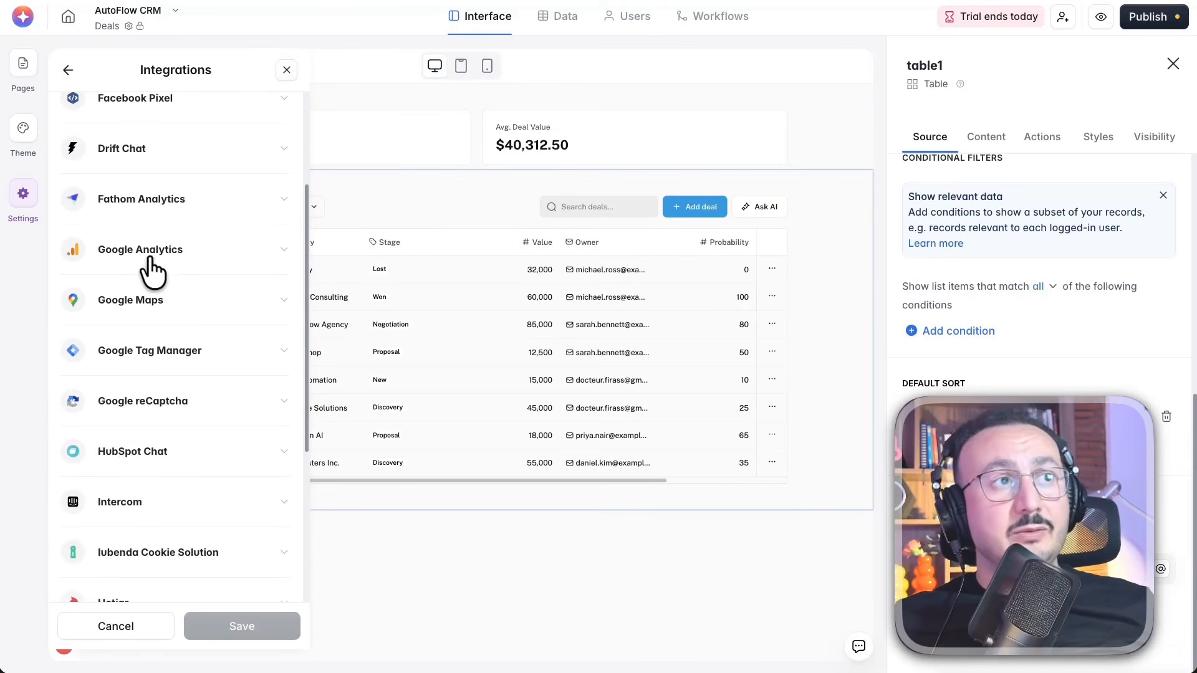
scroll(159, 264, "down", 1)
scroll(218, 256, "down", 5)
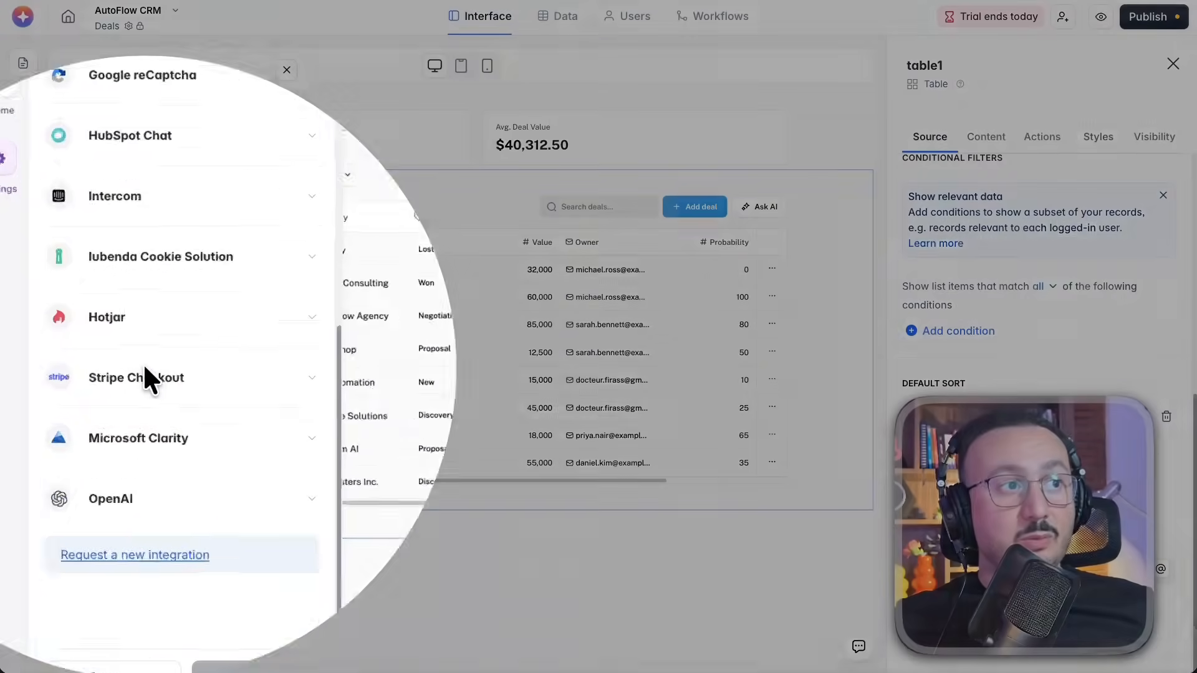
left_click(129, 374)
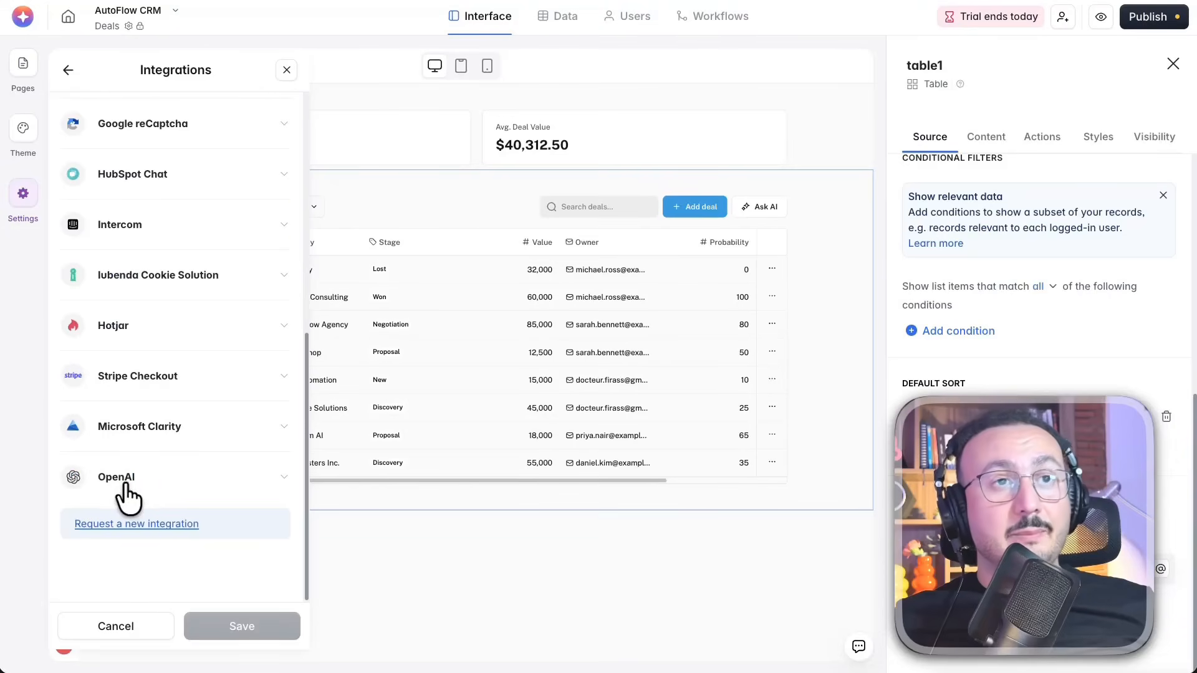
Expand the OpenAI integration and open its linked OpenAI API keys page
left_click(128, 485)
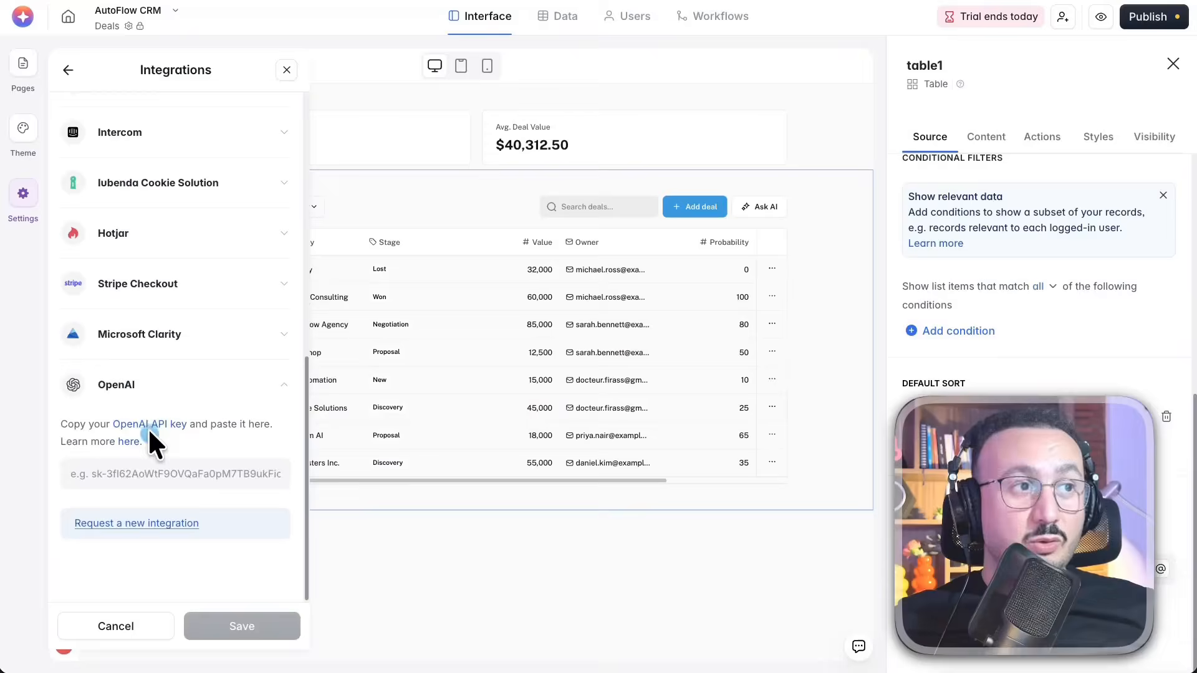
right_click(151, 418)
left_click(144, 417)
right_click(154, 416)
left_click(168, 421)
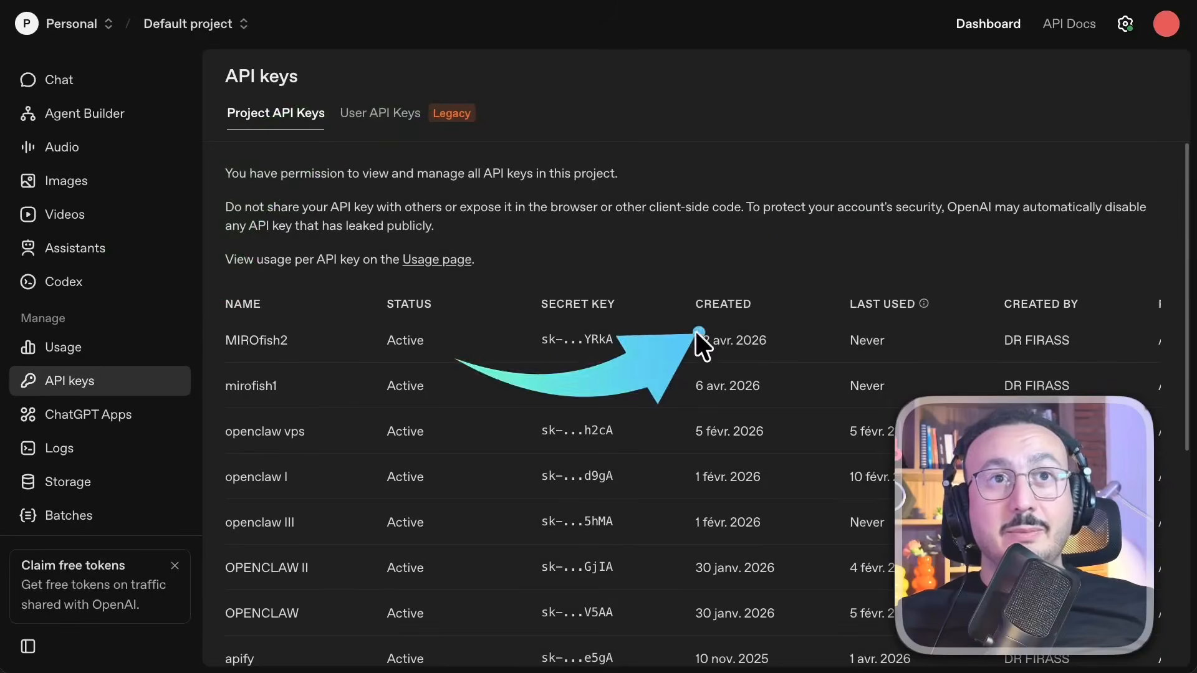
Look through the project's API keys on the OpenAI platform and go to the option for creating a new secret key
scroll(798, 301, "down", 4)
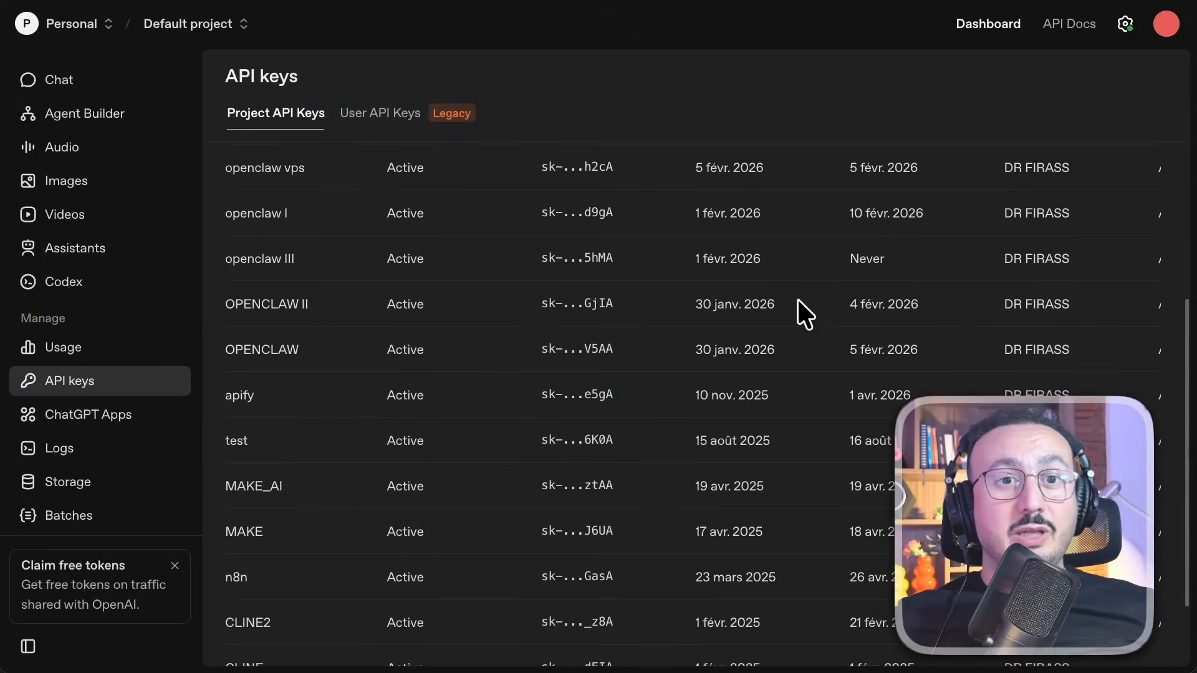
scroll(799, 301, "up", 4)
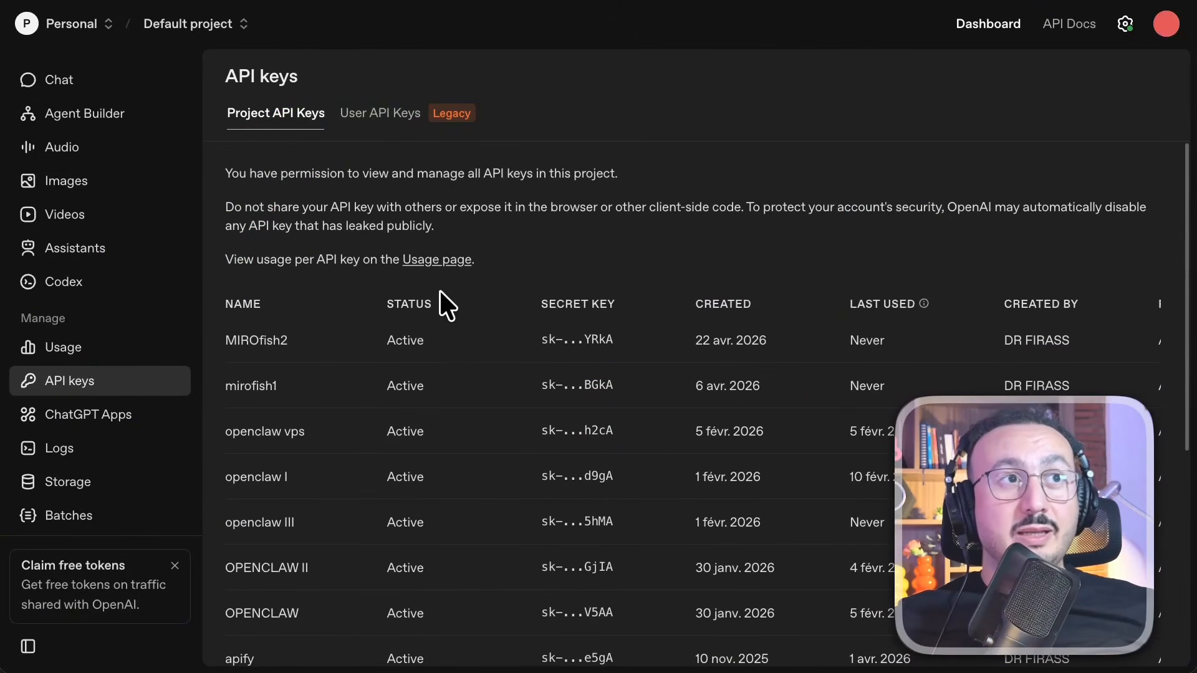
scroll(623, 398, "down", 5)
scroll(769, 532, "right", 3)
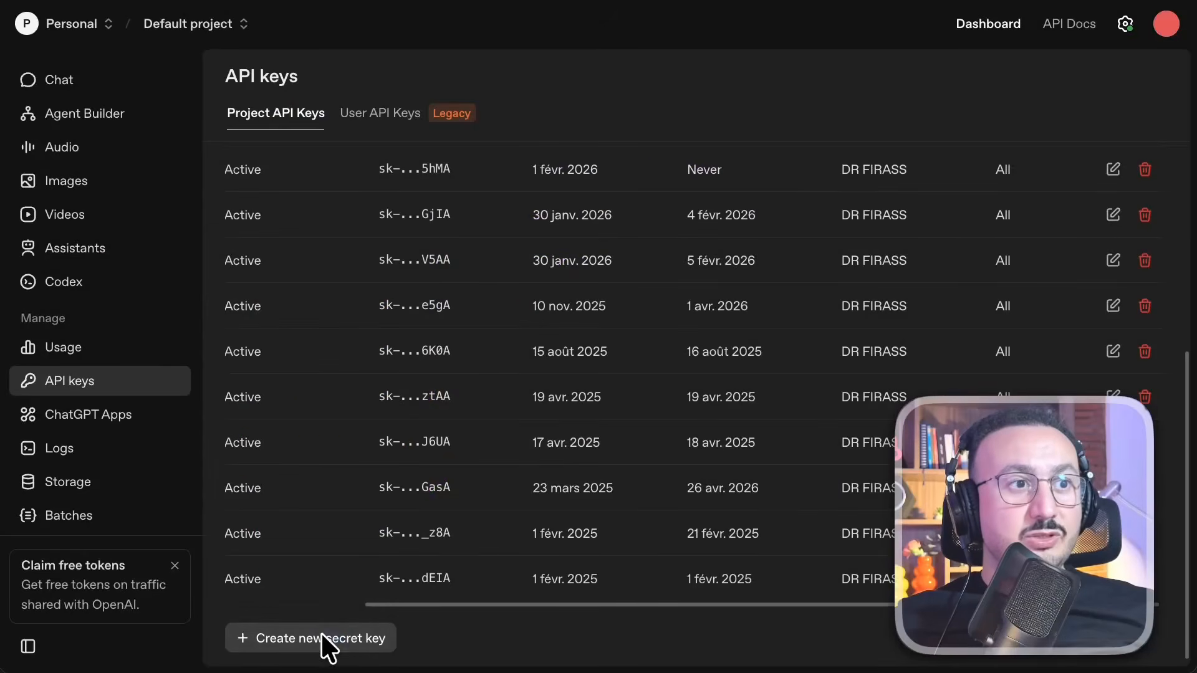
left_click(321, 634)
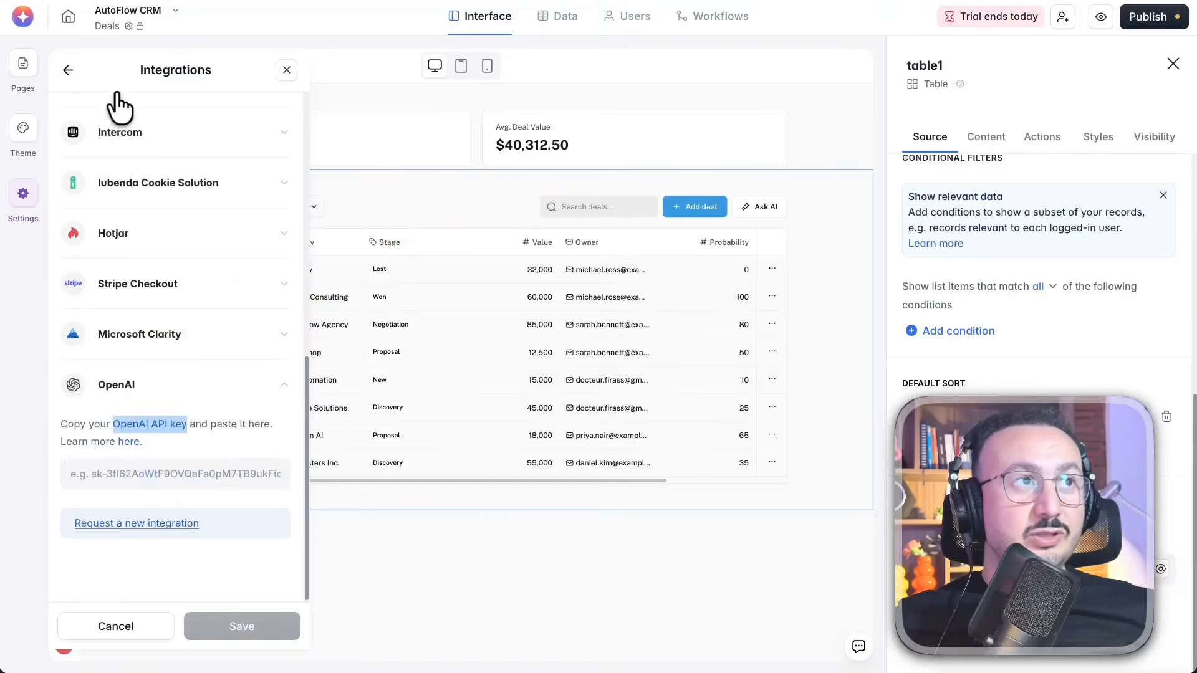
Review the app's Advanced settings, including user caching, embedding and single page application, and close the settings
left_click(67, 72)
scroll(225, 290, "down", 1)
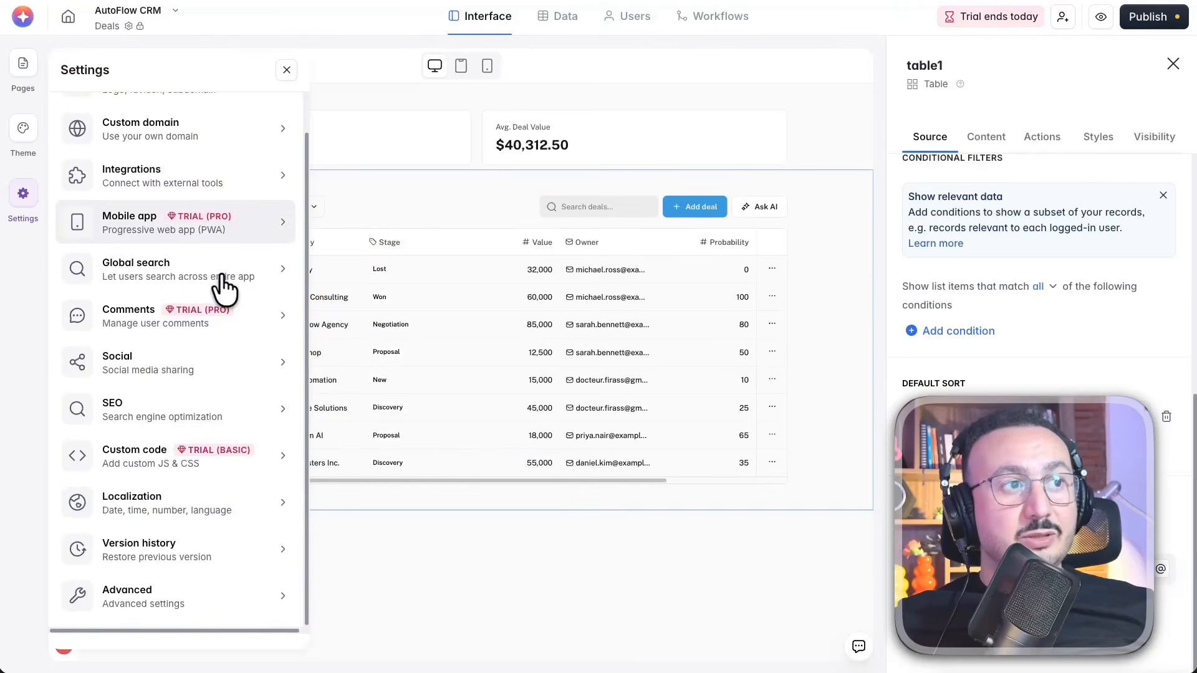
left_click(196, 599)
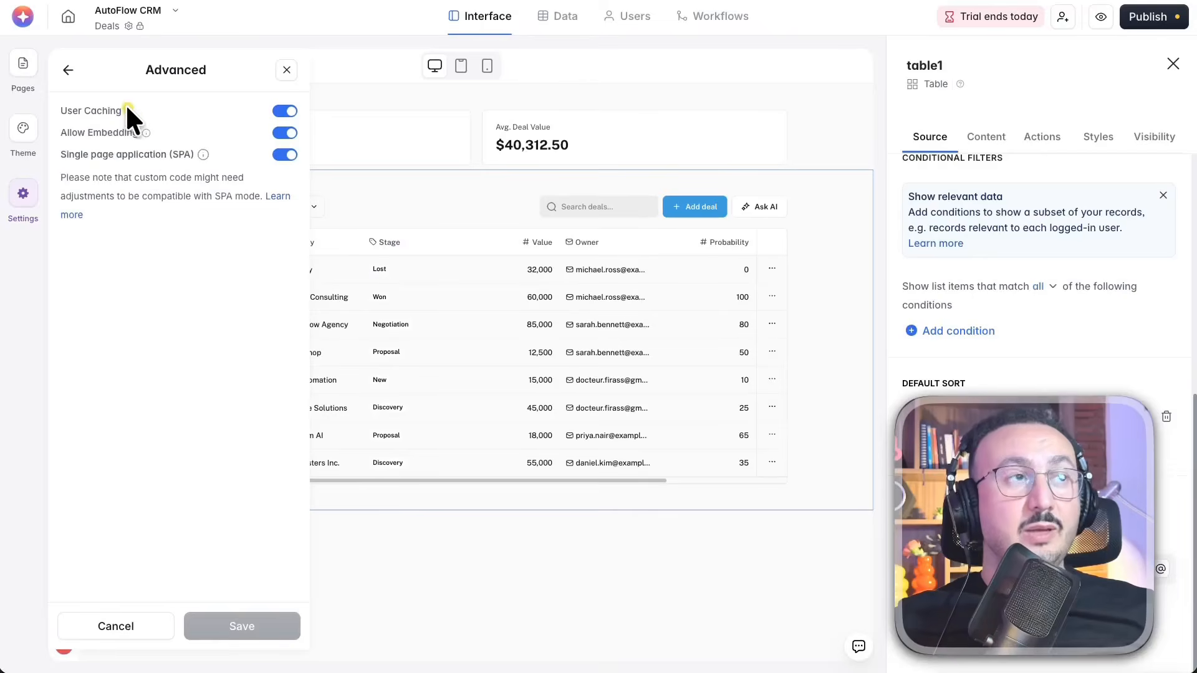
left_click(69, 70)
scroll(189, 187, "up", 2)
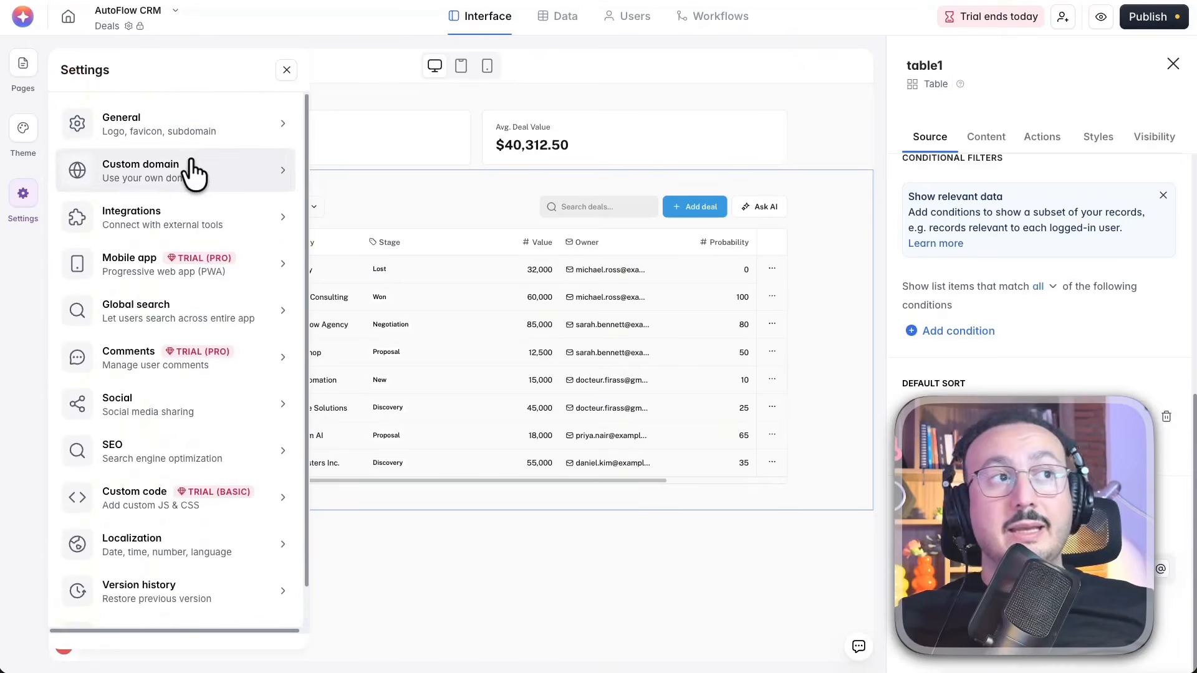
left_click(693, 76)
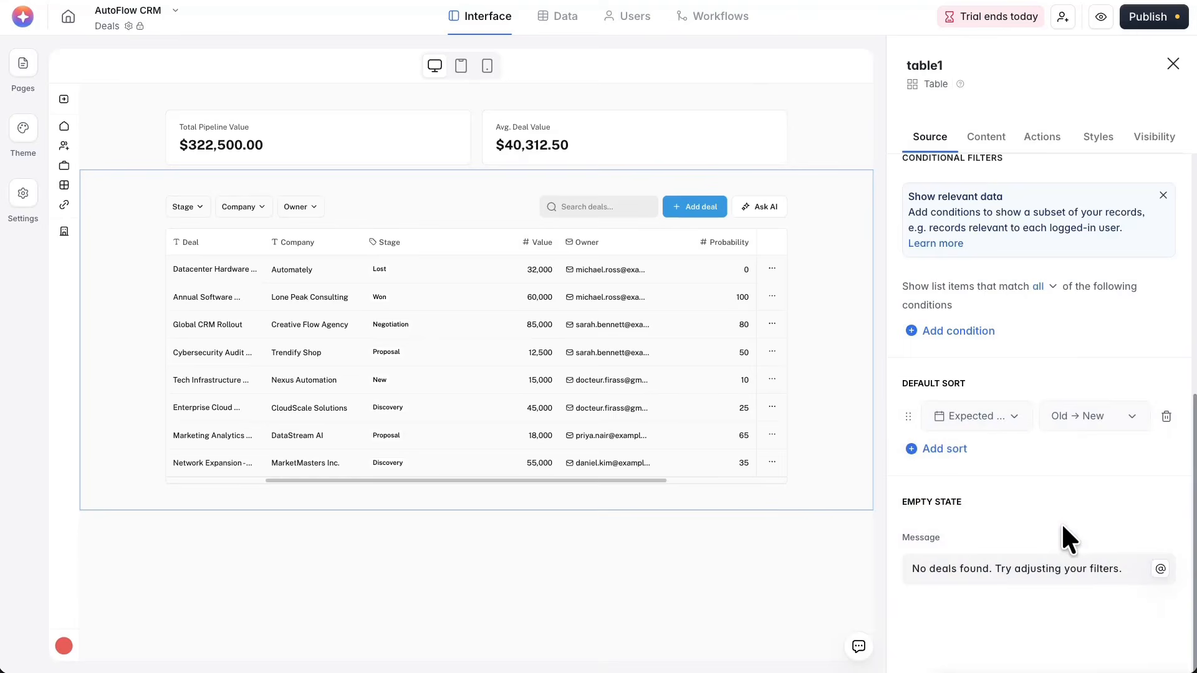
Review the deals table block's source settings and its list of available tables, and go to the app's data area
scroll(1061, 523, "up", 7)
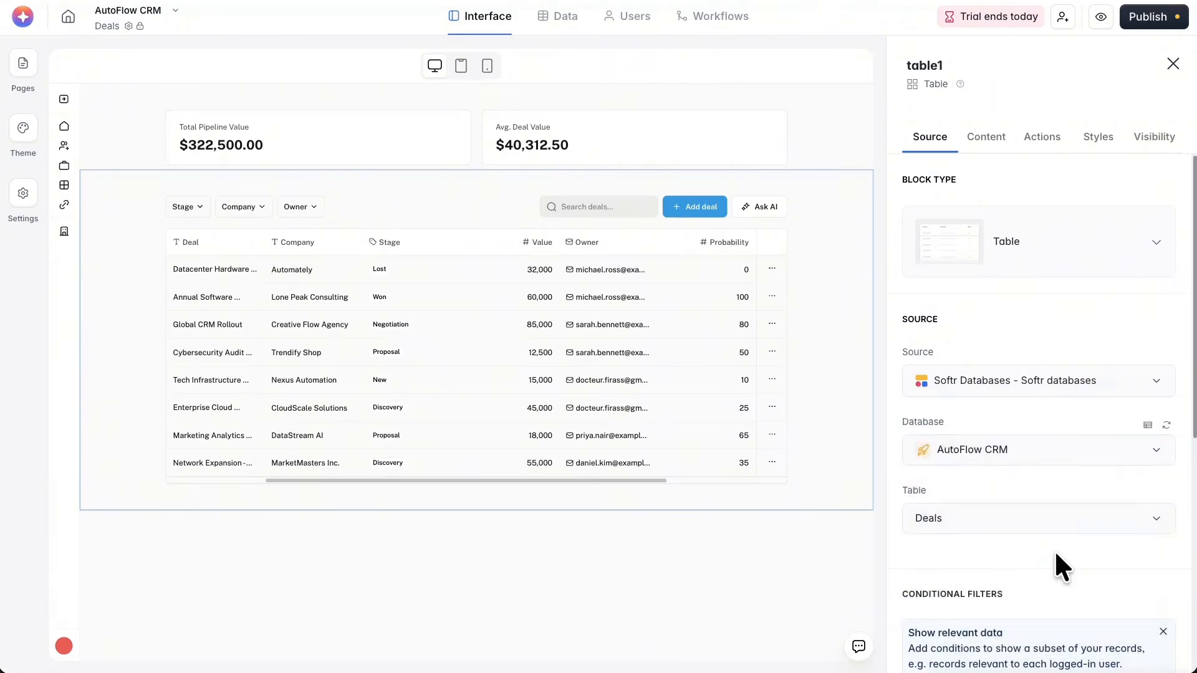
scroll(1061, 564, "down", 4)
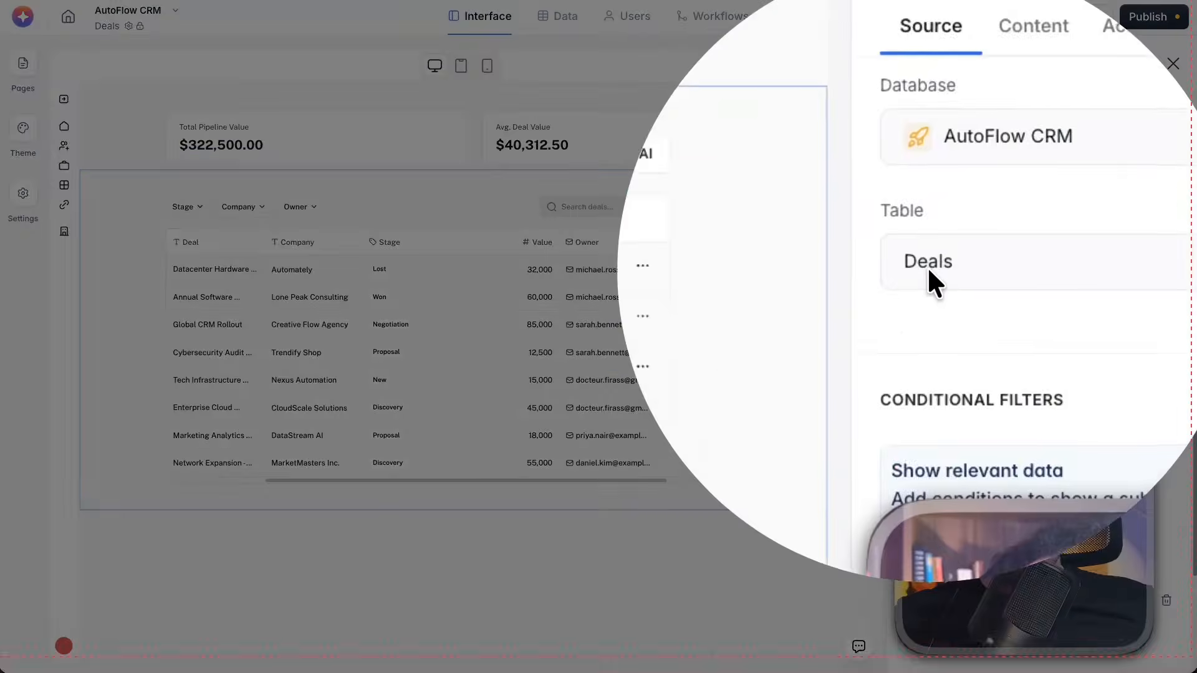
left_click(928, 270)
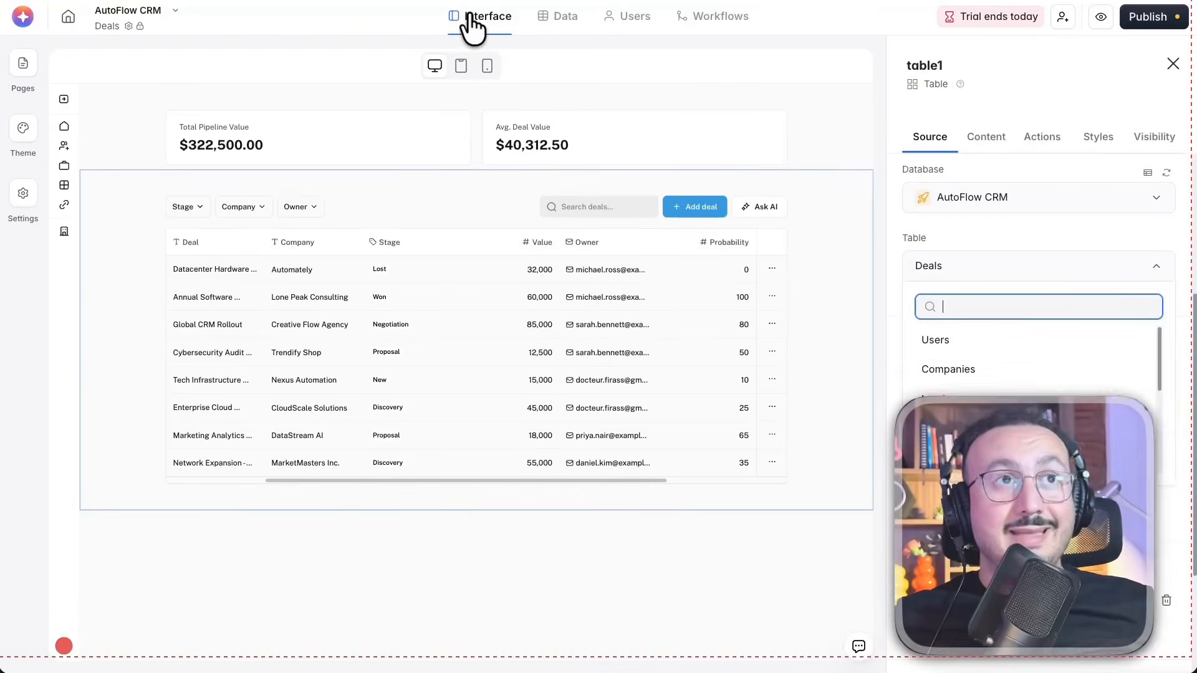
left_click(565, 16)
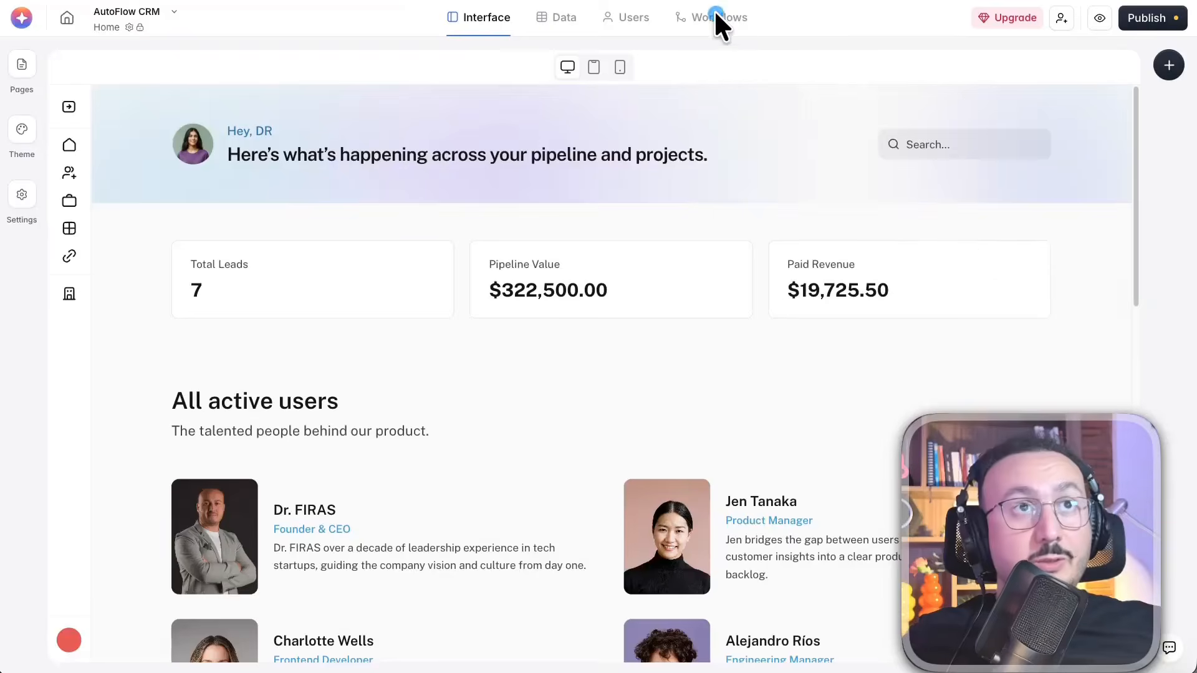
Start creating a workflow from the app's workflows page, review the available Softr, built-in and integration triggers, and close the trigger selection
left_click(713, 17)
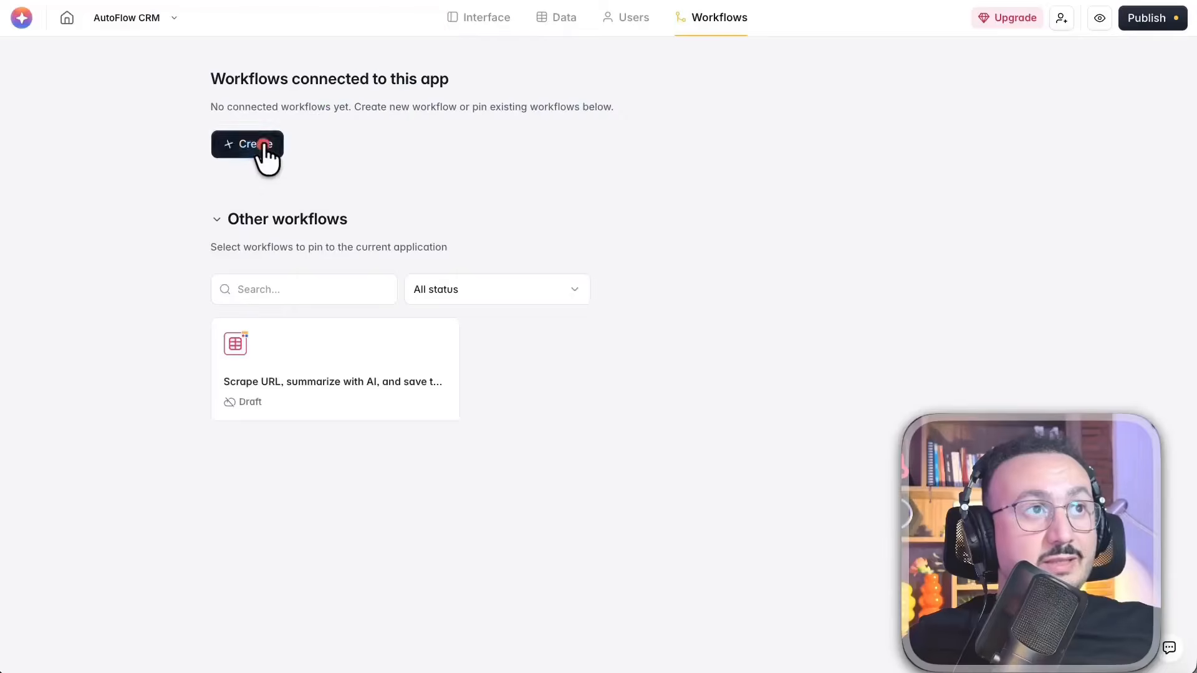
left_click(257, 144)
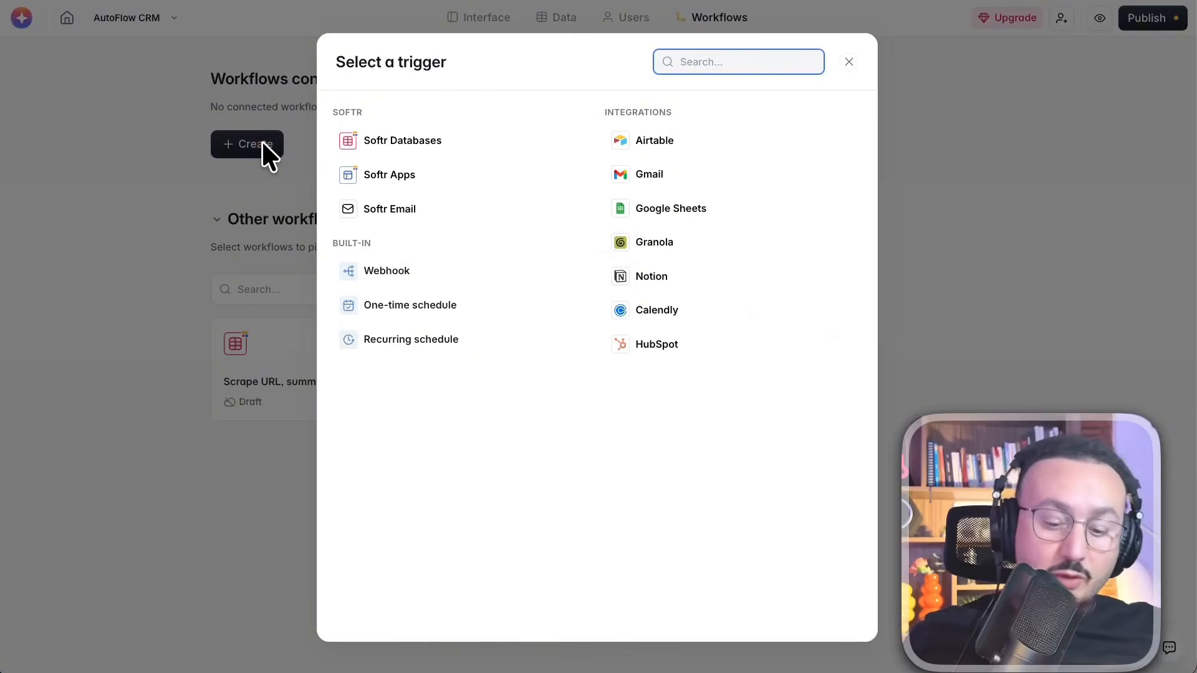
key("ctrl+plus")
key("ctrl+plus")
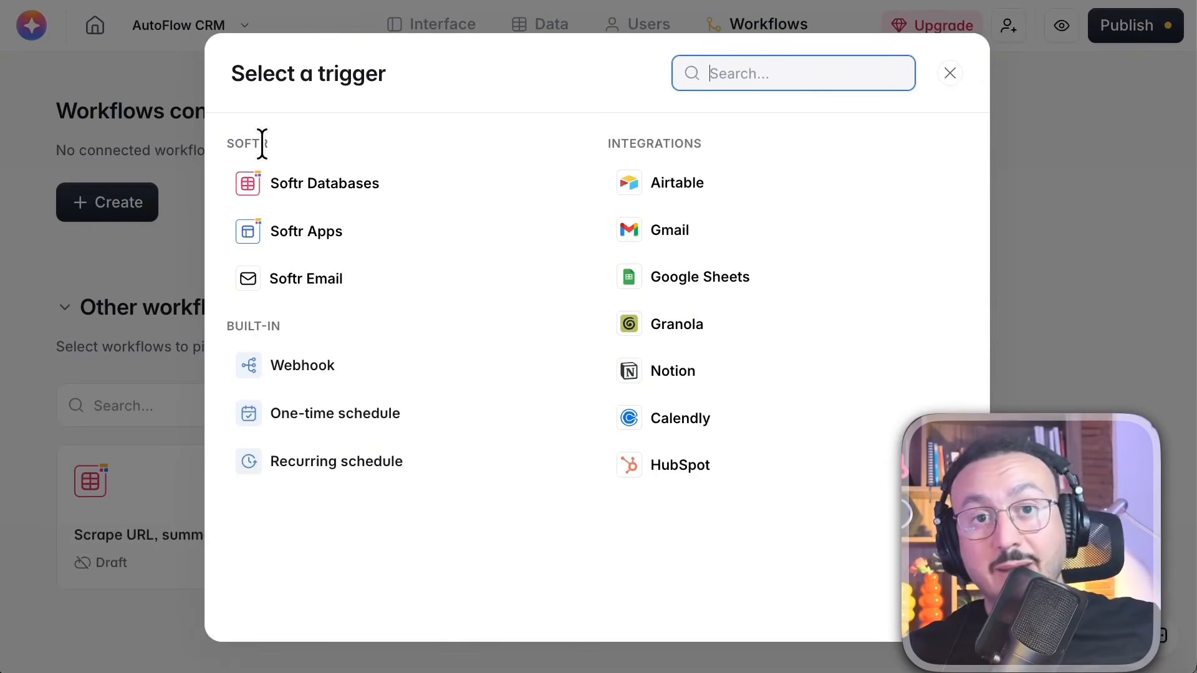
left_click(467, 78)
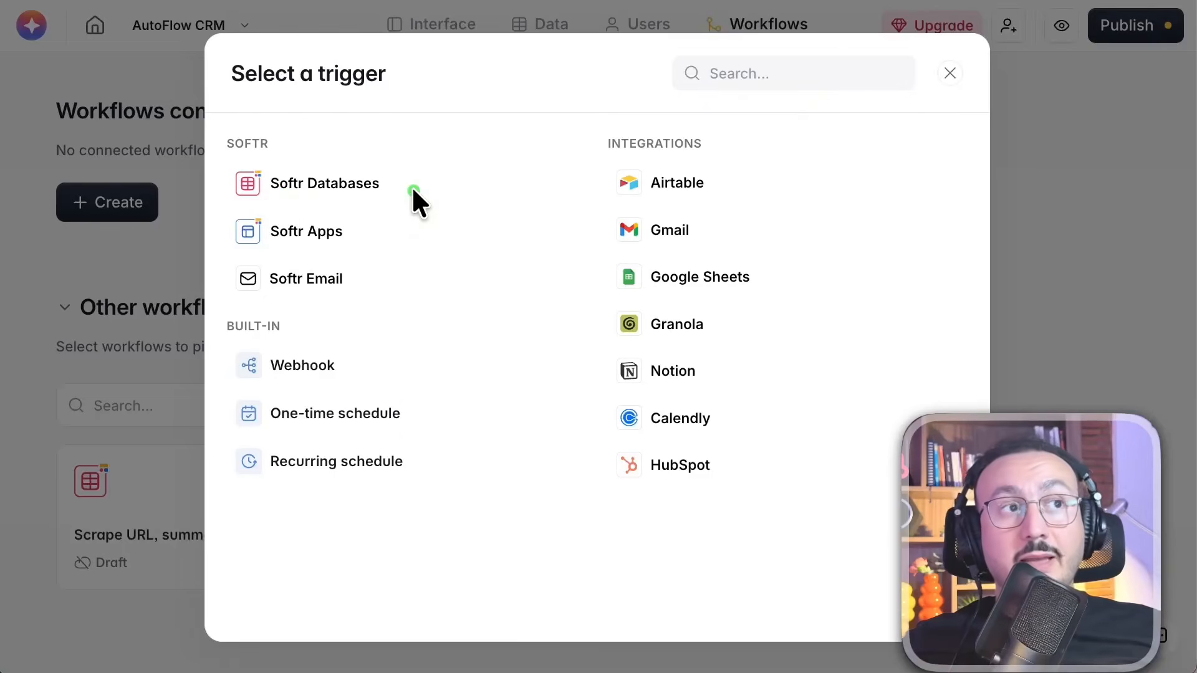
left_click(950, 74)
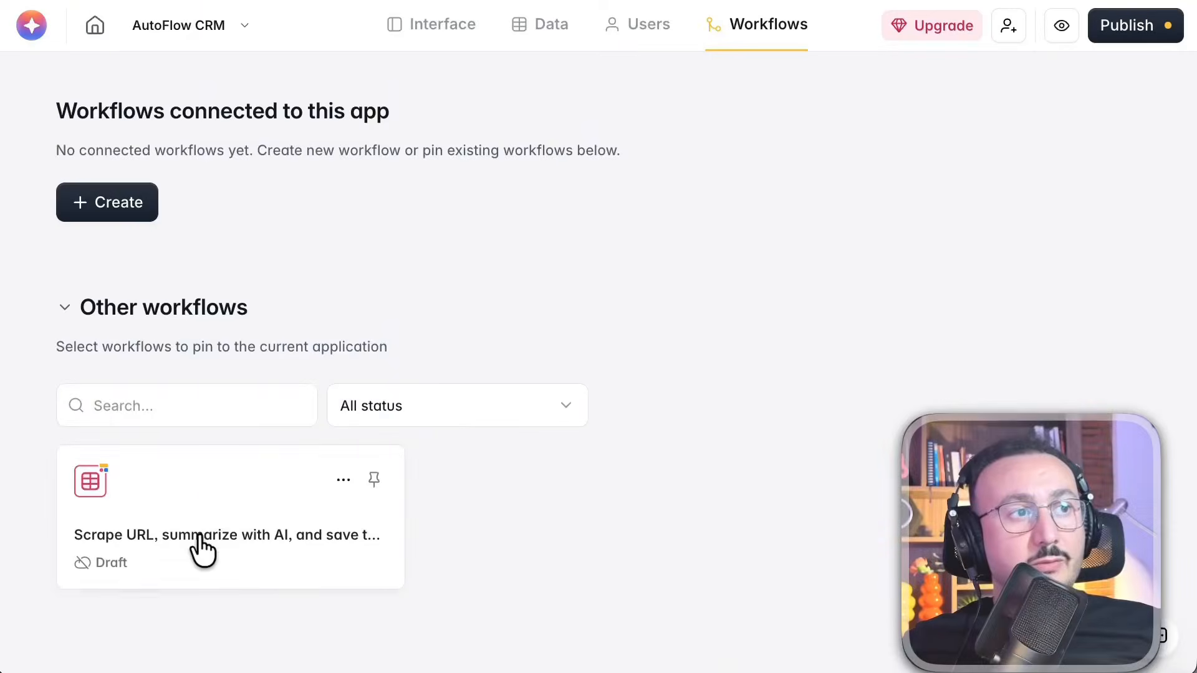
Open the draft URL-scraping and AI-summary workflow and inspect its Record added trigger's settings and test results
left_click(198, 537)
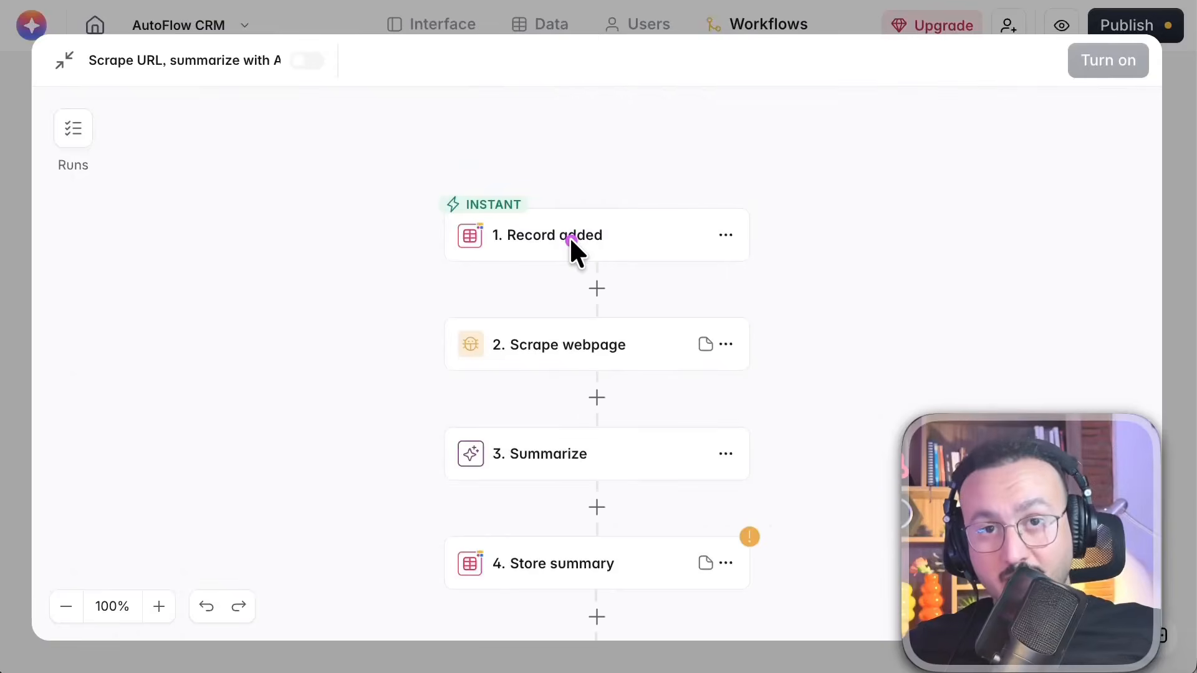
left_click(609, 237)
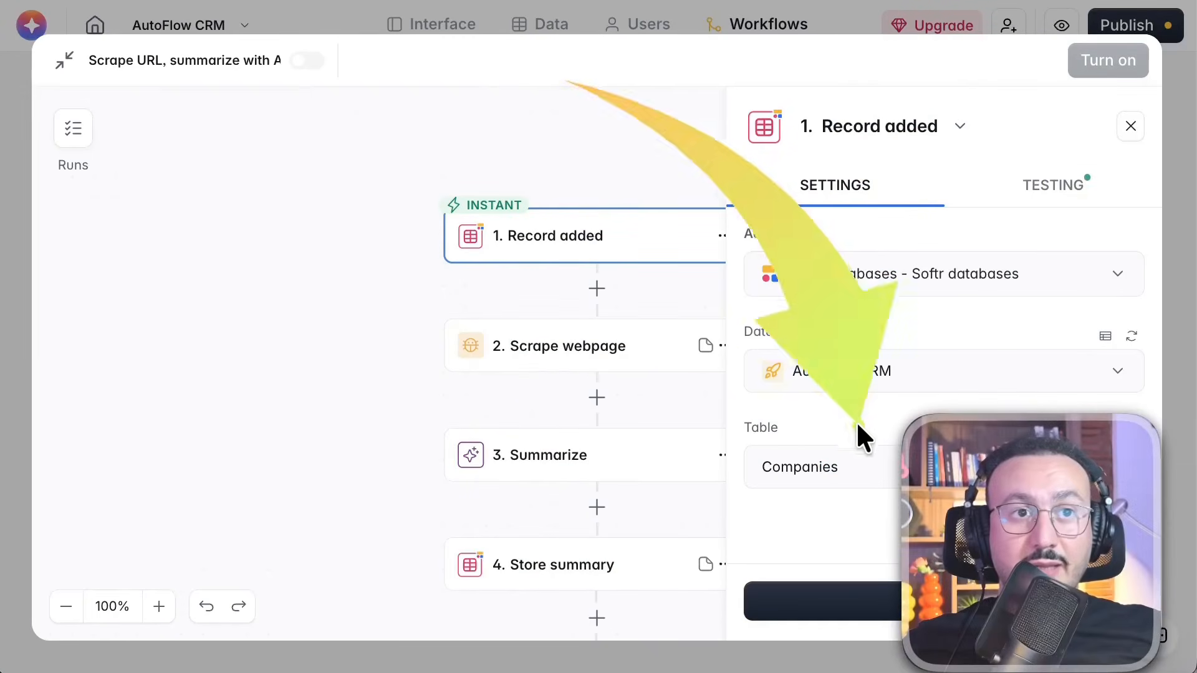
left_click(1038, 184)
left_click(958, 274)
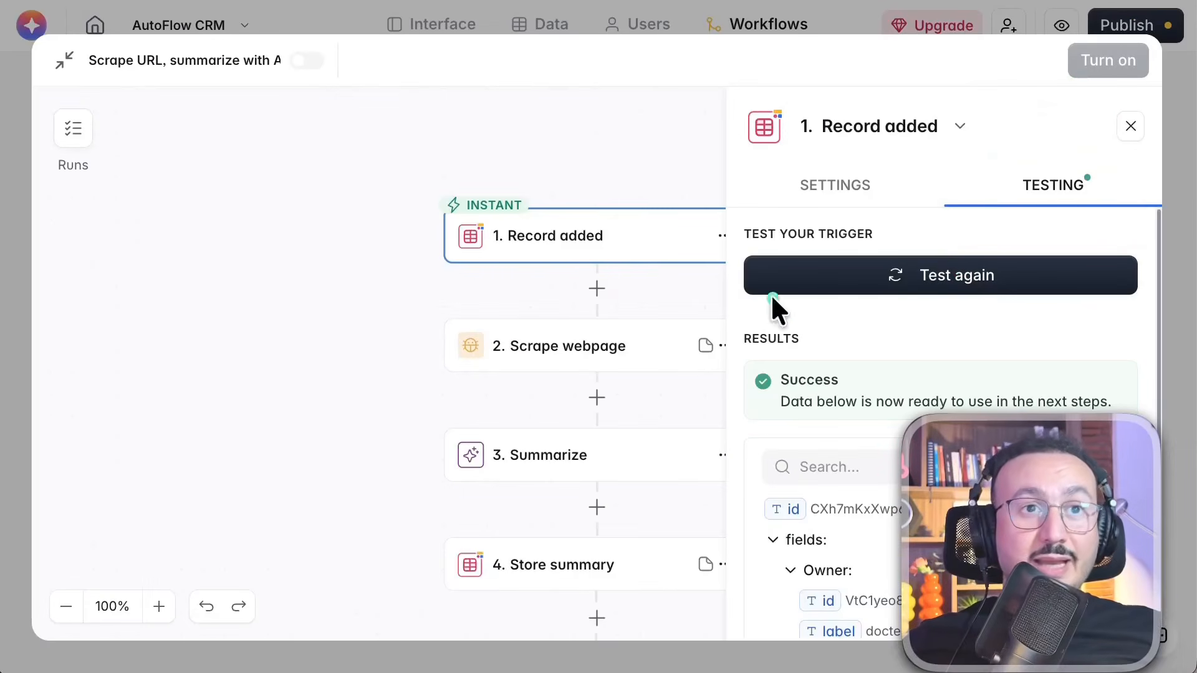
scroll(873, 436, "down", 5)
scroll(847, 508, "down", 2)
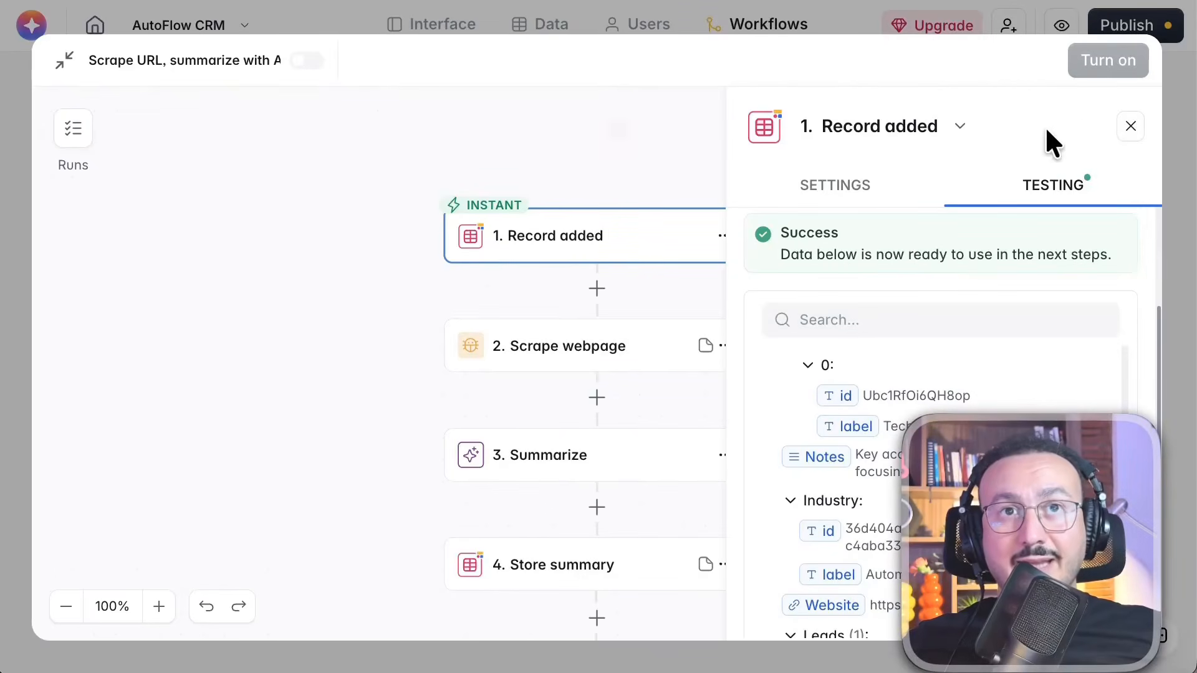
left_click(1130, 128)
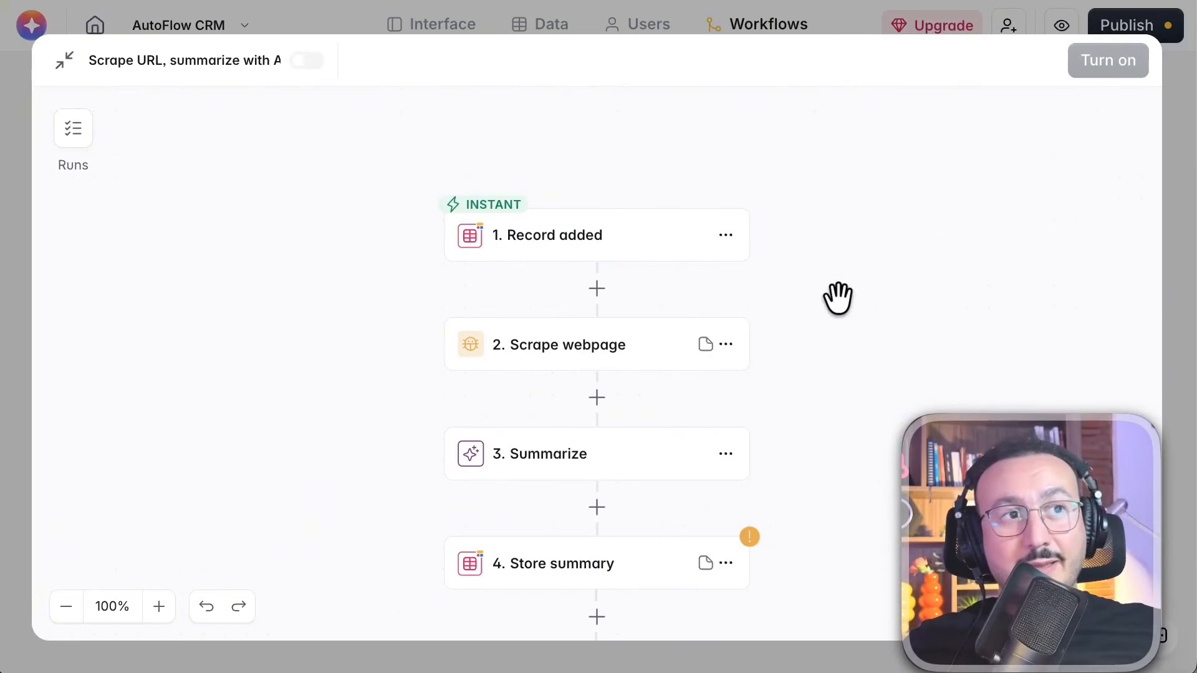
Replace the Scrape webpage step's URL with the Website field from the Record added trigger, continue to its testing view and close the step
left_click(548, 351)
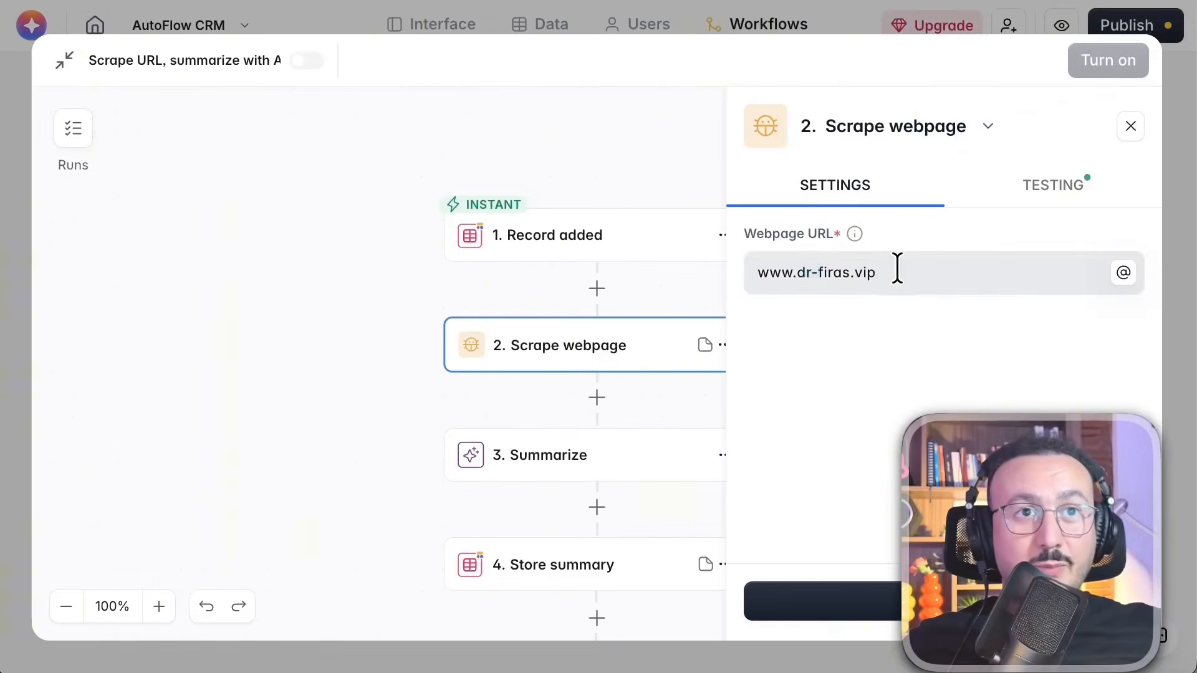
left_click_drag(898, 268, 649, 268)
key("BackSpace")
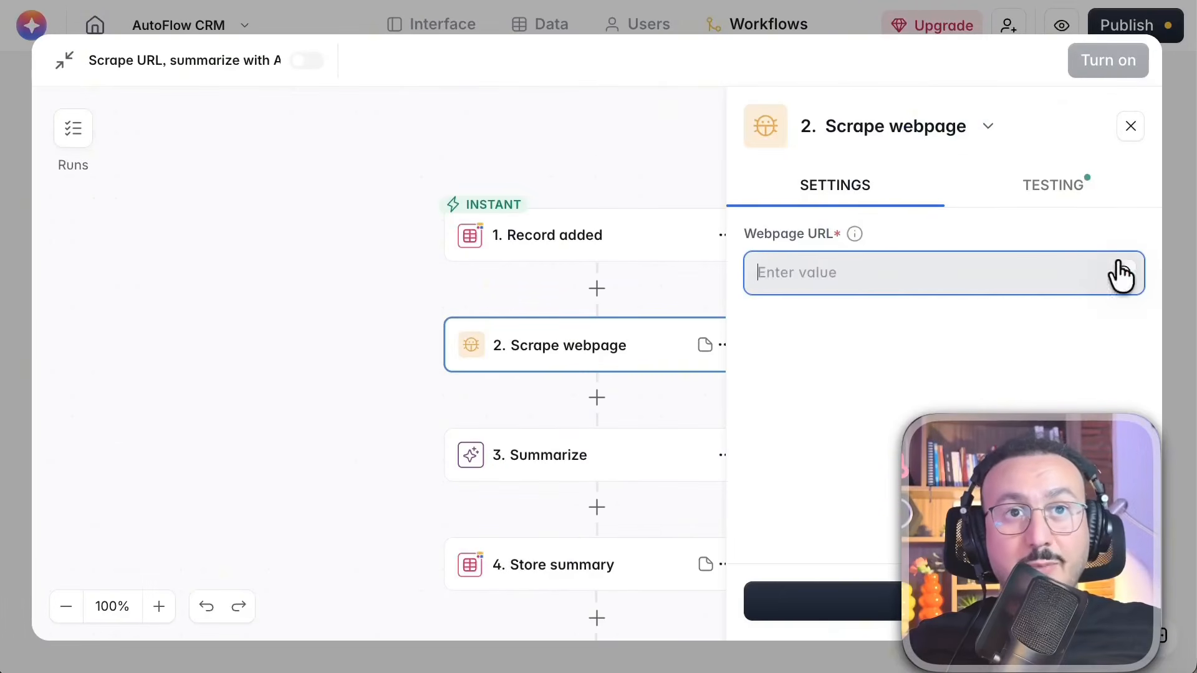
left_click(1122, 273)
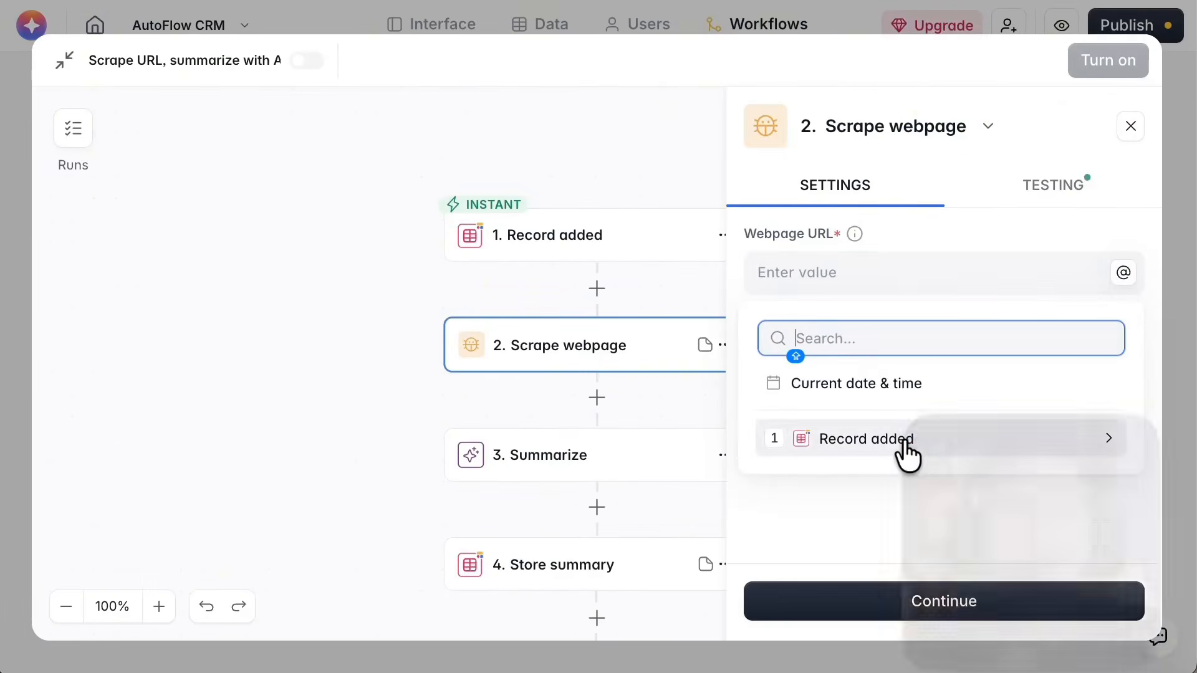
left_click(905, 439)
scroll(907, 462, "down", 8)
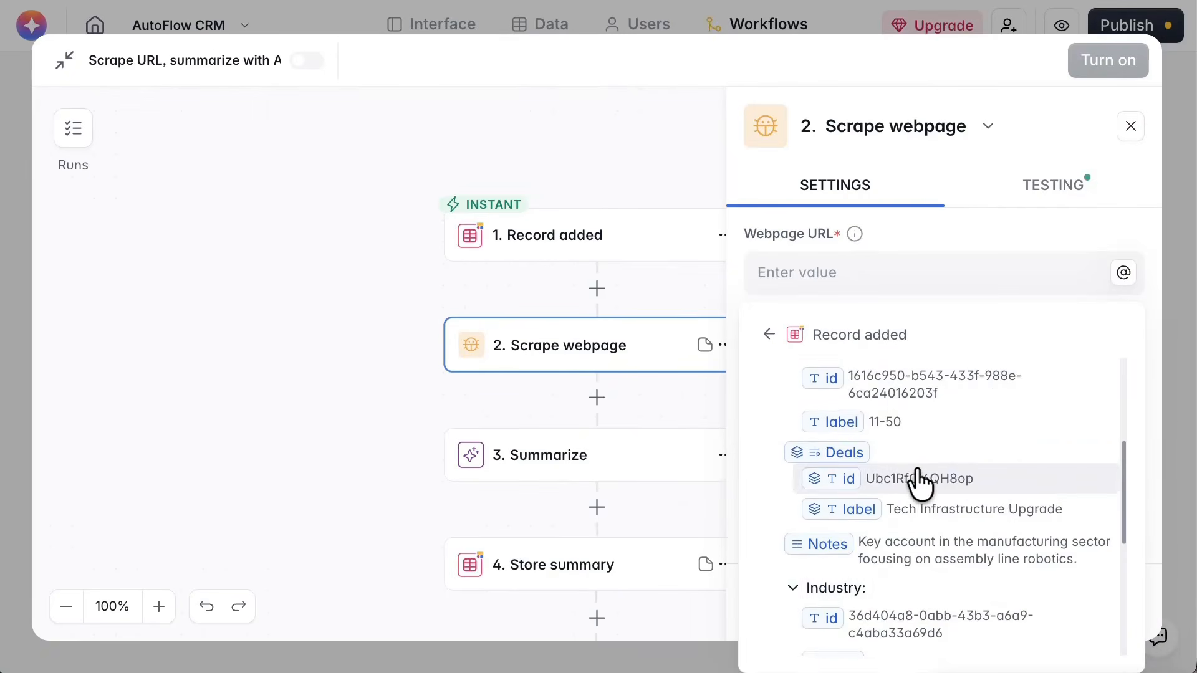
scroll(923, 489, "down", 1)
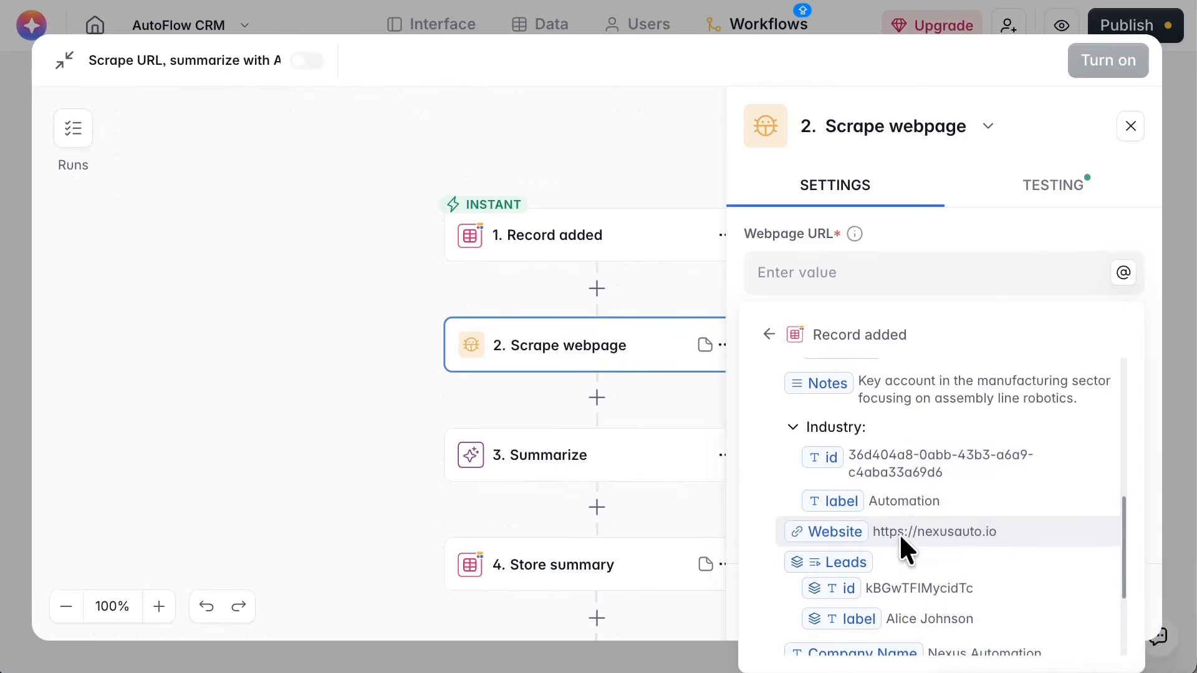
left_click(948, 531)
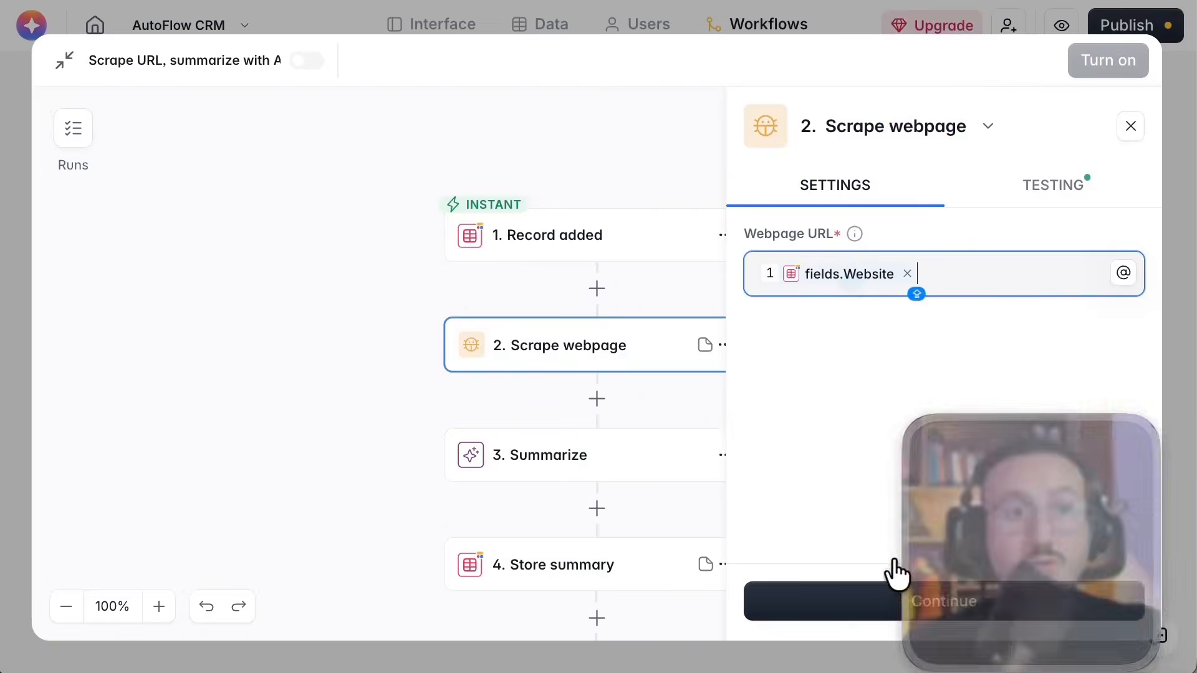
left_click(872, 600)
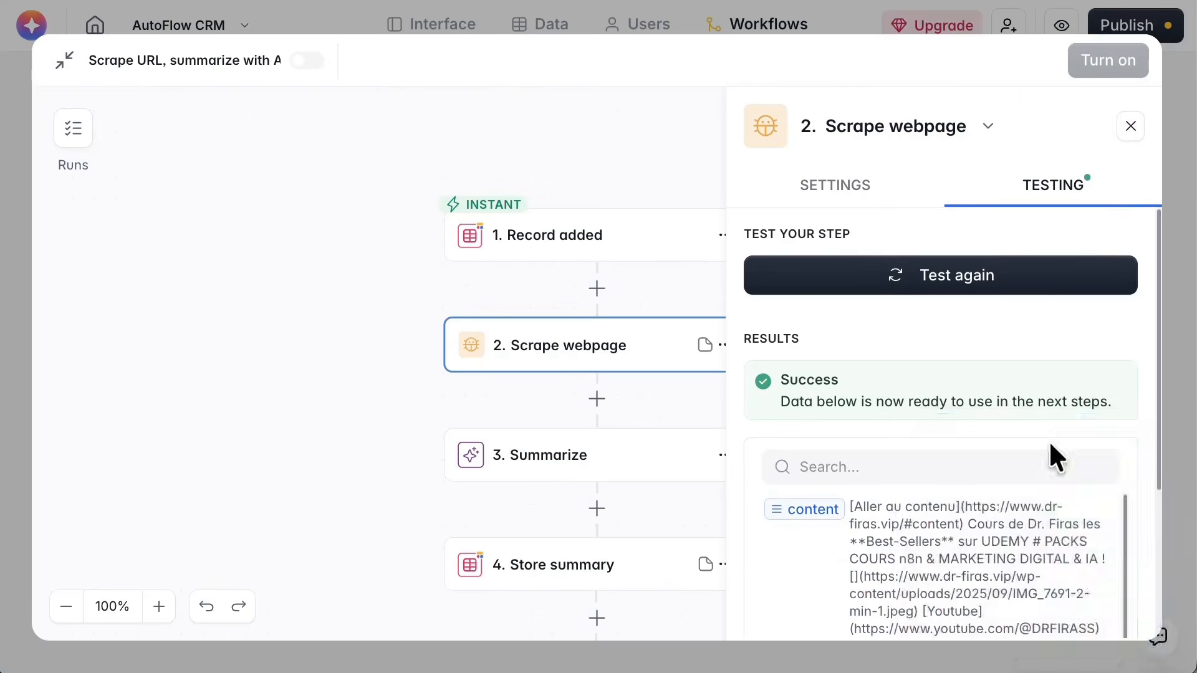
left_click(597, 121)
left_click(1130, 125)
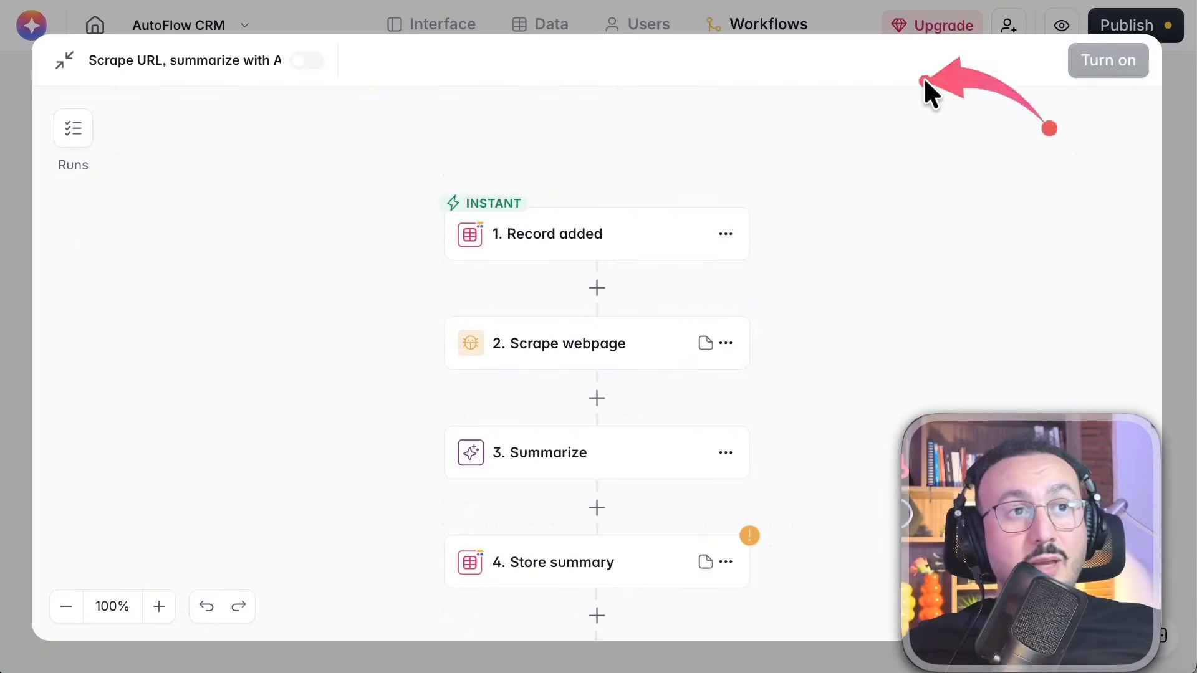
Open the Summarize step and browse the AI models available for it, keeping GPT-4.1 mini
right_click(544, 454)
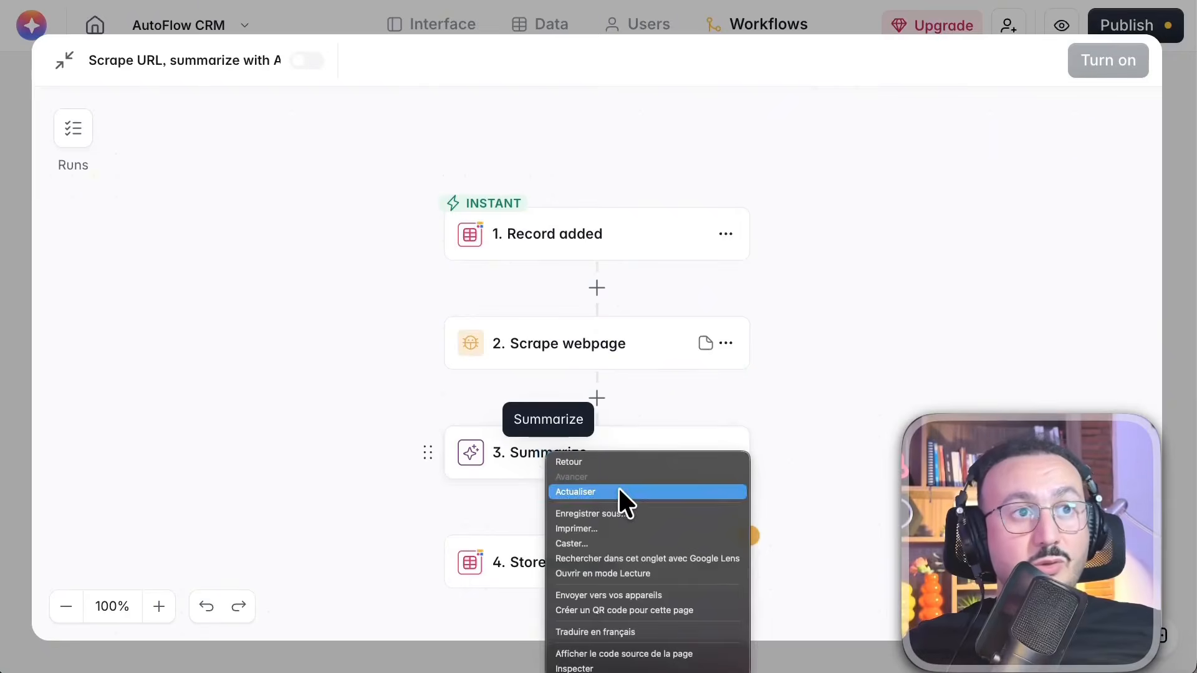
left_click(509, 451)
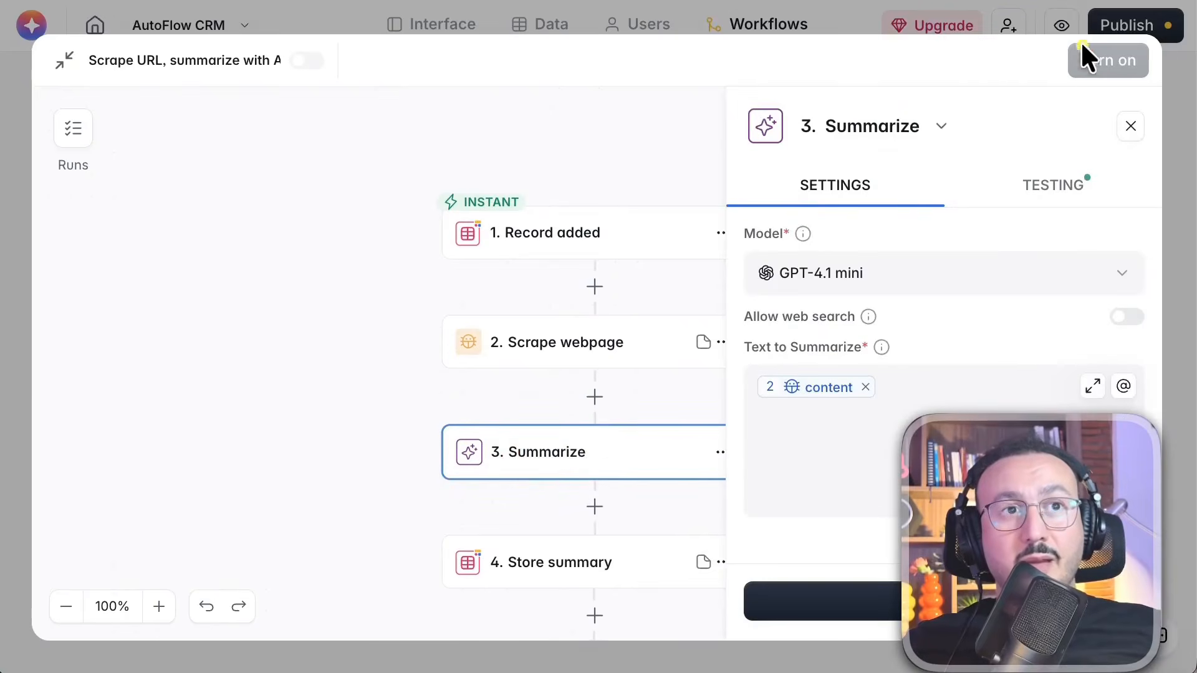
right_click(832, 264)
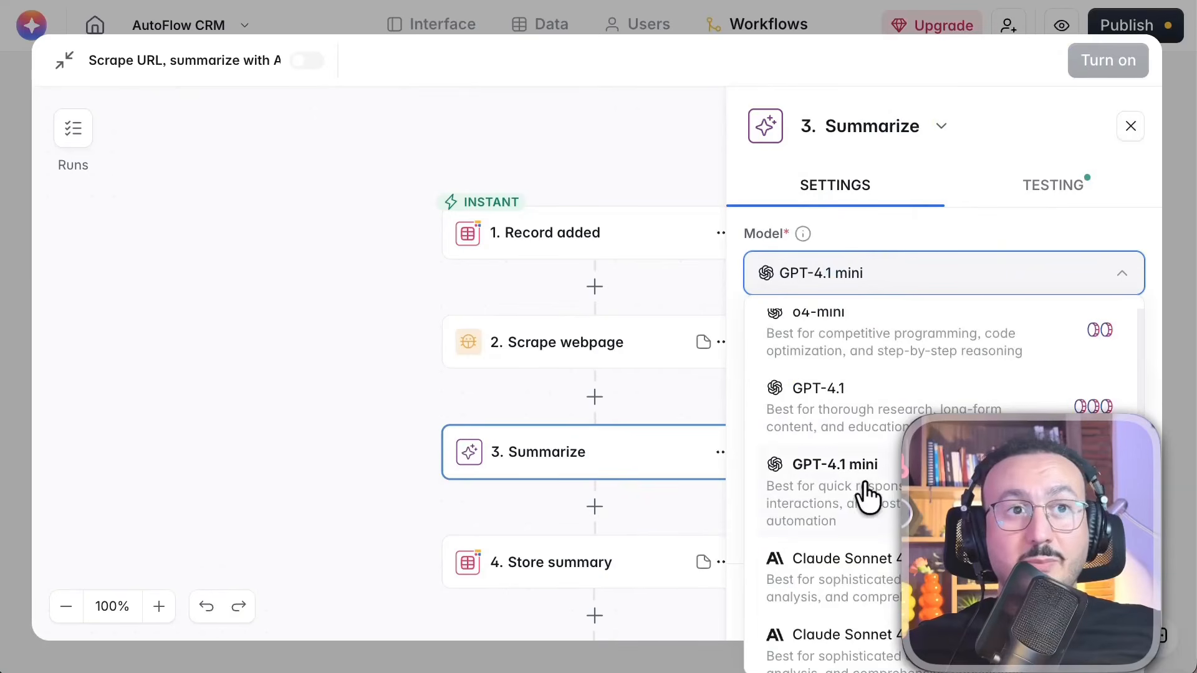
scroll(826, 617, "down", 2)
scroll(839, 599, "down", 10)
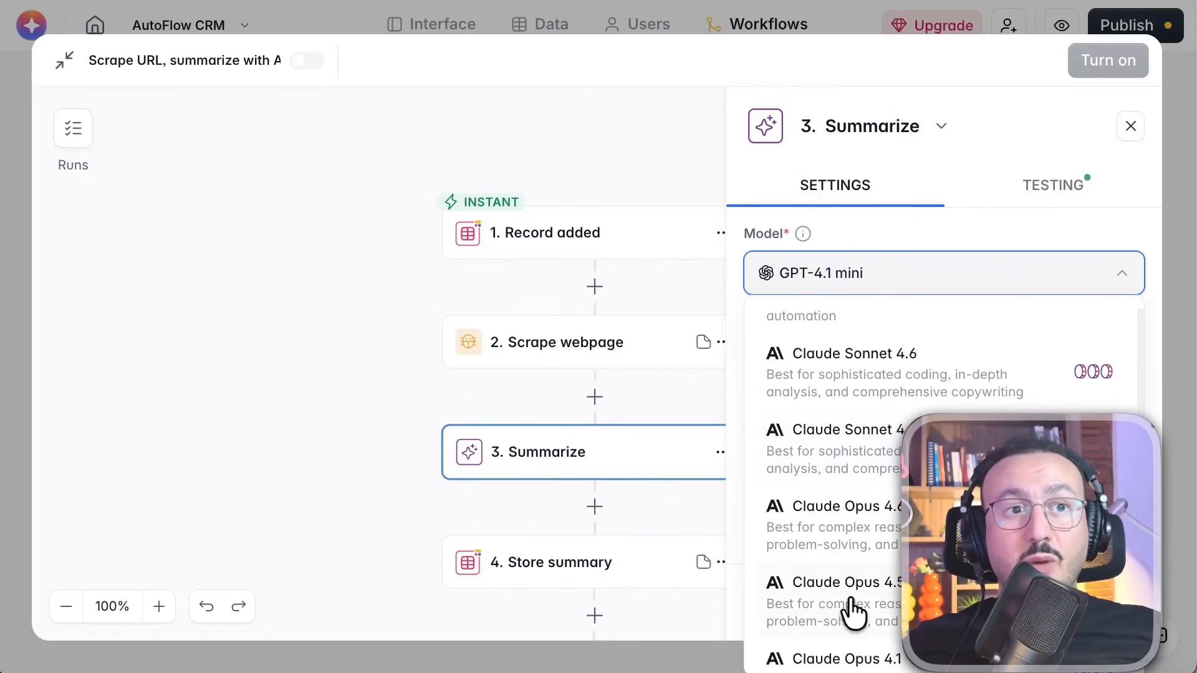
scroll(833, 571, "up", 8)
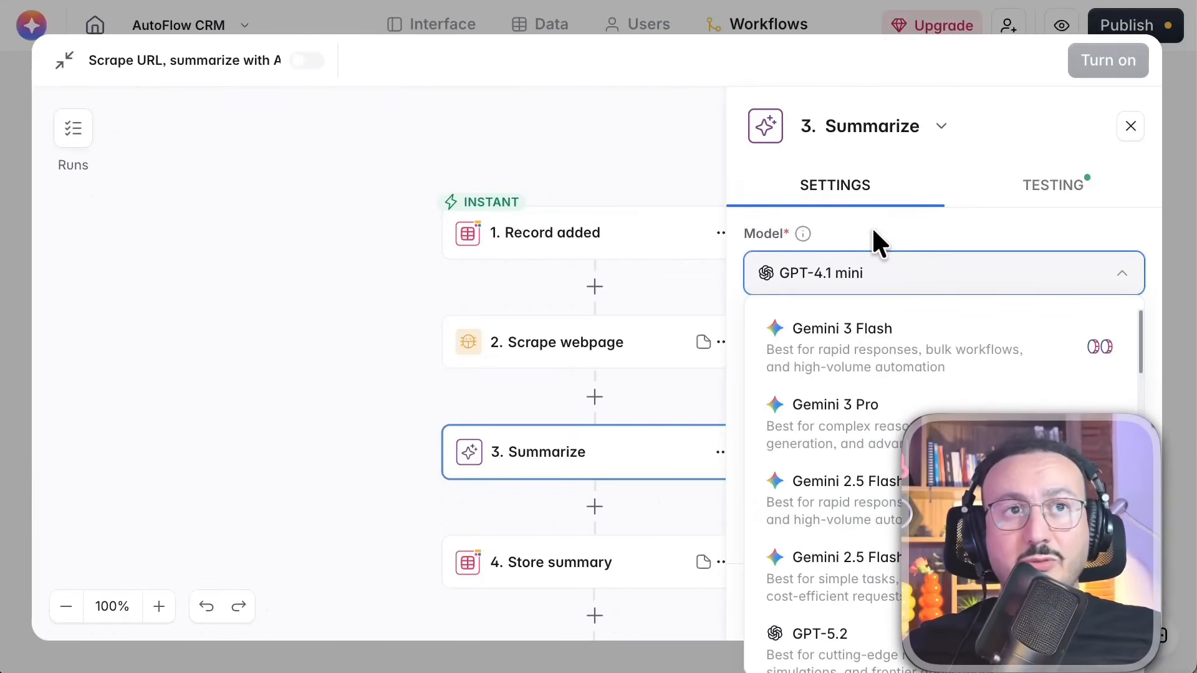
left_click(871, 227)
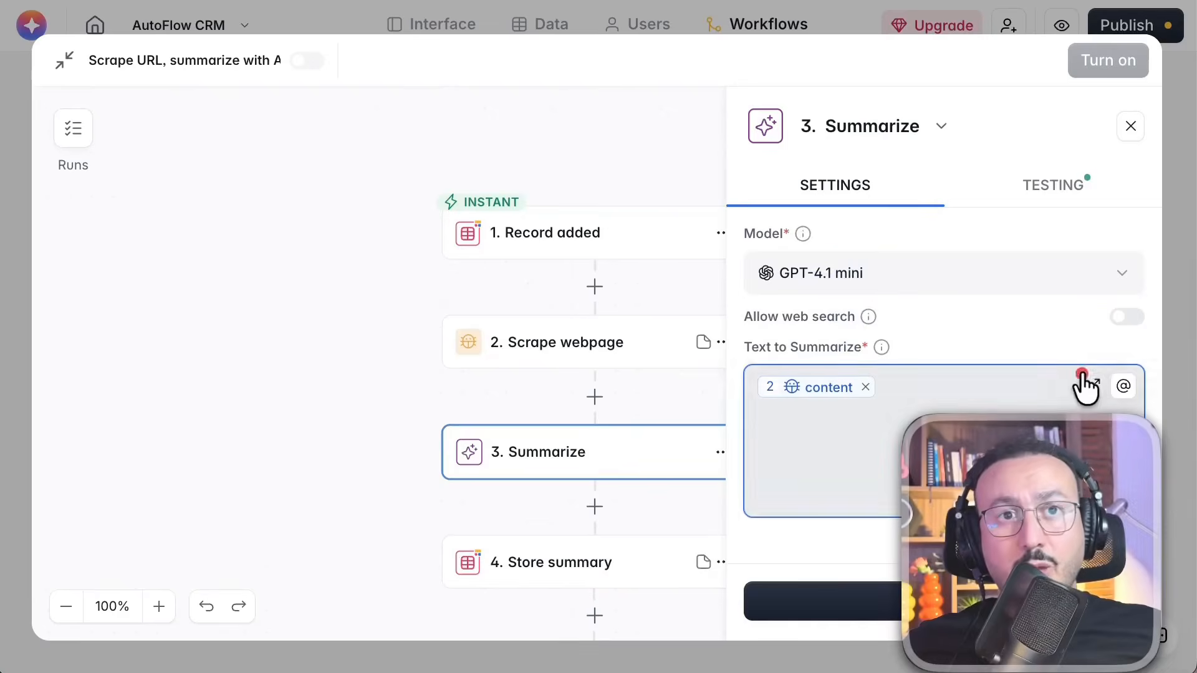
Expand the Summarize step's Text to Summarize editor to inspect the scraped content variable it uses
left_click(1093, 382)
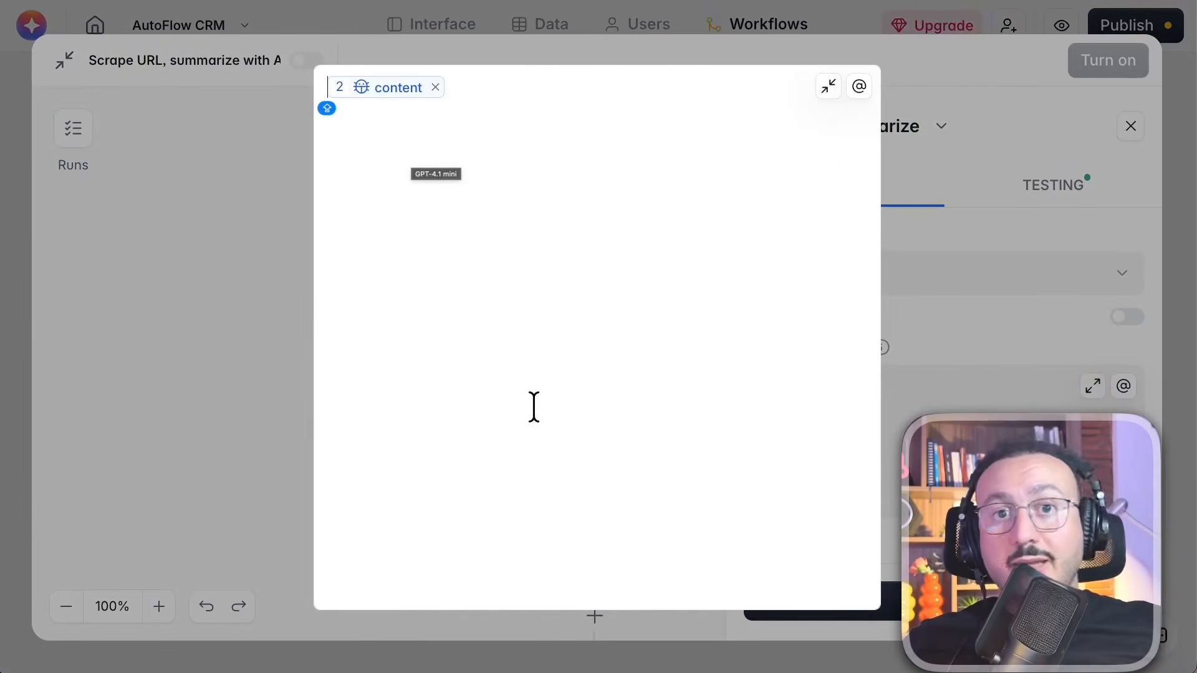
left_click(524, 385)
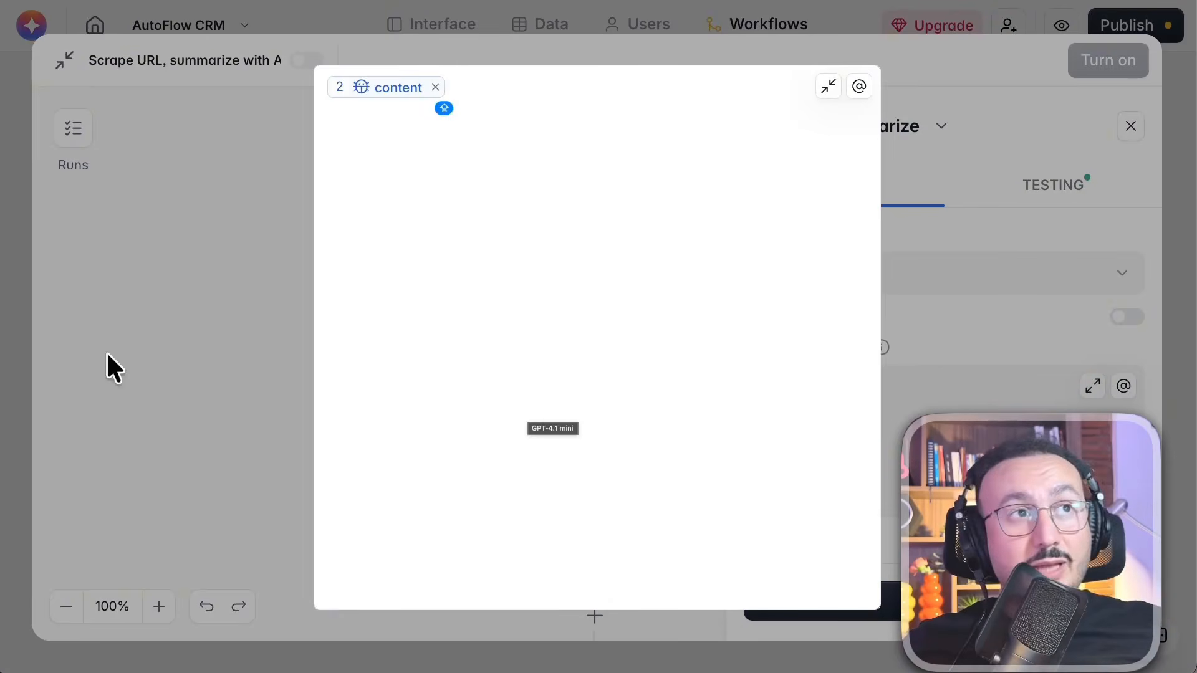
key("BackSpace")
key("BackSpace")
key("BackSpace")
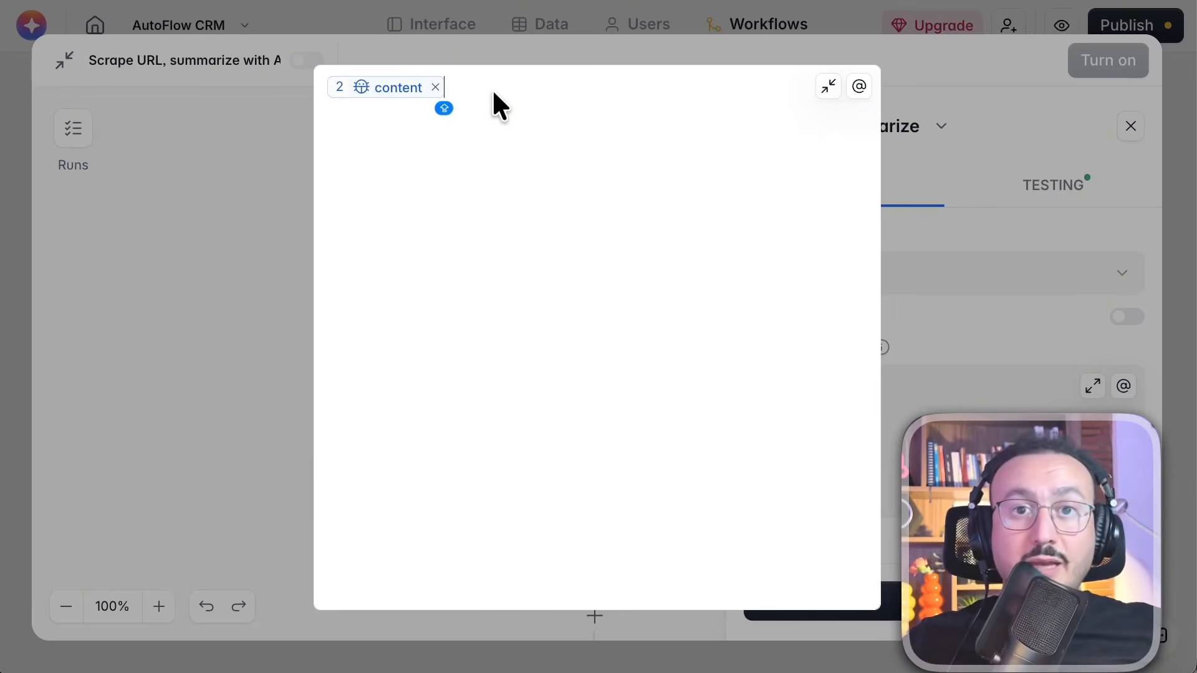
Collapse the expanded Text to Summarize editor and close the Summarize step's settings
left_click(1060, 98)
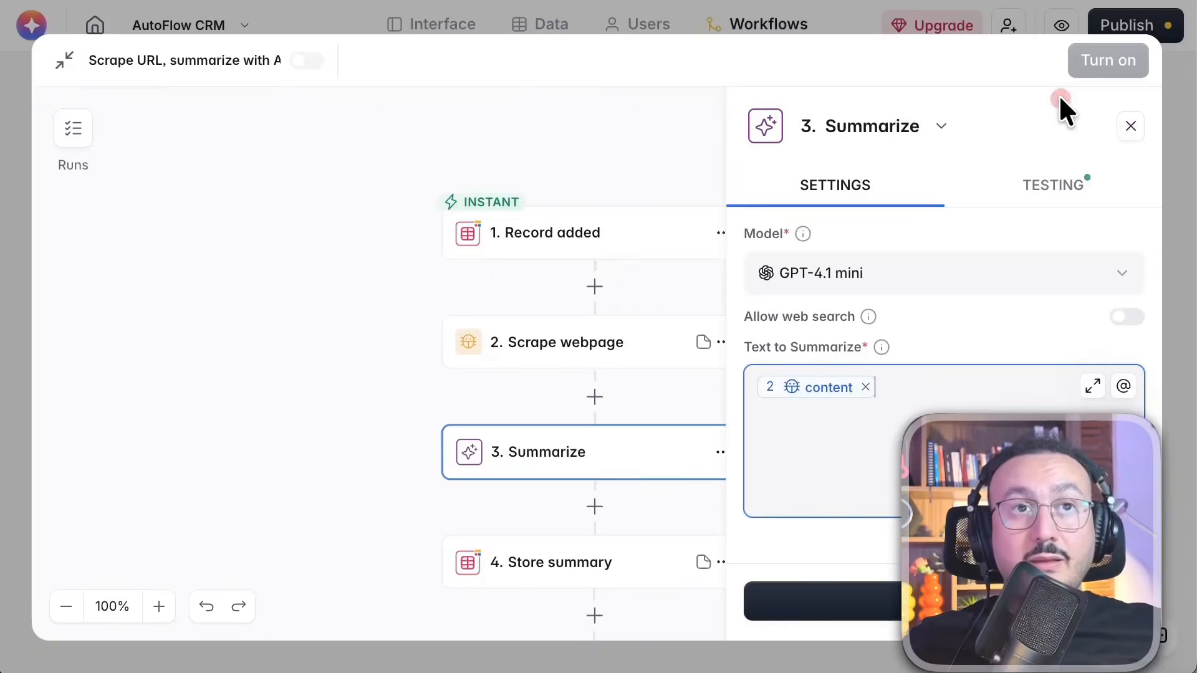
left_click(1068, 136)
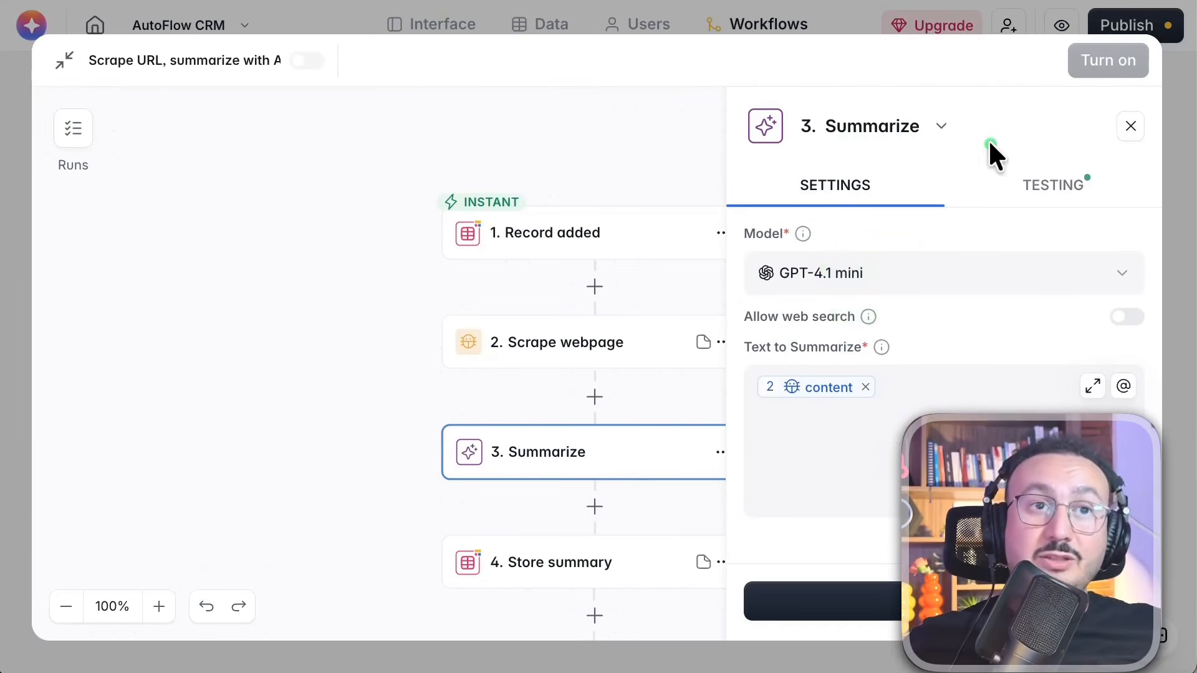
left_click(1130, 126)
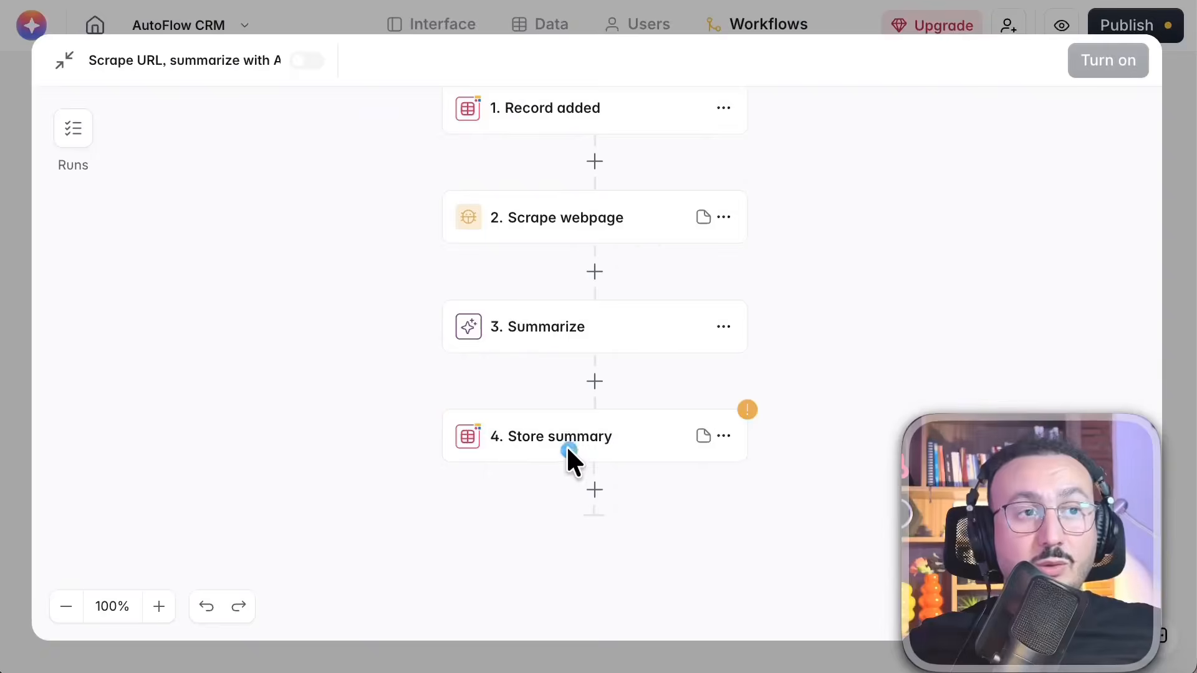
Open the Store summary step, examine its record-to-update and field settings, and close the workflow
left_click(566, 444)
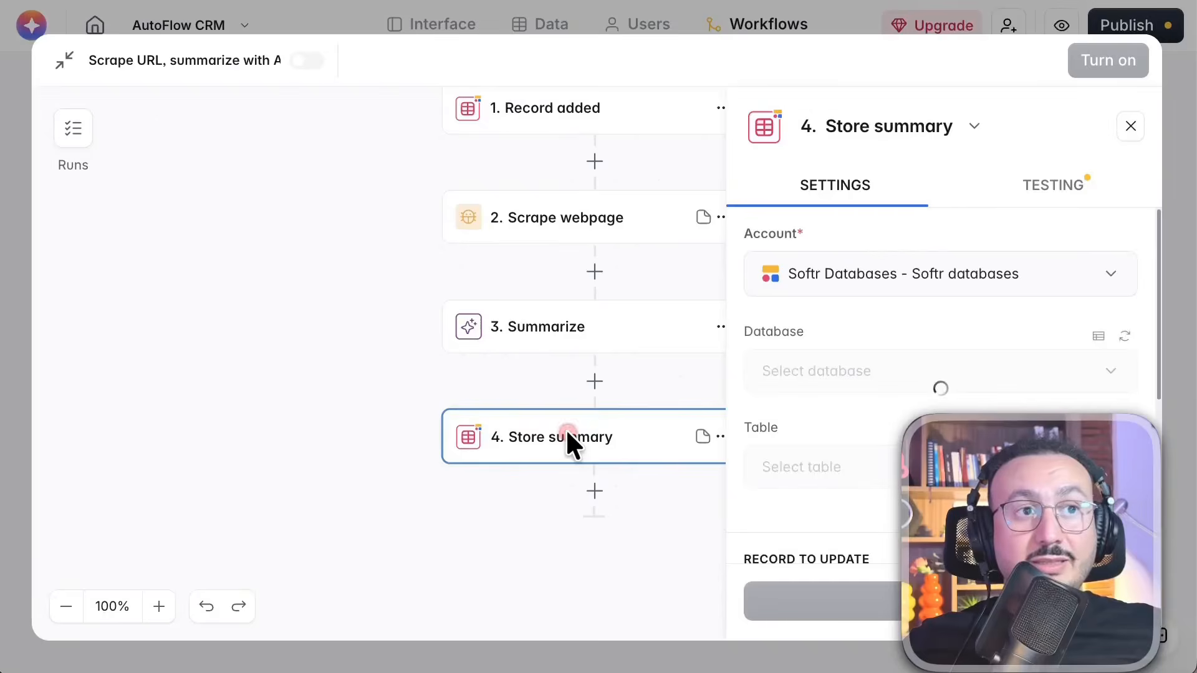
scroll(820, 285, "down", 5)
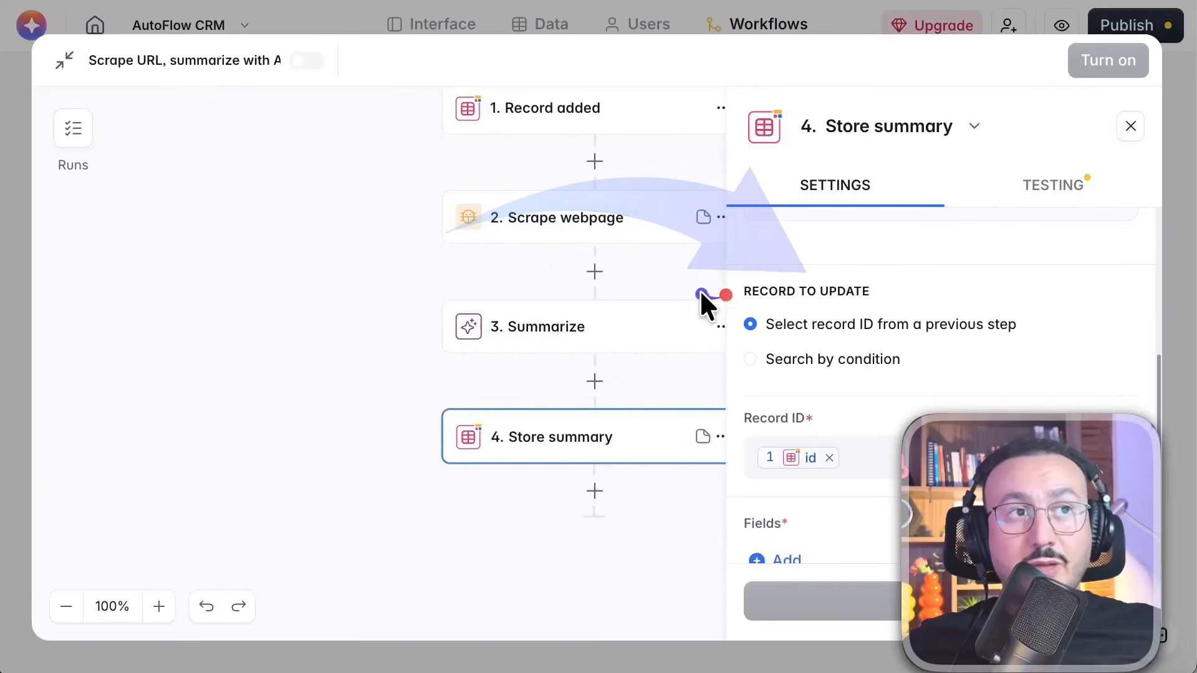
scroll(881, 289, "down", 2)
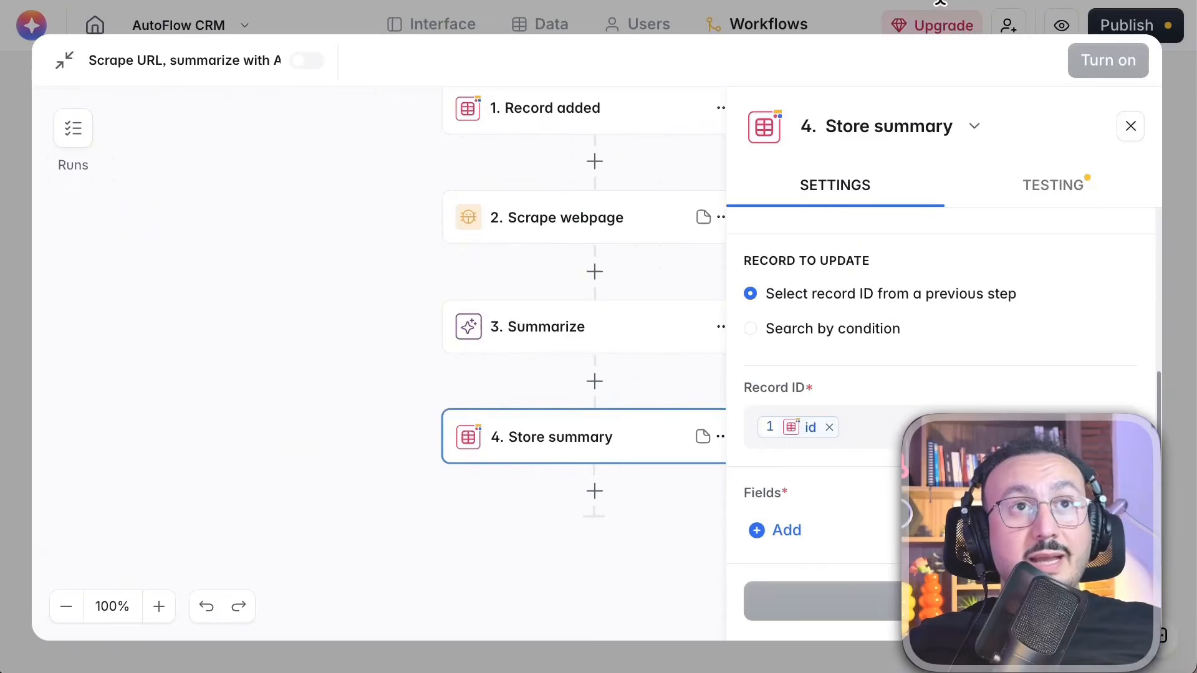
left_click(1020, 13)
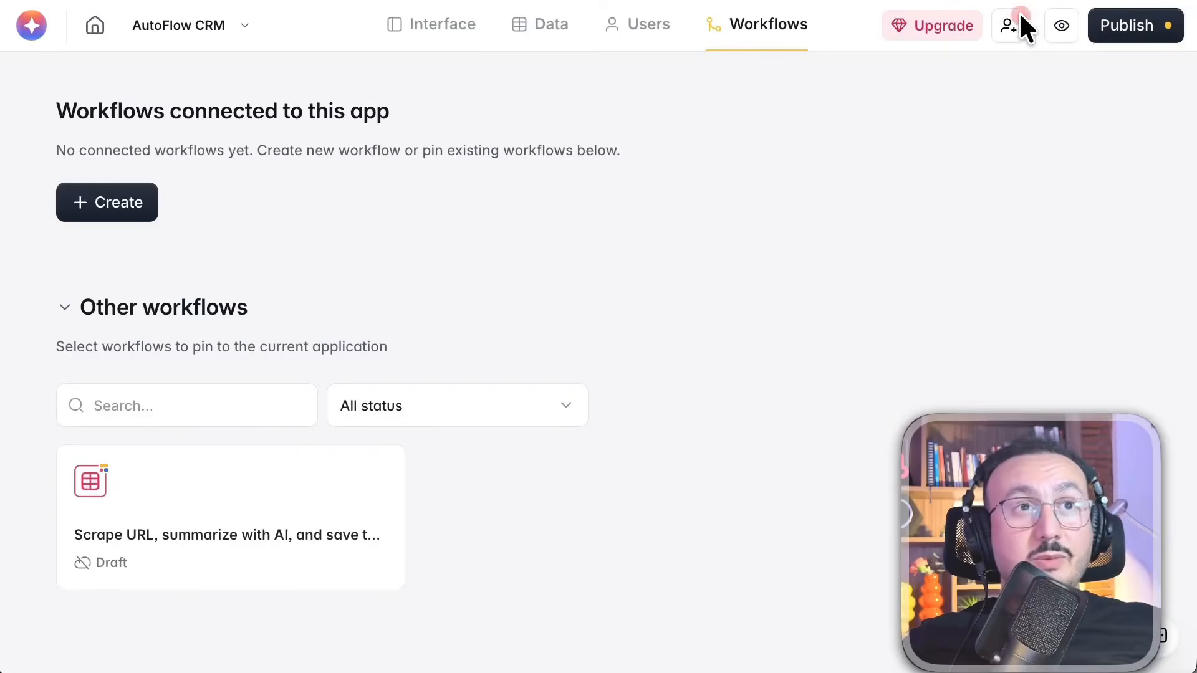
Open the Companies table in the AutoFlow CRM database and start adding a field after Activity Logs
left_click(553, 27)
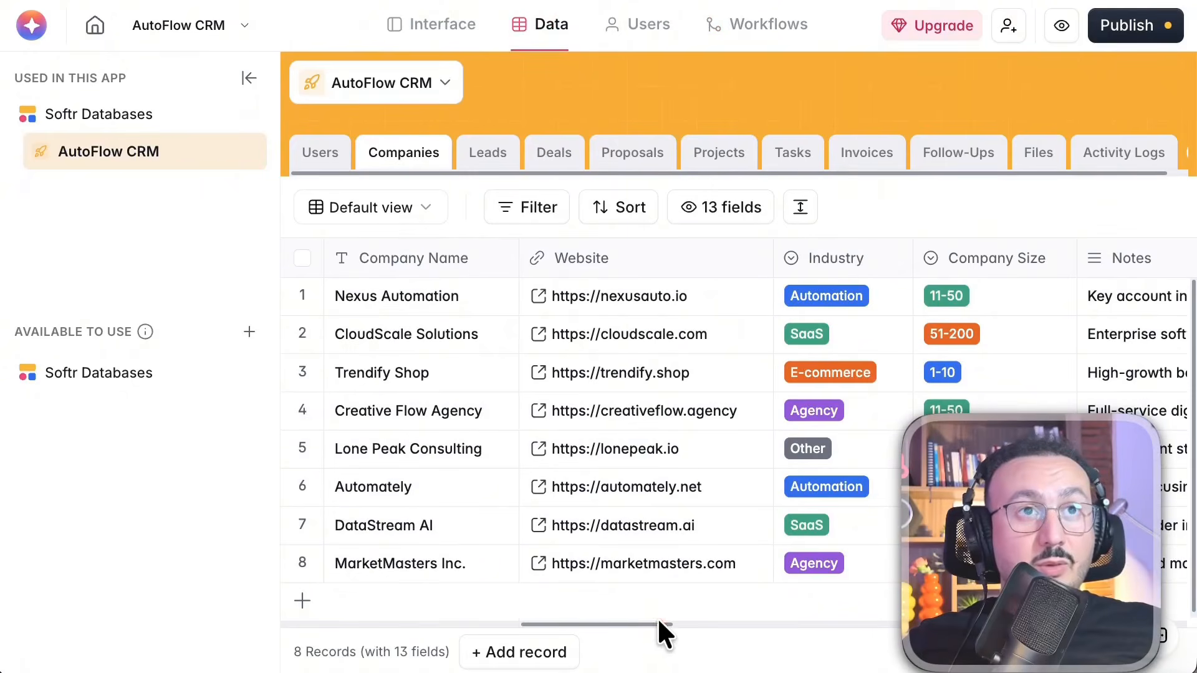
scroll(848, 399, "right", 5)
scroll(935, 283, "right", 15)
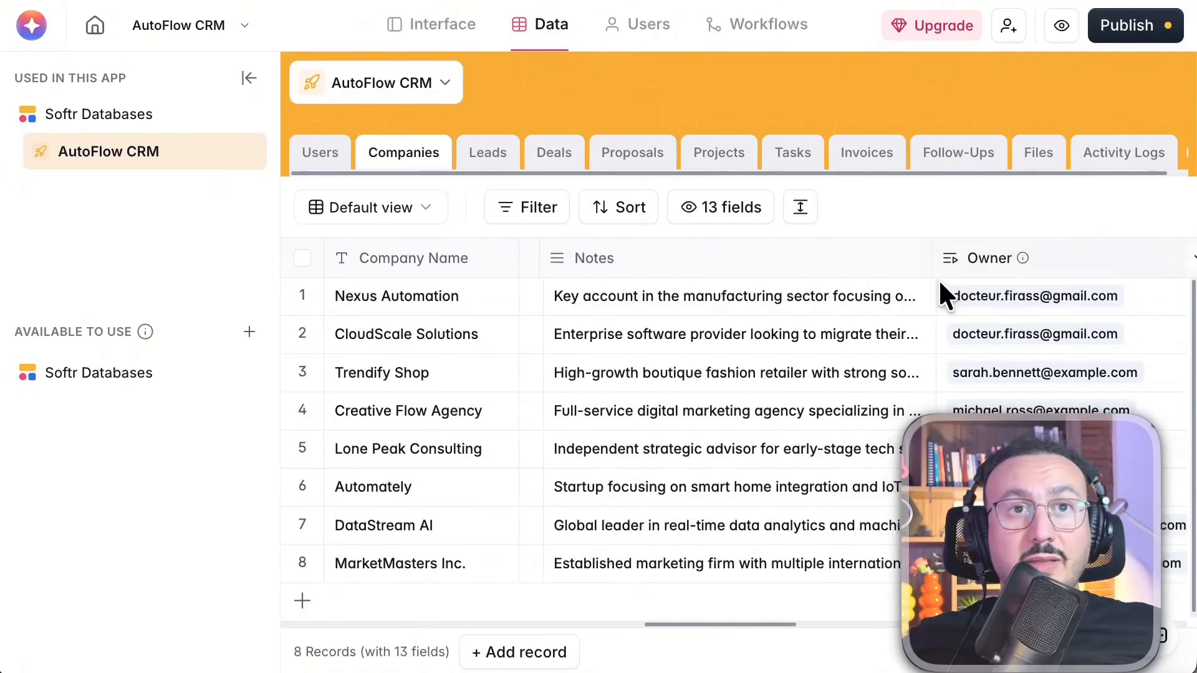
scroll(918, 298, "right", 10)
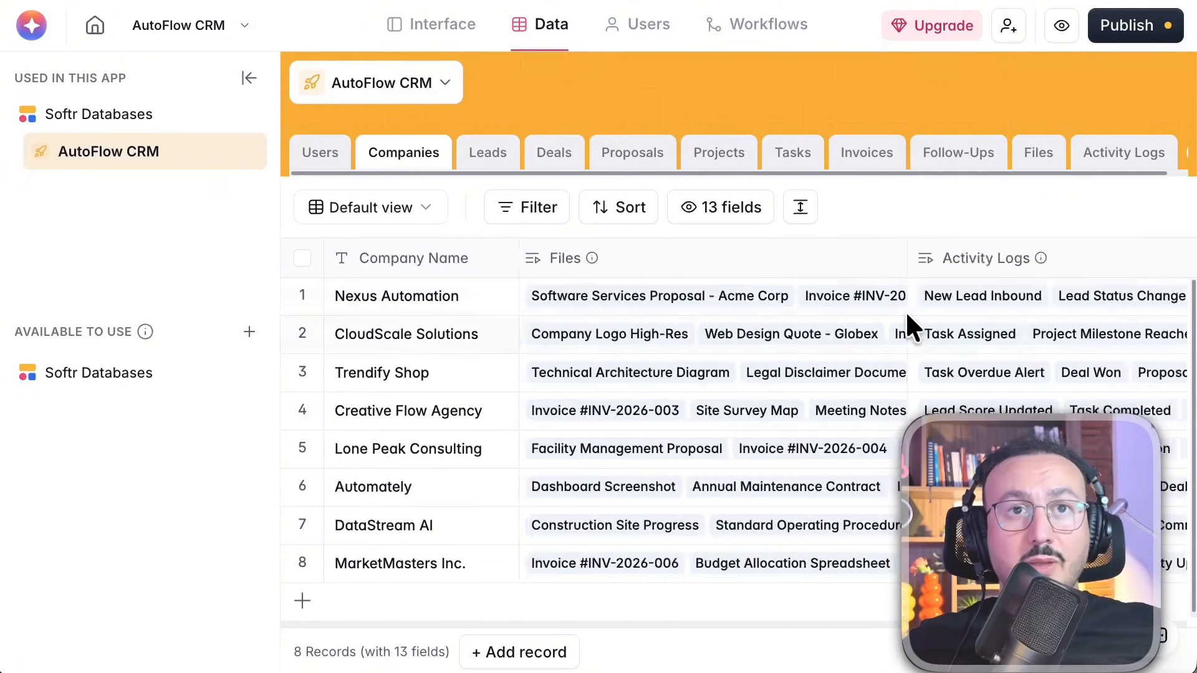
left_click(1128, 262)
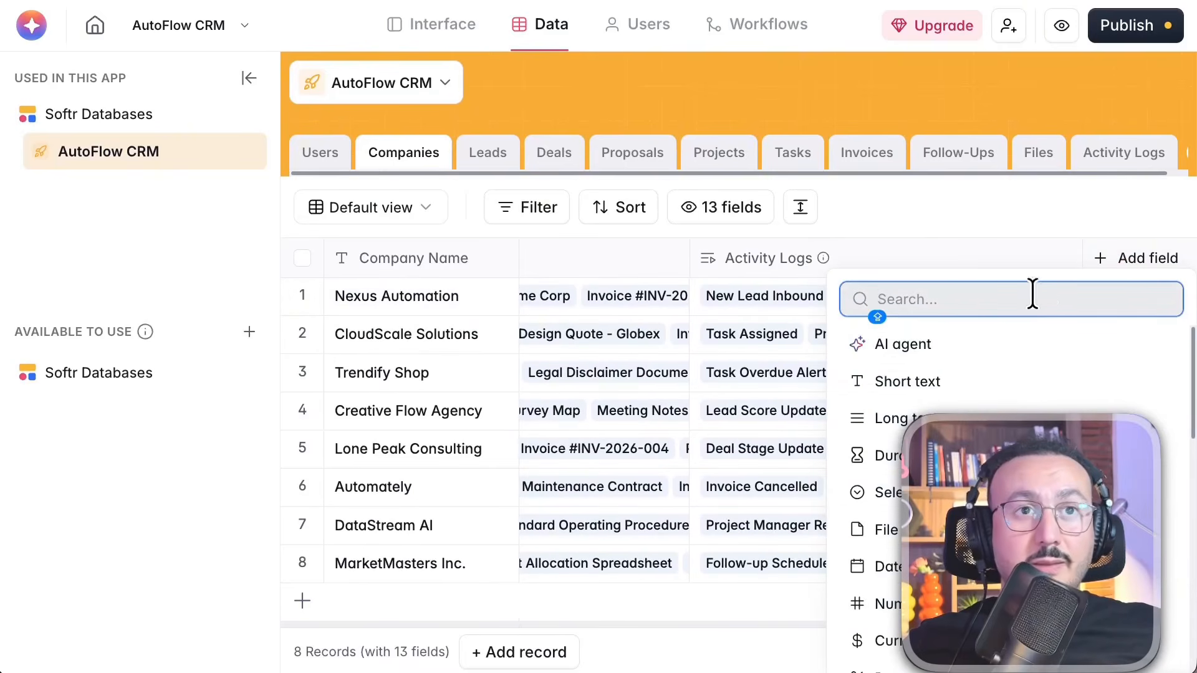
left_click(896, 304)
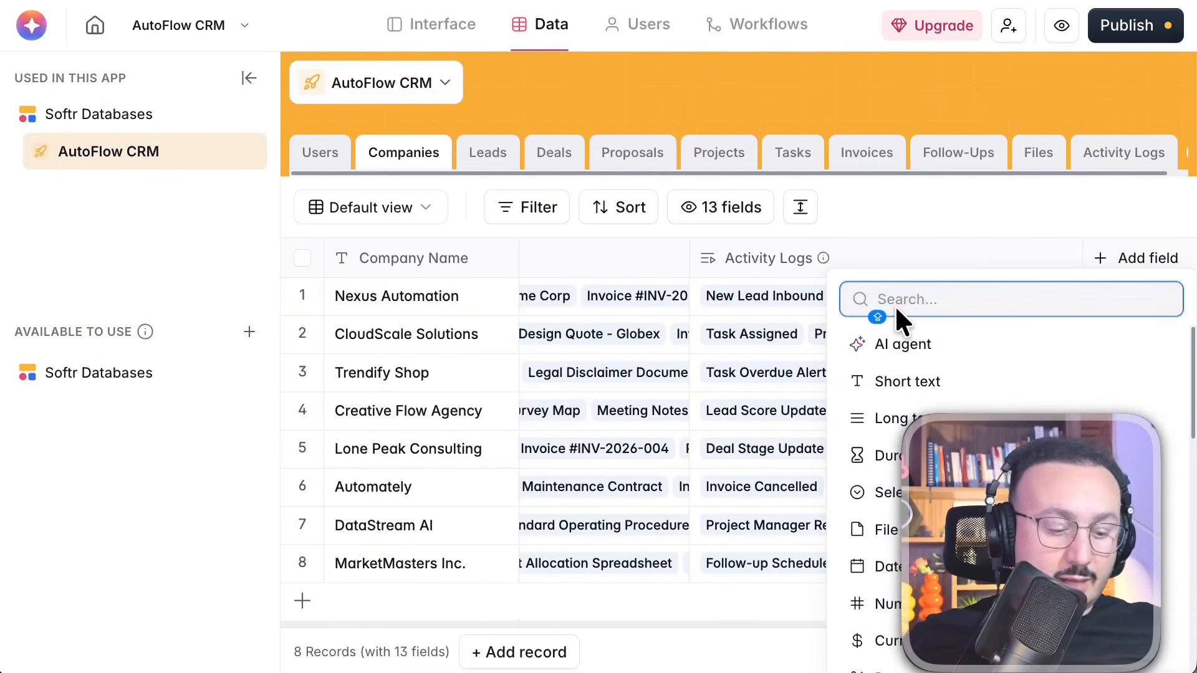
type("SUM")
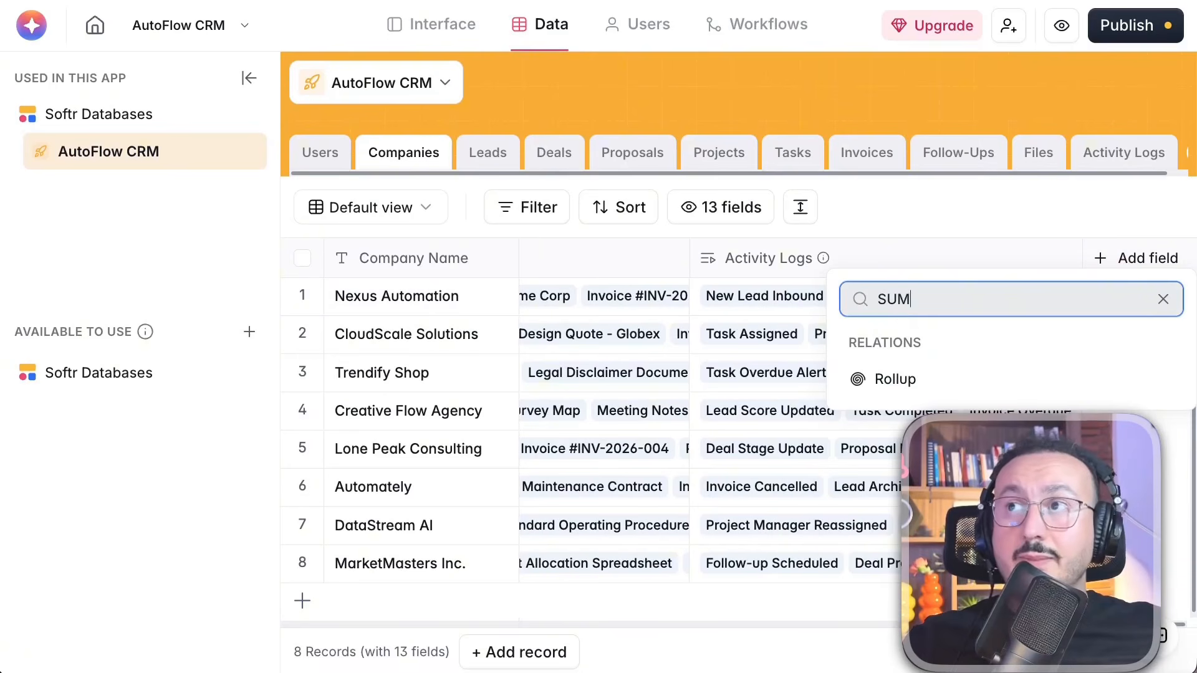
type("MARY")
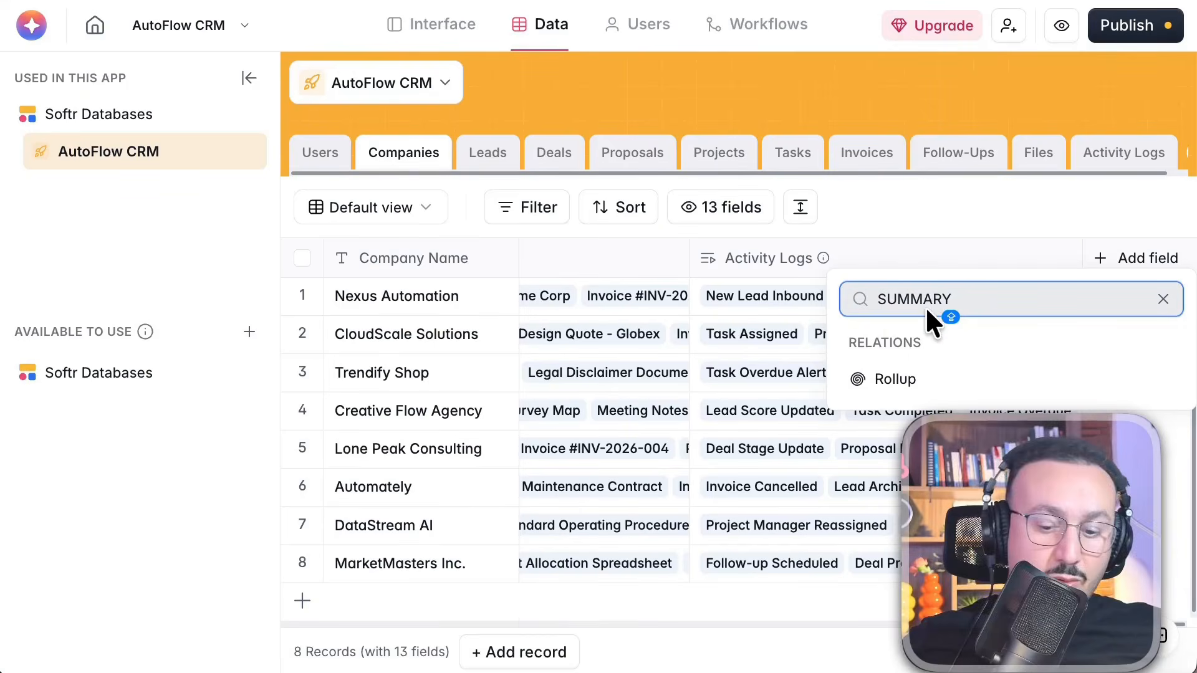
key("ctrl+a")
key("BackSpace")
Create a Long text field named SUMMARY in the Companies table and save it
scroll(1072, 508, "down", 1)
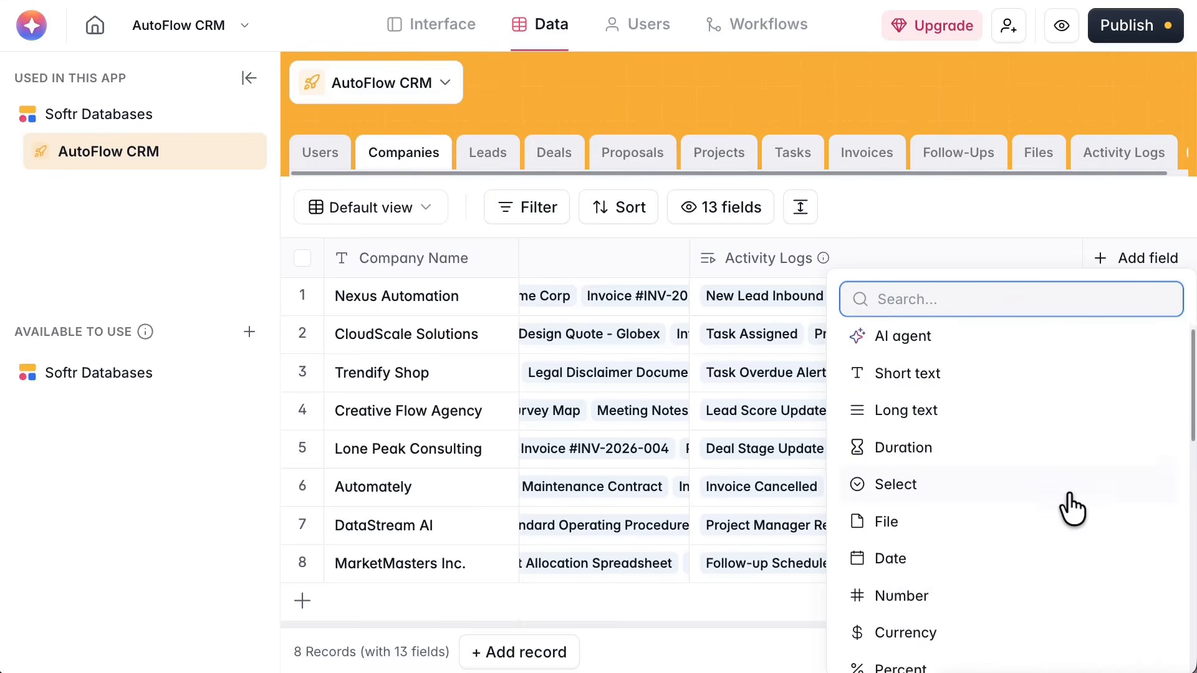
scroll(1072, 508, "up", 1)
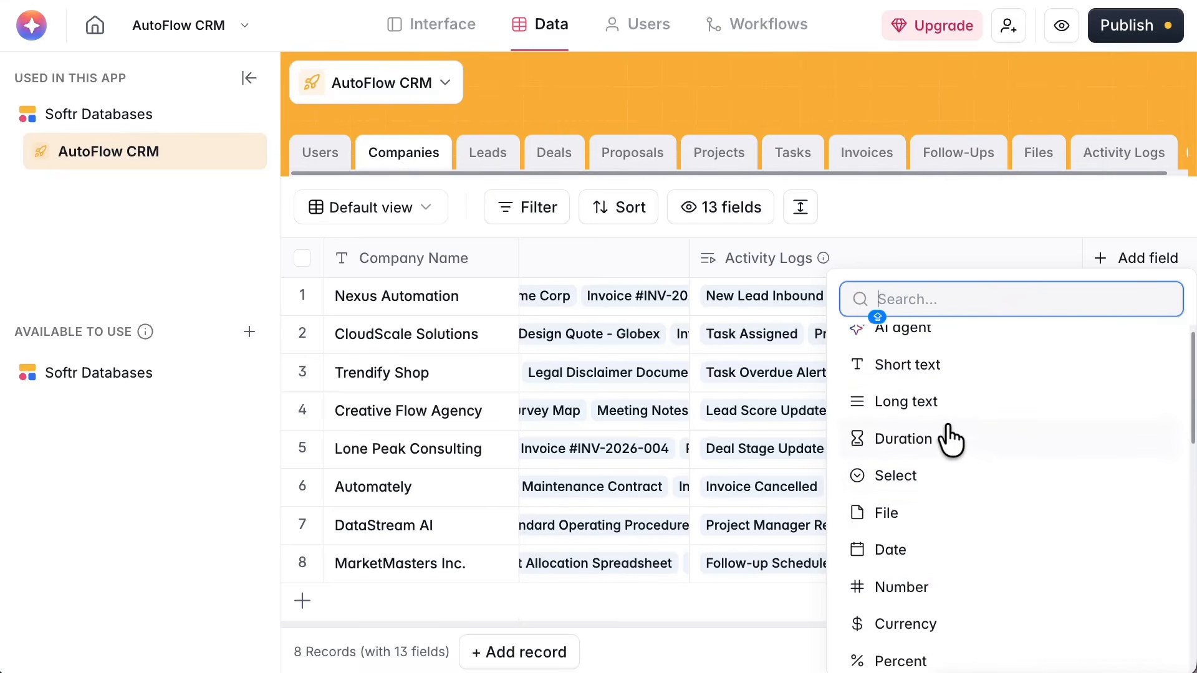
left_click(896, 406)
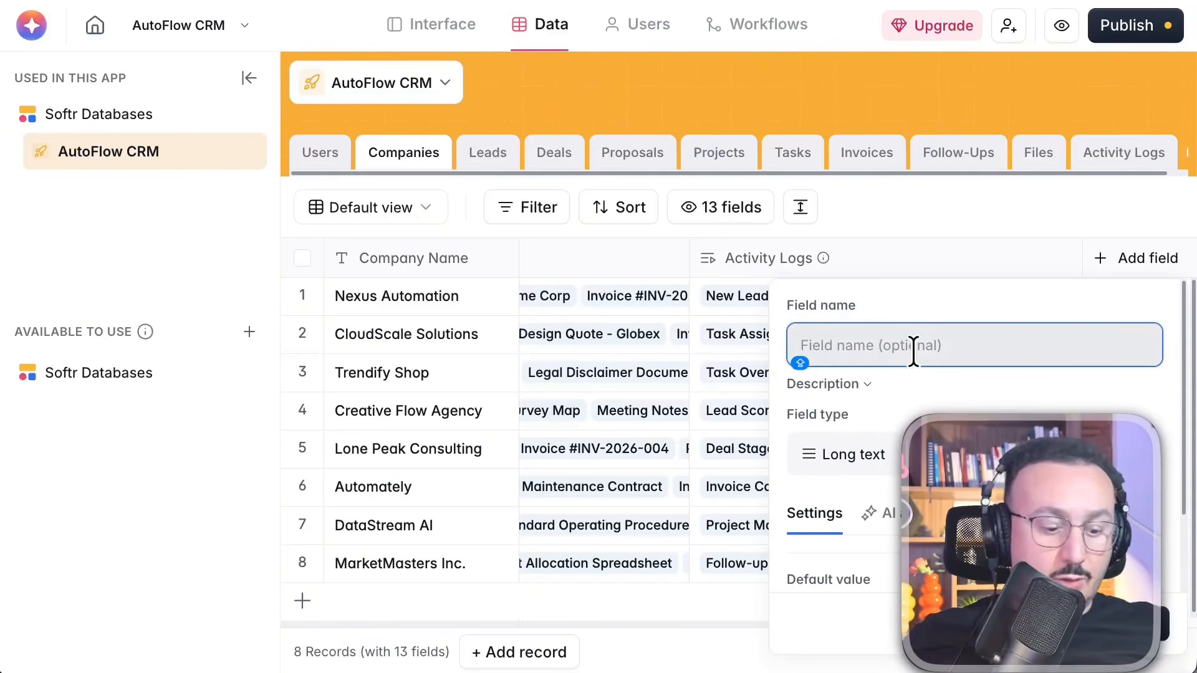
type("SUMMARY")
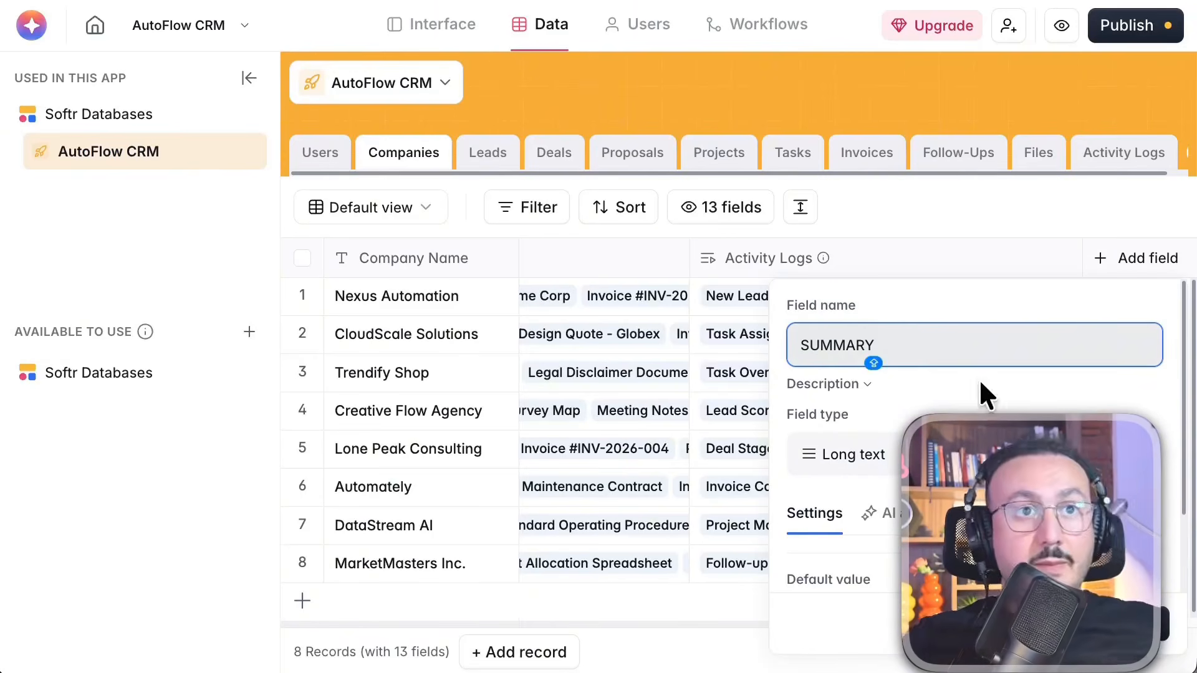
scroll(1025, 521, "down", 3)
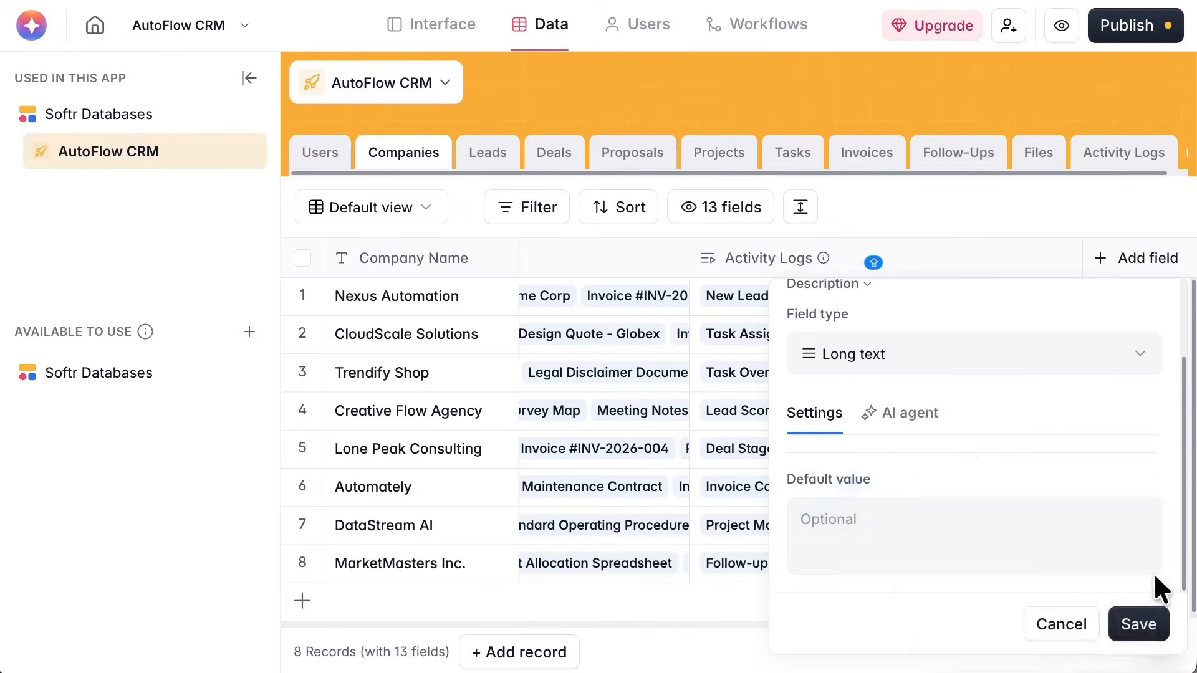
left_click(1140, 623)
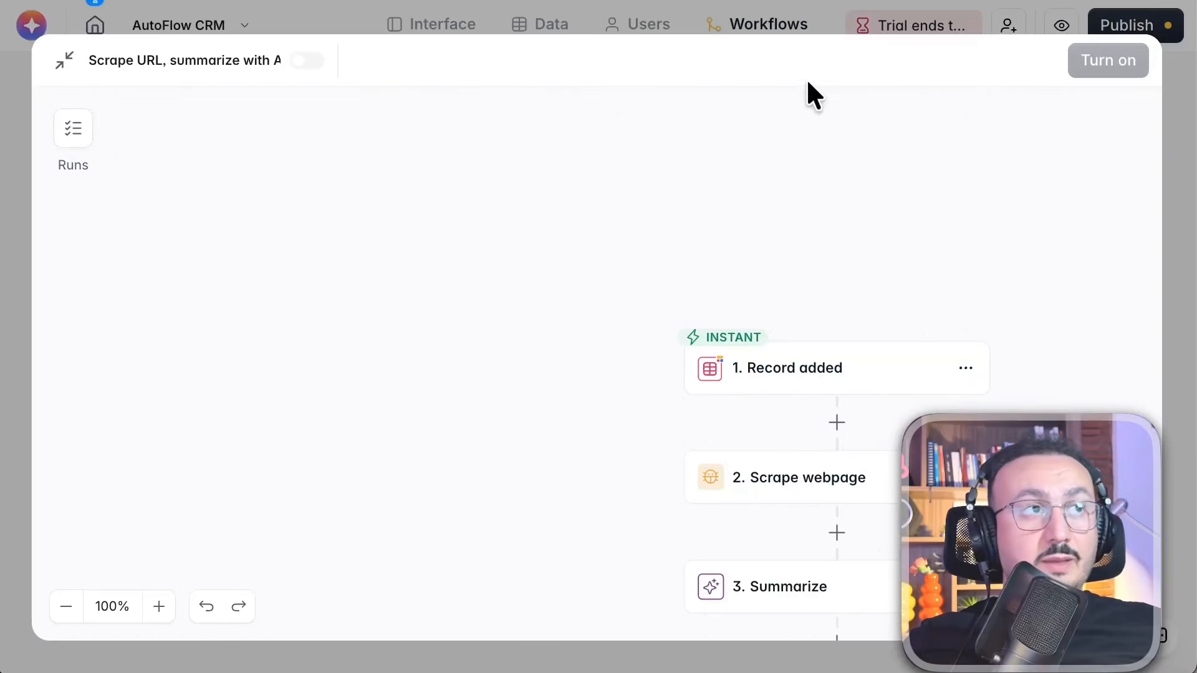
scroll(836, 398, "down", 4)
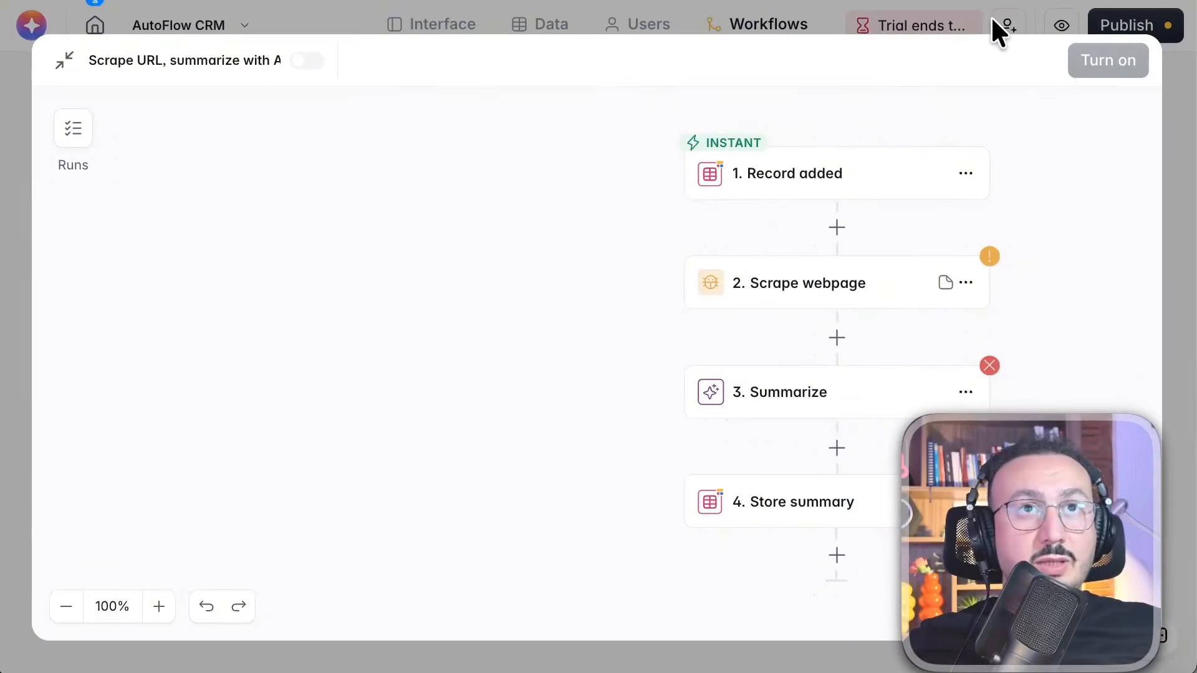
left_click(993, 20)
left_click(269, 515)
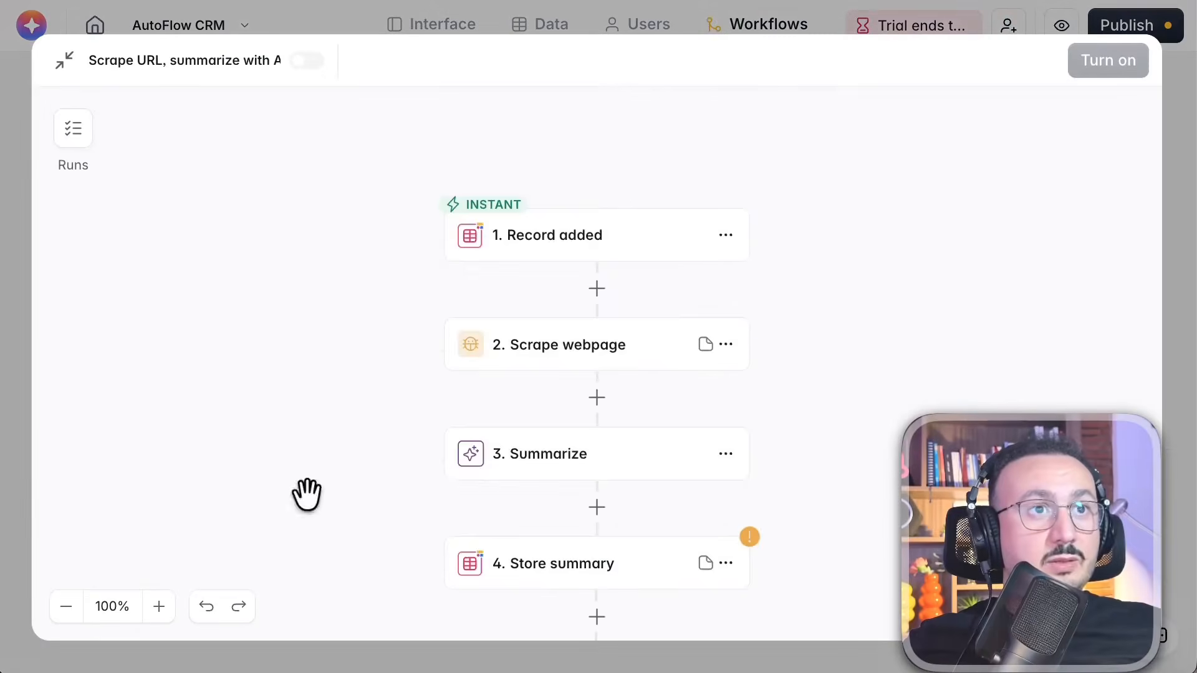
scroll(875, 353, "down", 3)
left_click(535, 432)
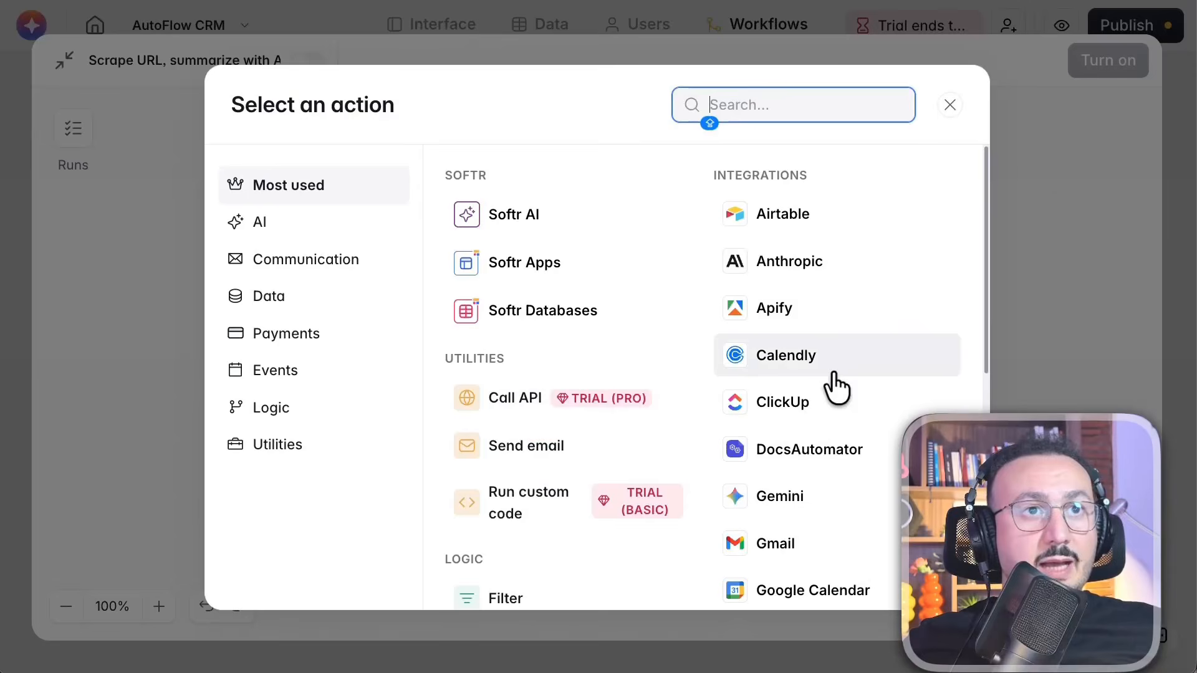
left_click(948, 105)
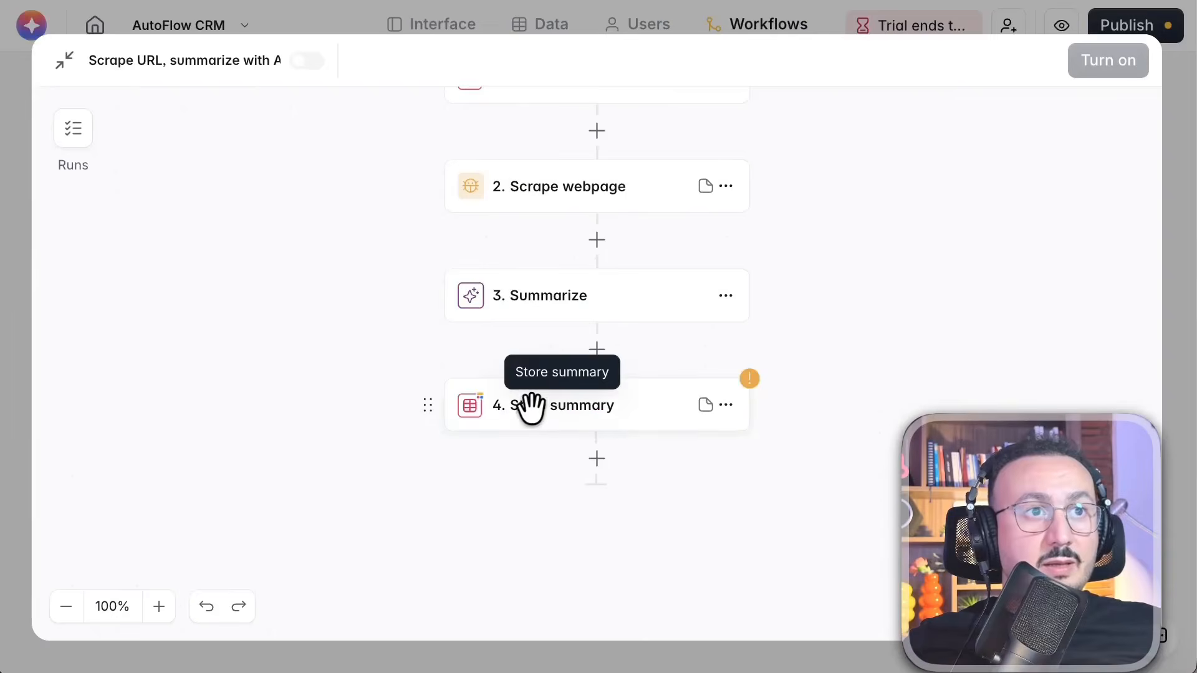
Open the Store summary step and add the SUMMARY field to the fields it updates
left_click(532, 406)
scroll(985, 493, "down", 5)
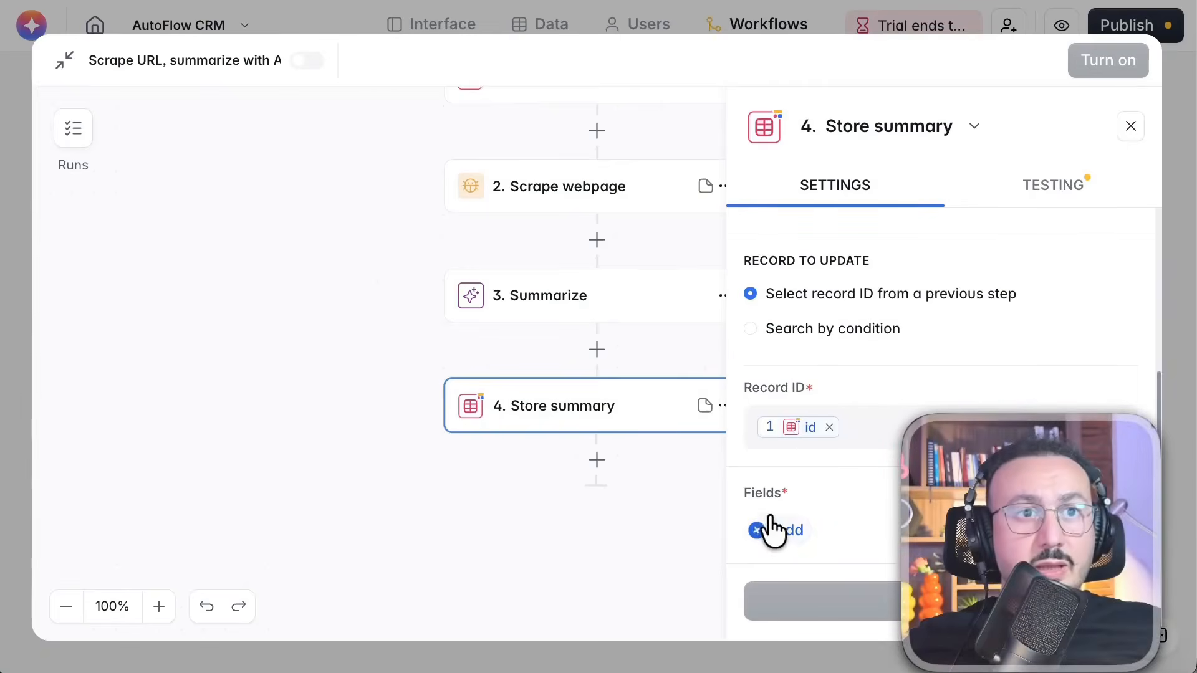
left_click(776, 529)
scroll(542, 377, "down", 2)
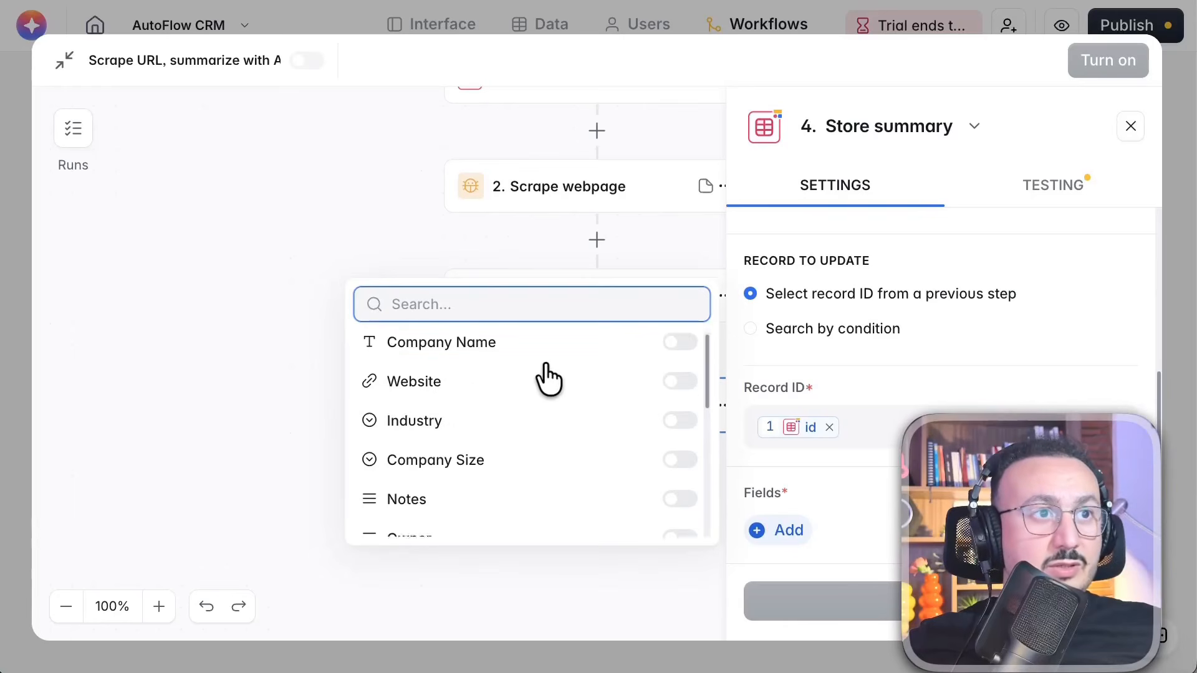
scroll(541, 428, "down", 5)
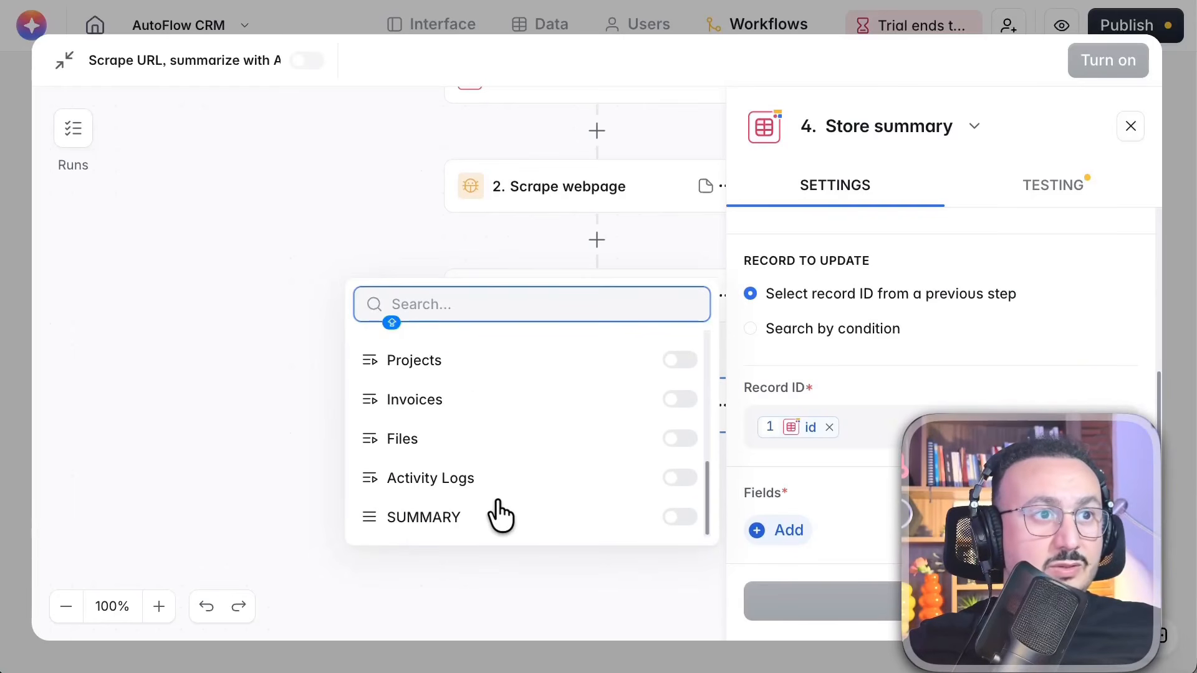
left_click(399, 516)
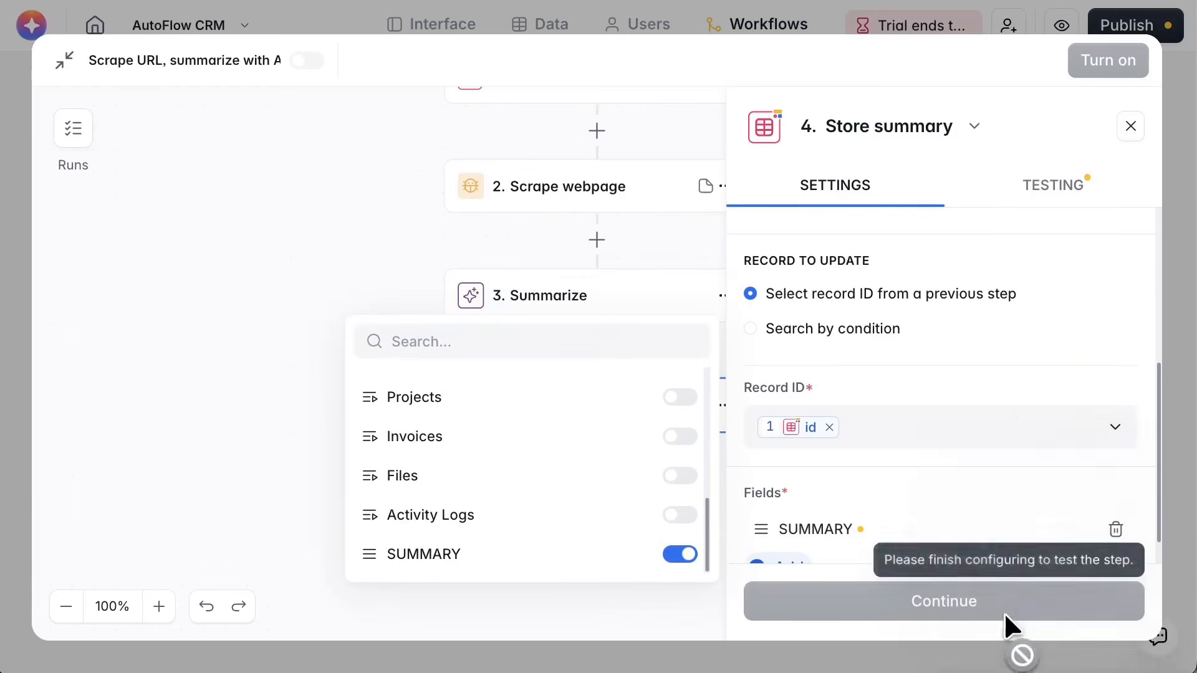
Review the Store summary step's account, database, table and selectable fields, and close the step
scroll(960, 464, "down", 1)
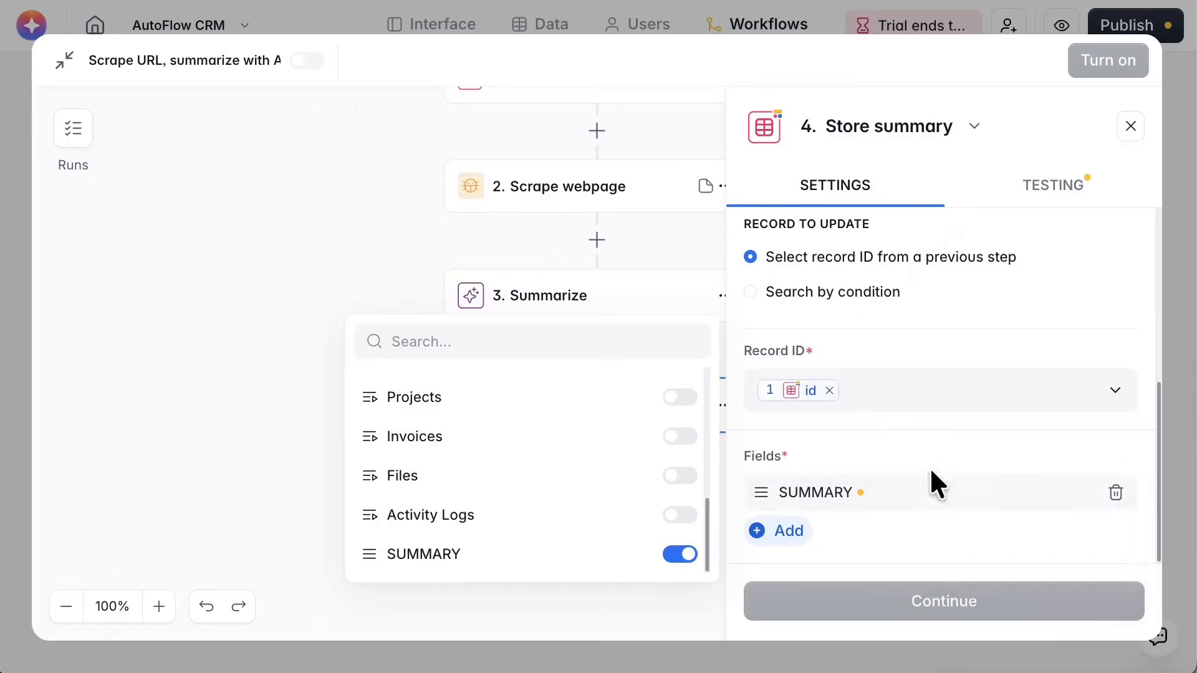
scroll(916, 411, "up", 4)
scroll(922, 379, "up", 2)
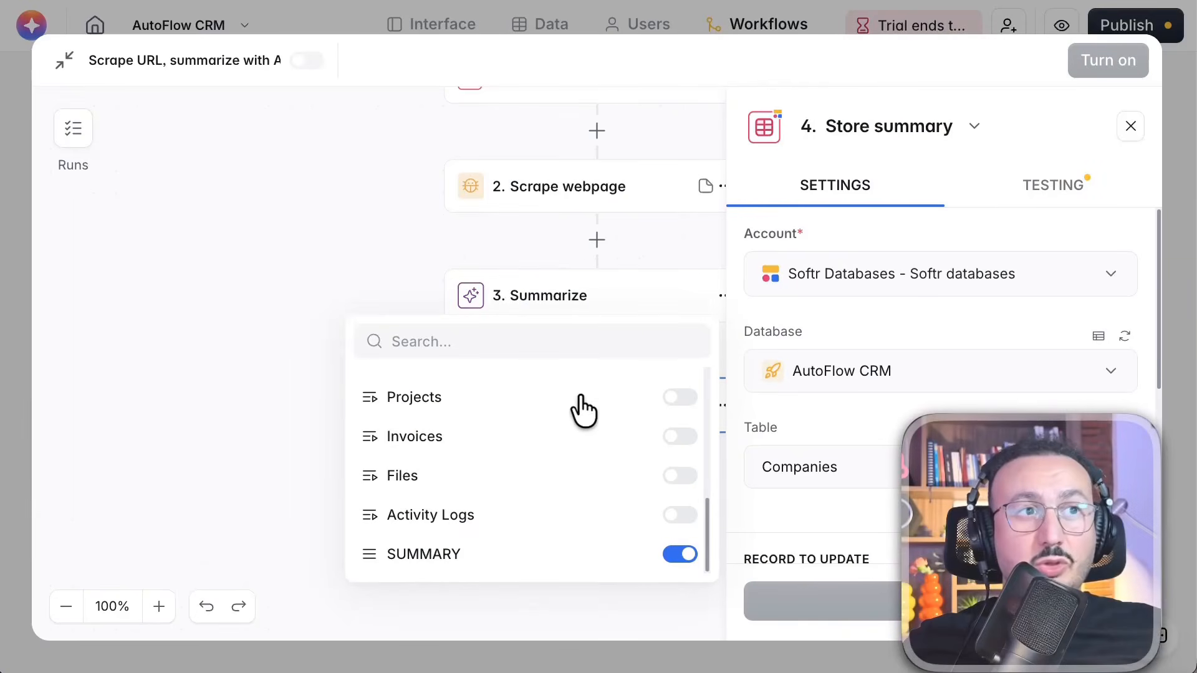
scroll(583, 408, "up", 6)
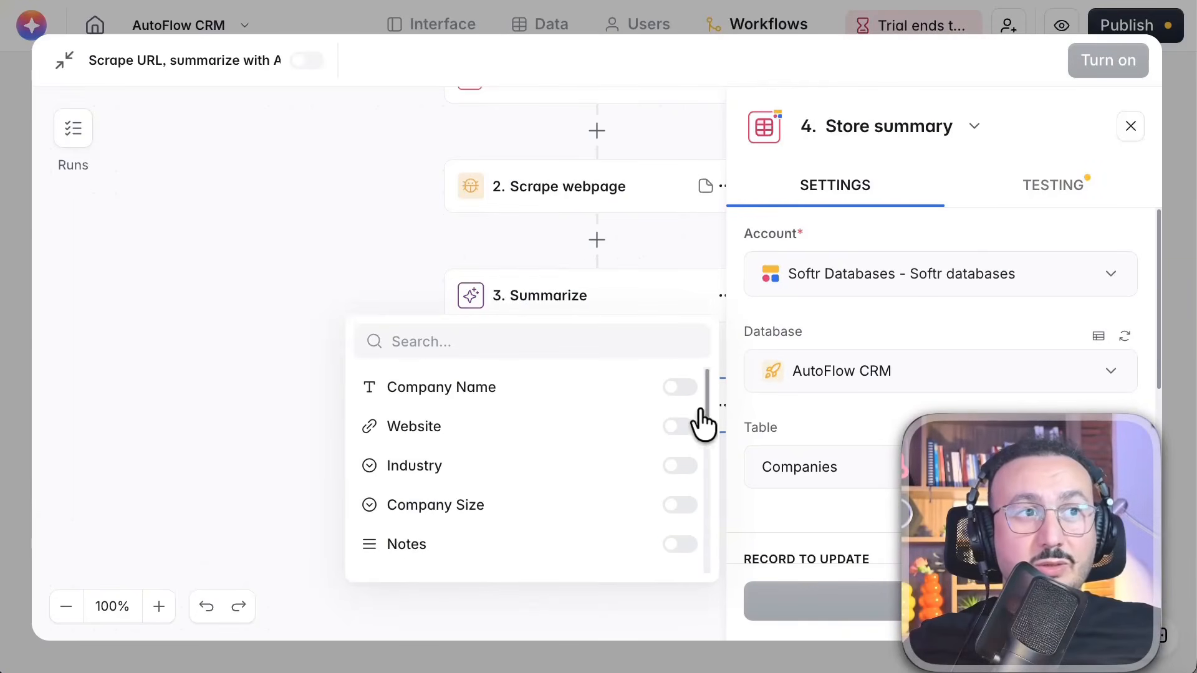
left_click(334, 249)
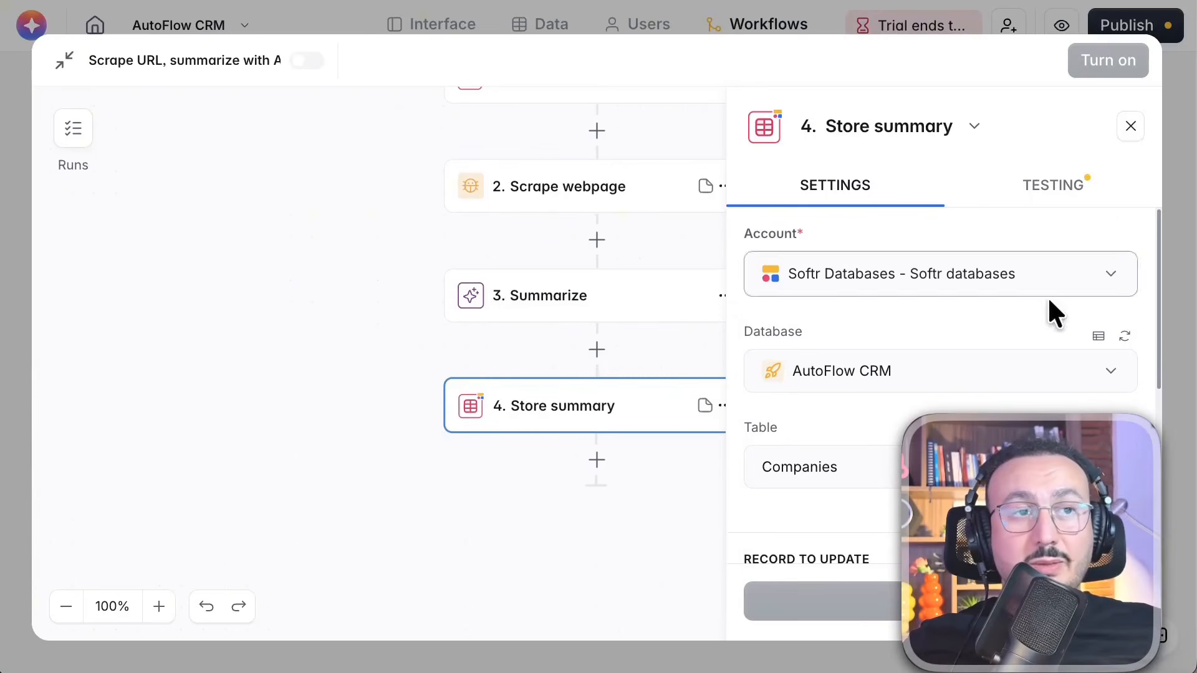
left_click(1131, 128)
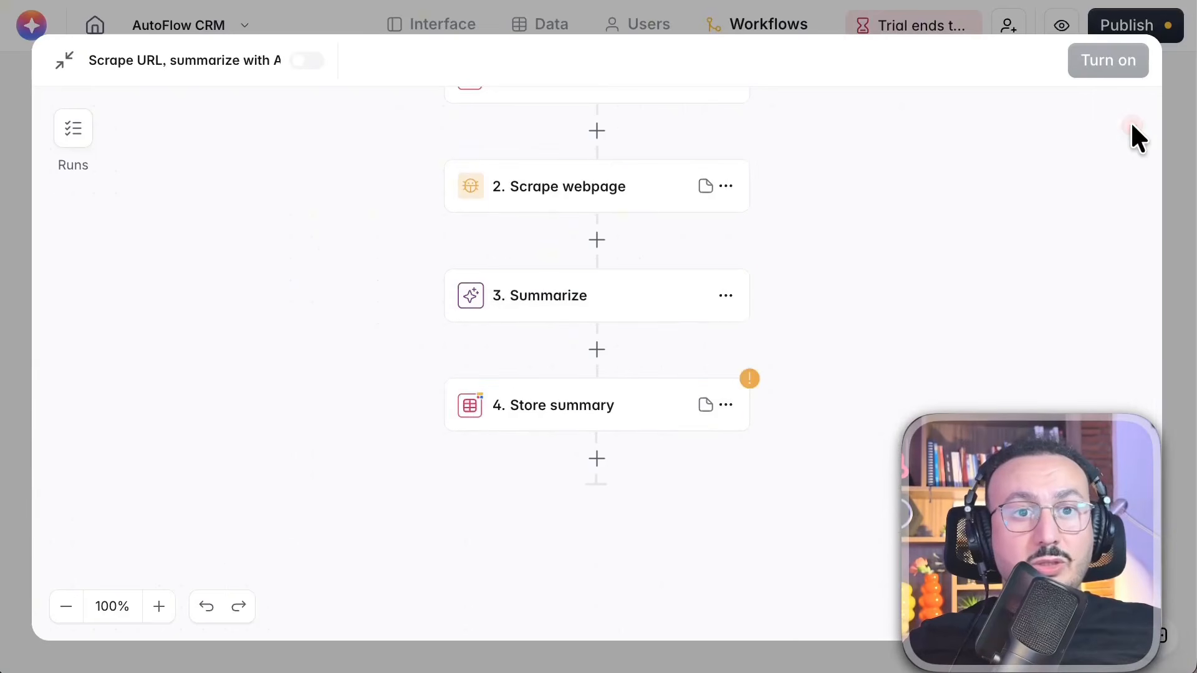
Browse the actions available for a new step after Store summary by category, from AI to Utilities, without adding one
left_click(596, 460)
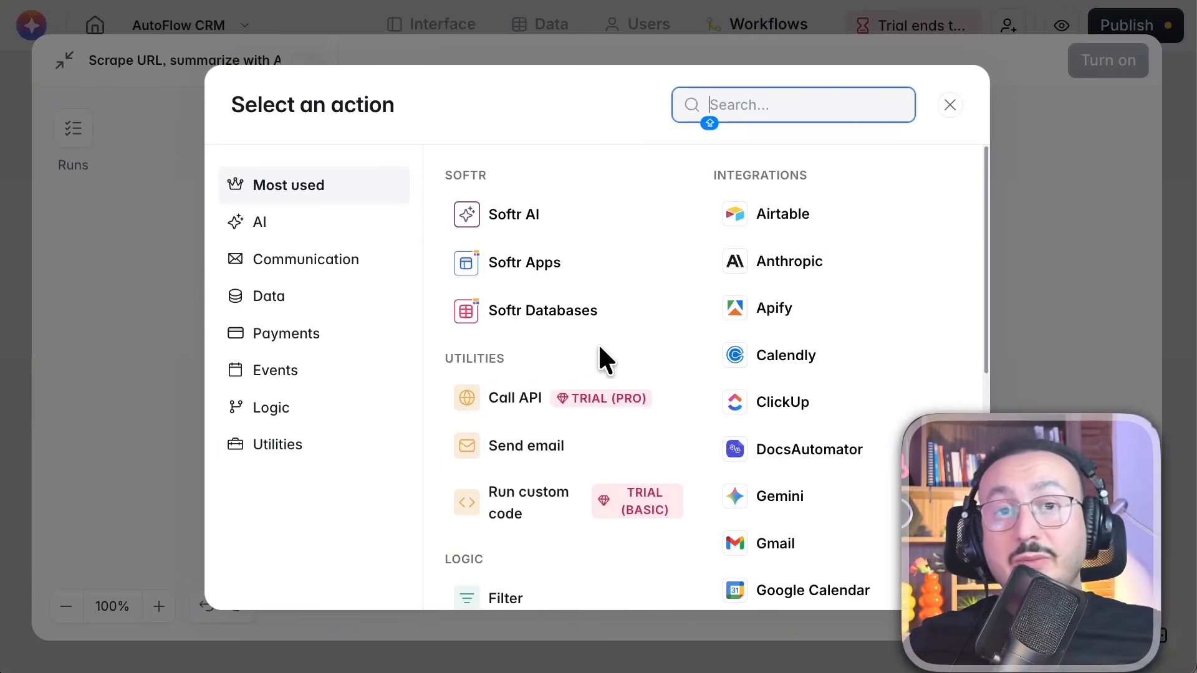
scroll(595, 349, "down", 2)
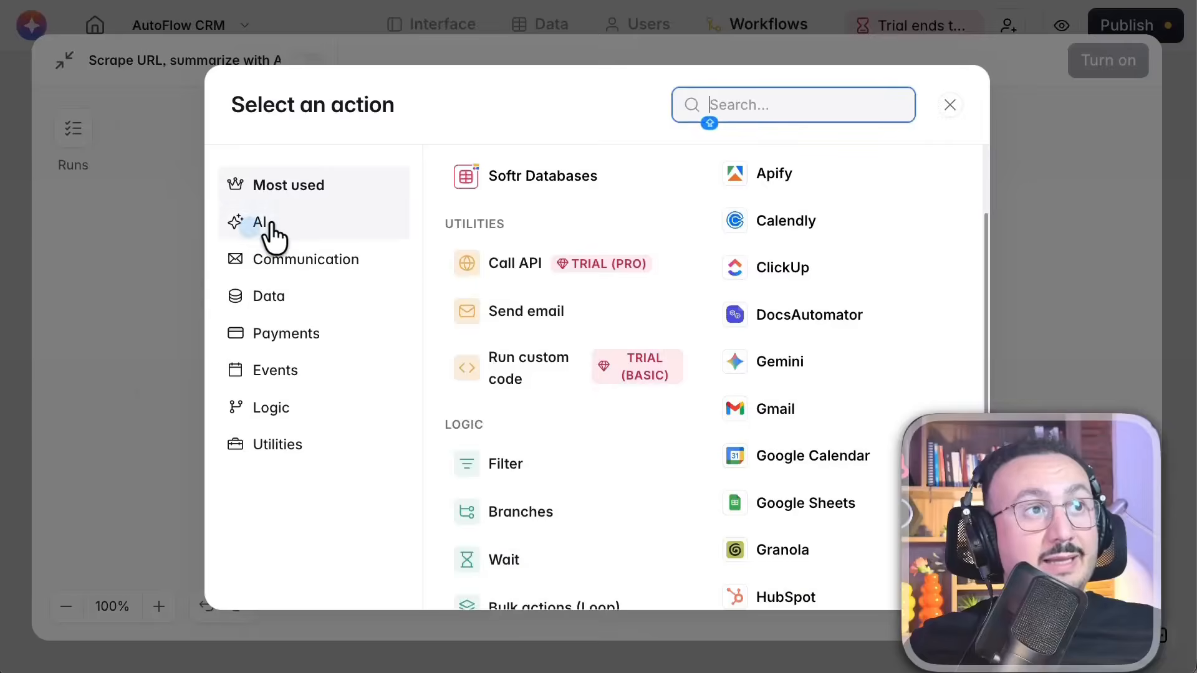
left_click(267, 222)
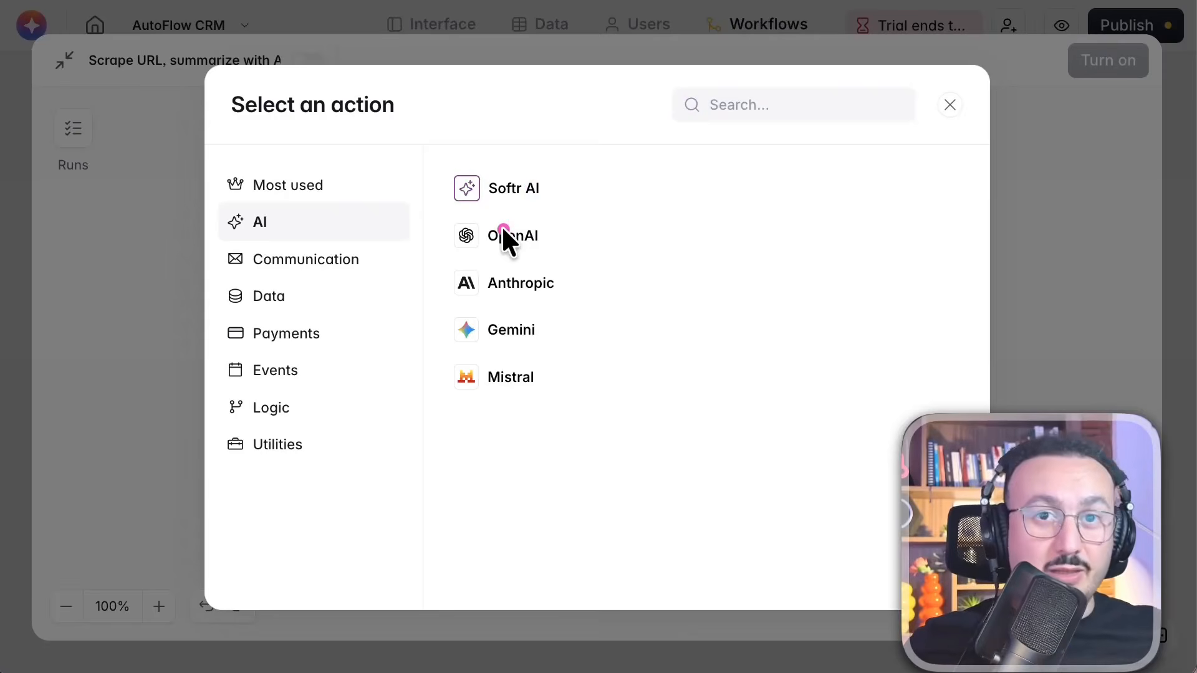
left_click(307, 260)
left_click(301, 298)
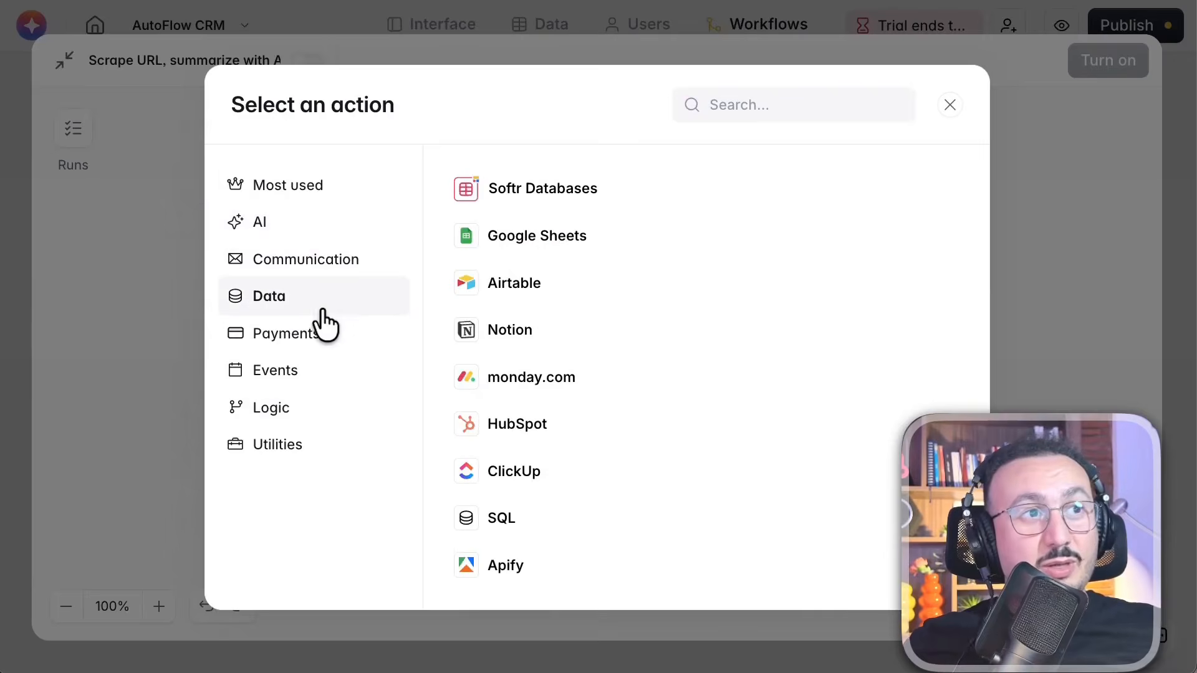
left_click(316, 368)
left_click(349, 328)
left_click(331, 378)
left_click(328, 402)
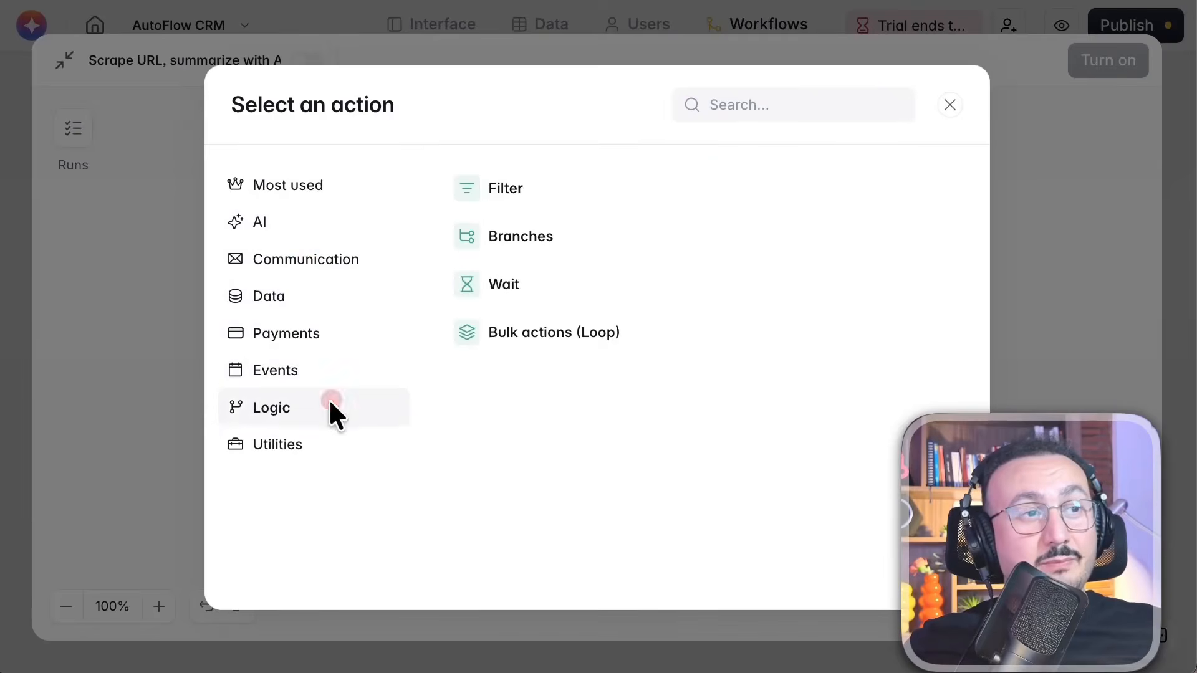
left_click(320, 441)
left_click(948, 105)
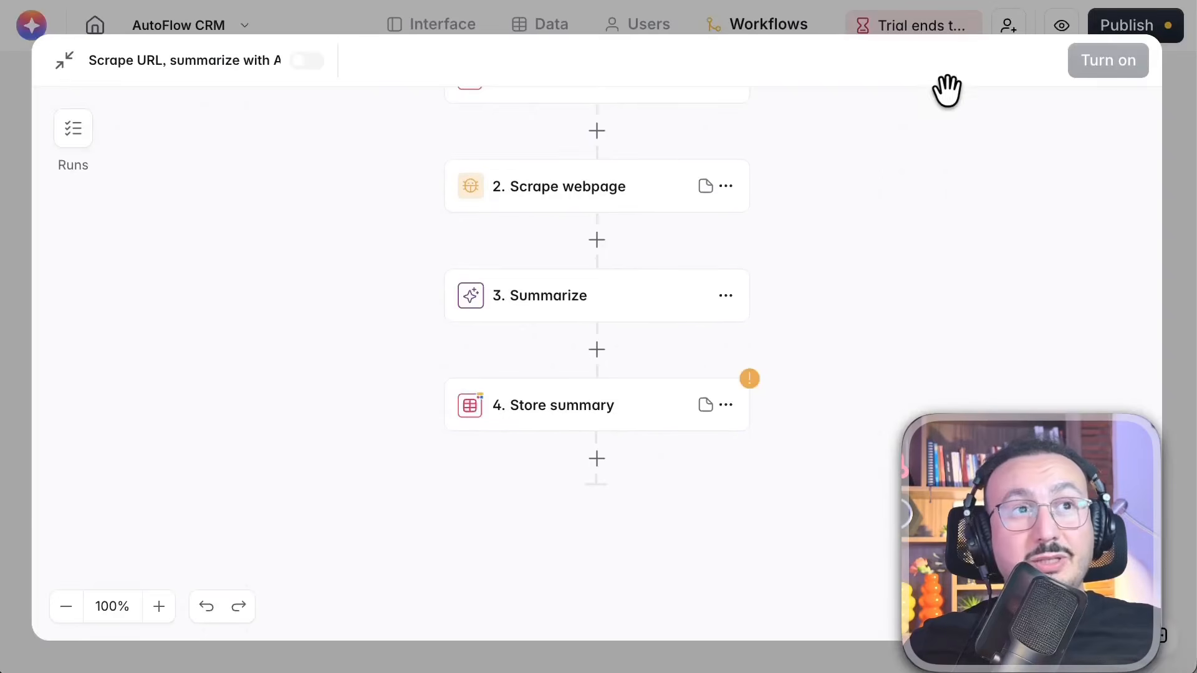
Set the SUMMARY field's value in the Store summary step to the result of the Summarize step
scroll(879, 183, "up", 3)
scroll(879, 183, "up", 1)
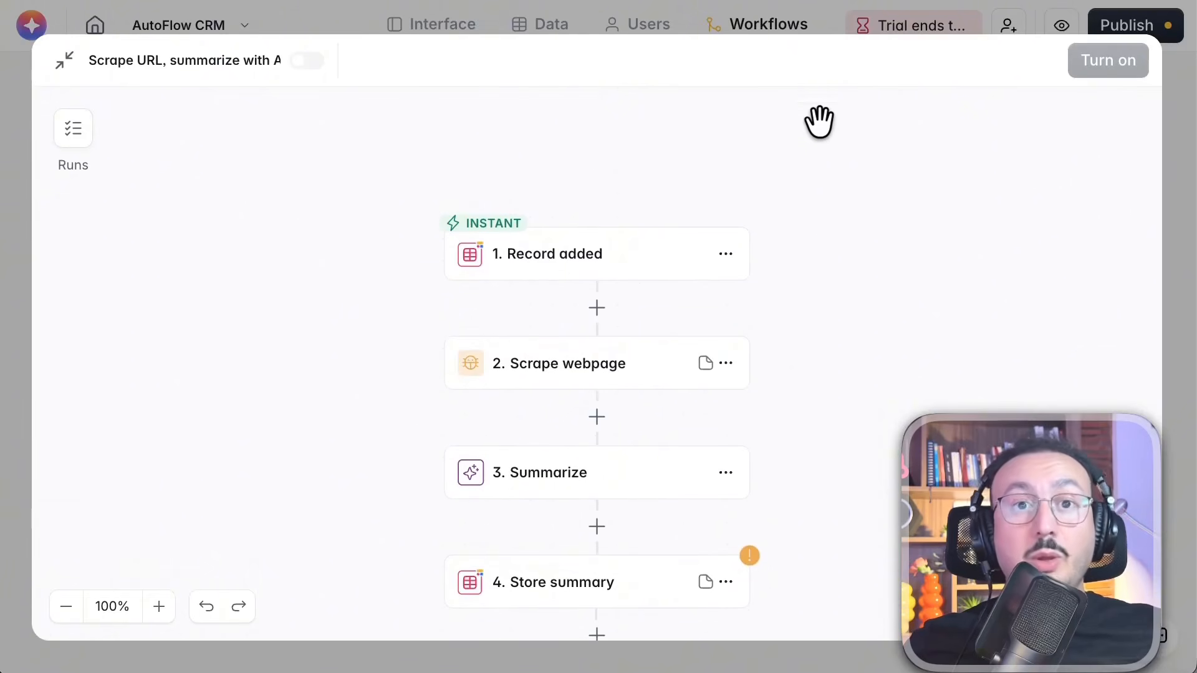
scroll(777, 205, "down", 1)
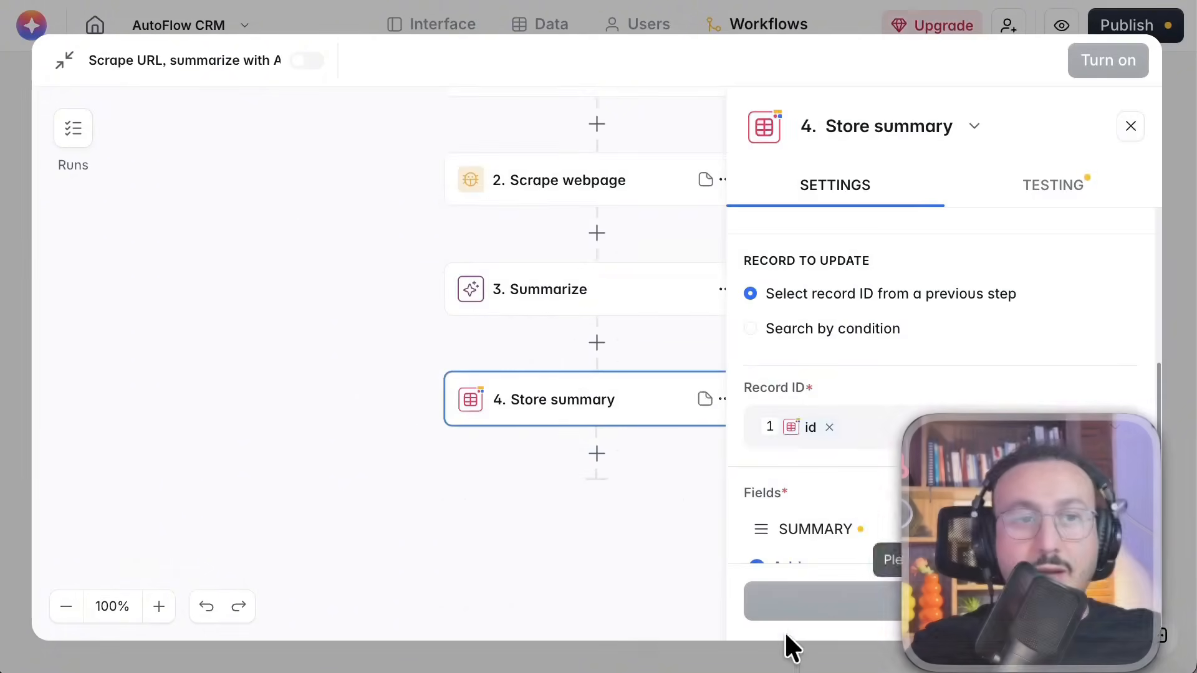
scroll(802, 507, "down", 1)
left_click(835, 490)
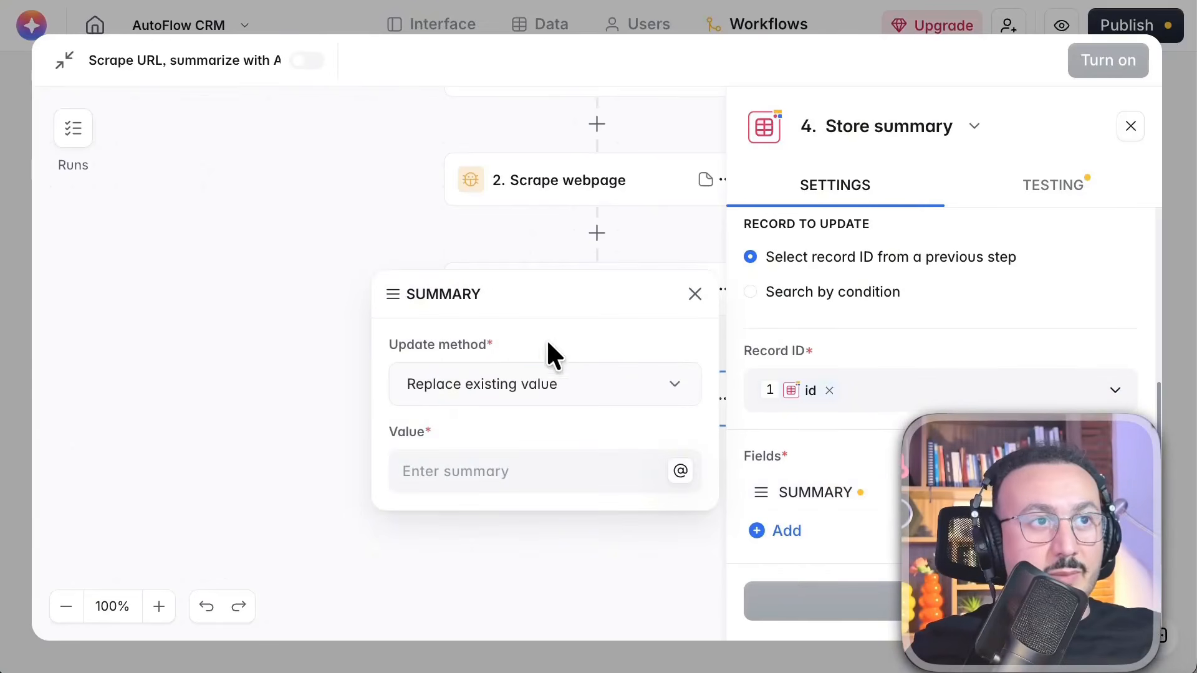
left_click(681, 471)
left_click(508, 428)
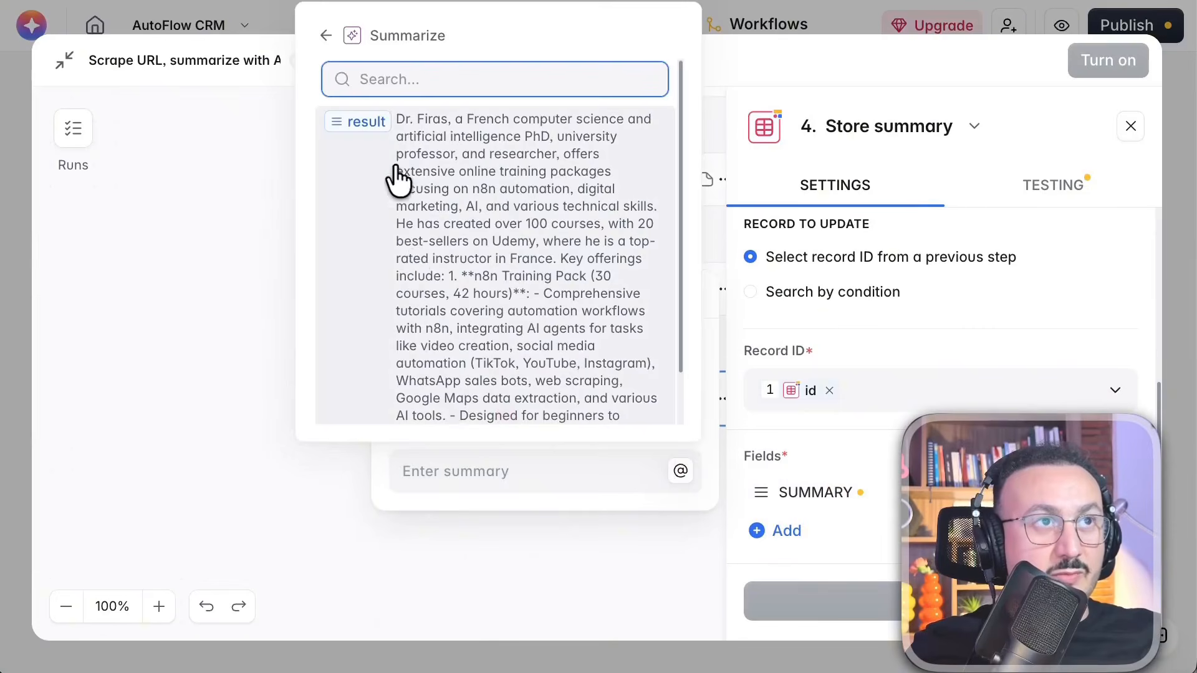
left_click(367, 122)
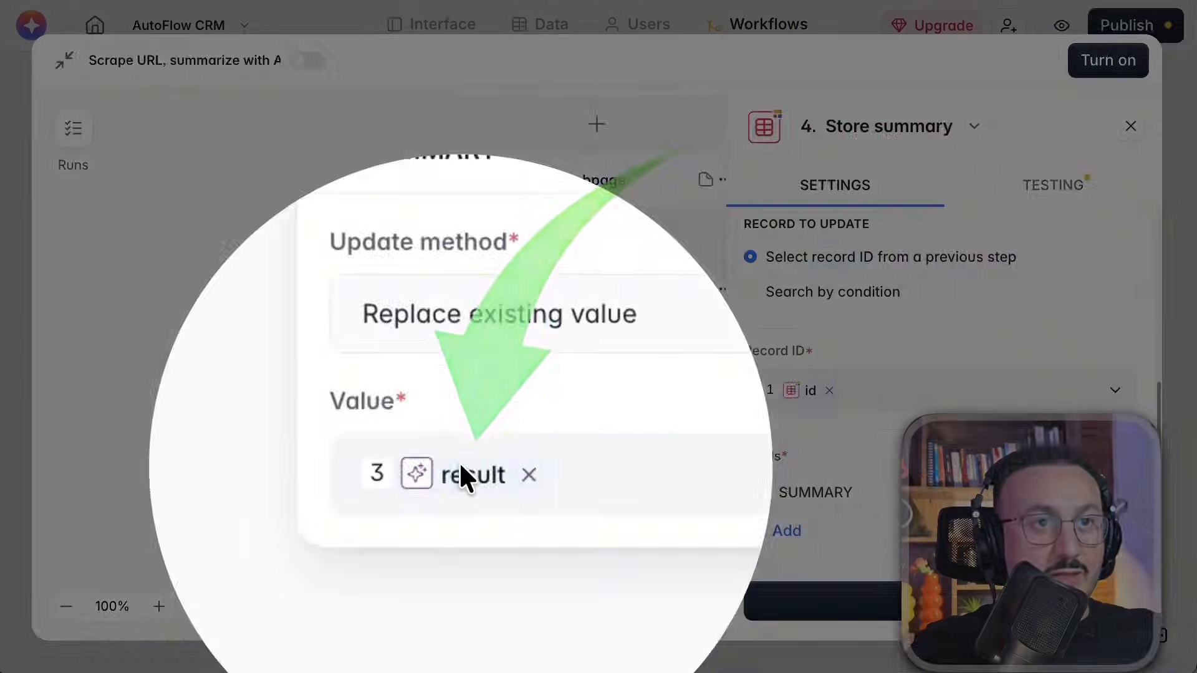
Run a test of the Store summary step
left_click(1056, 186)
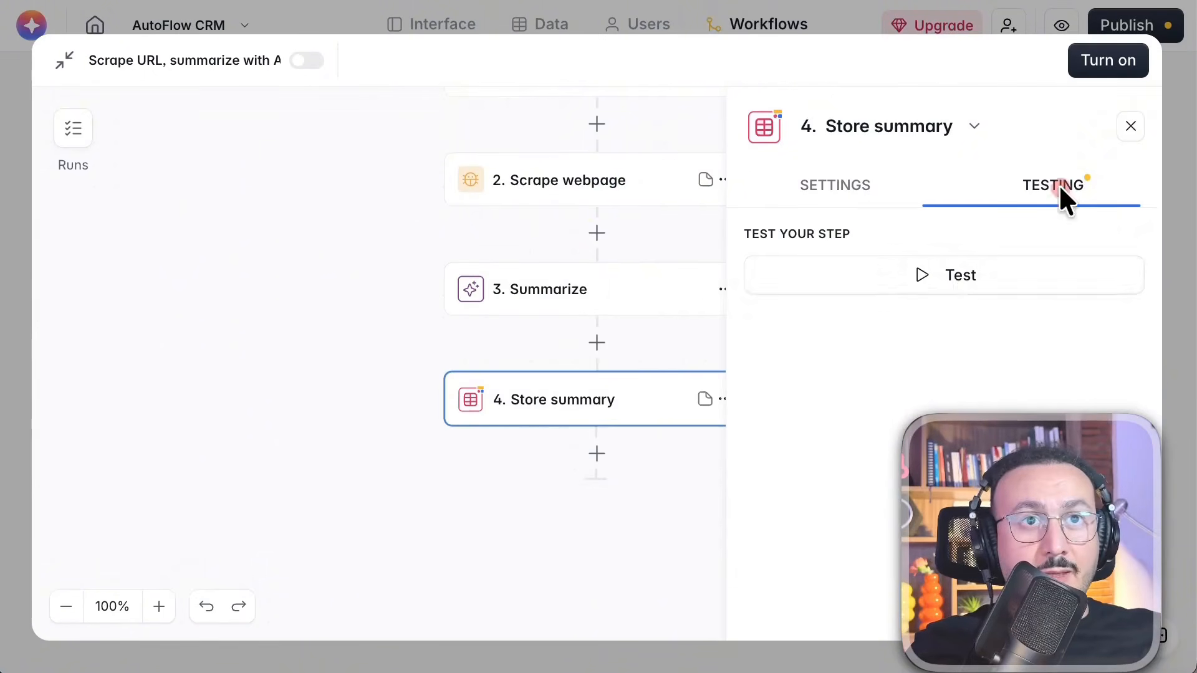
left_click(895, 181)
left_click(943, 601)
Turn on the scrape-and-summarize workflow with publishing confirmed, and return to the app's list of workflows
left_click(1116, 57)
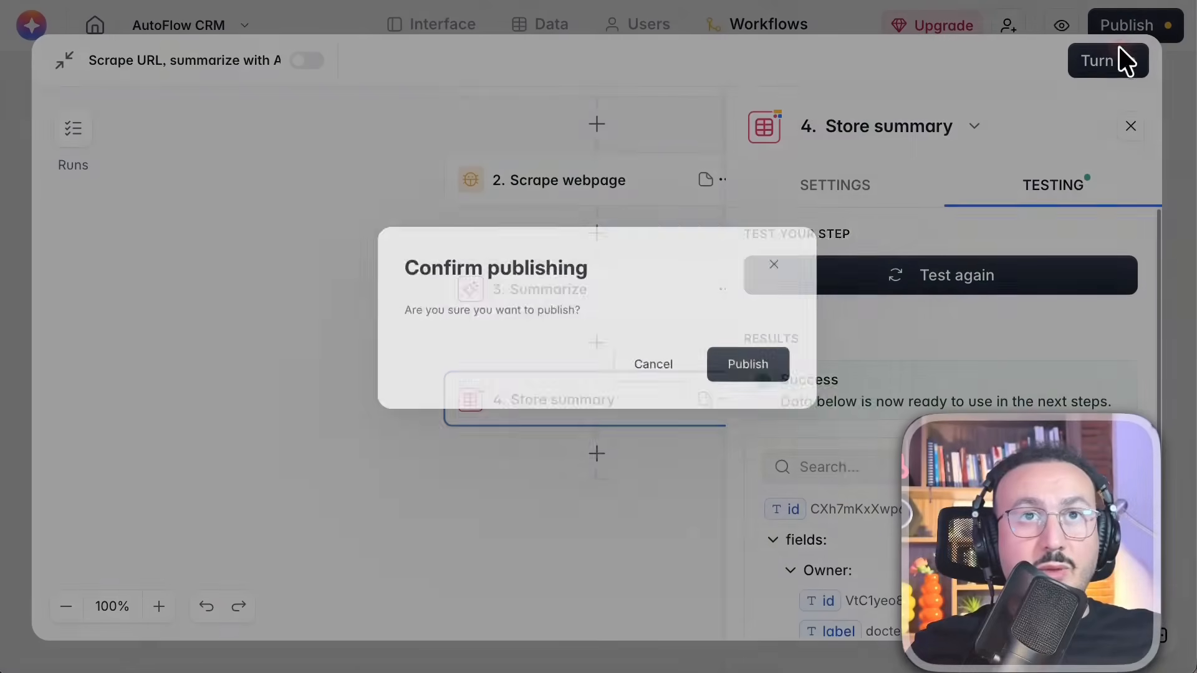
left_click(839, 406)
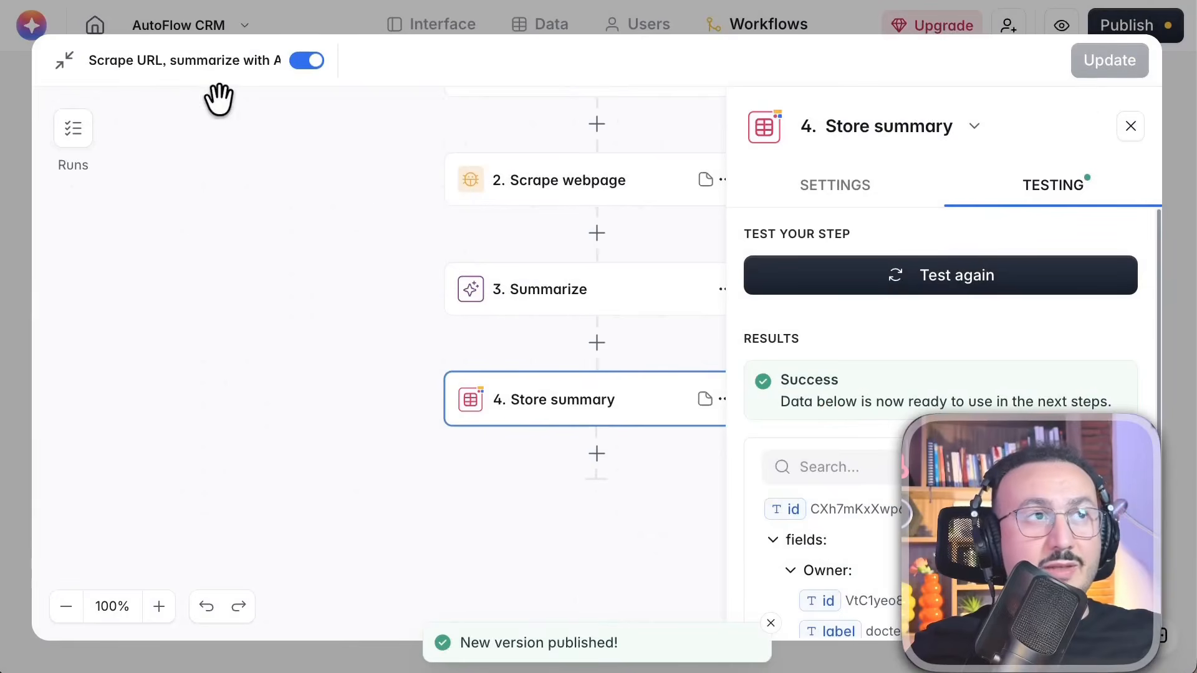
left_click(288, 27)
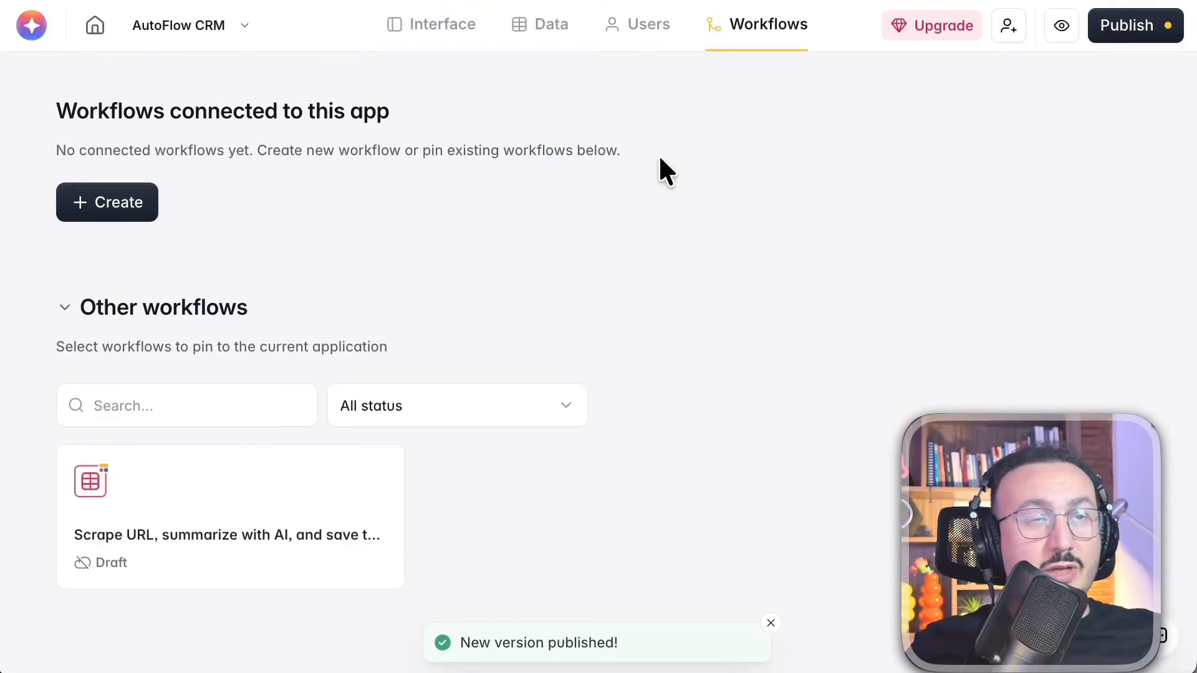
left_click_drag(859, 192, 274, 393)
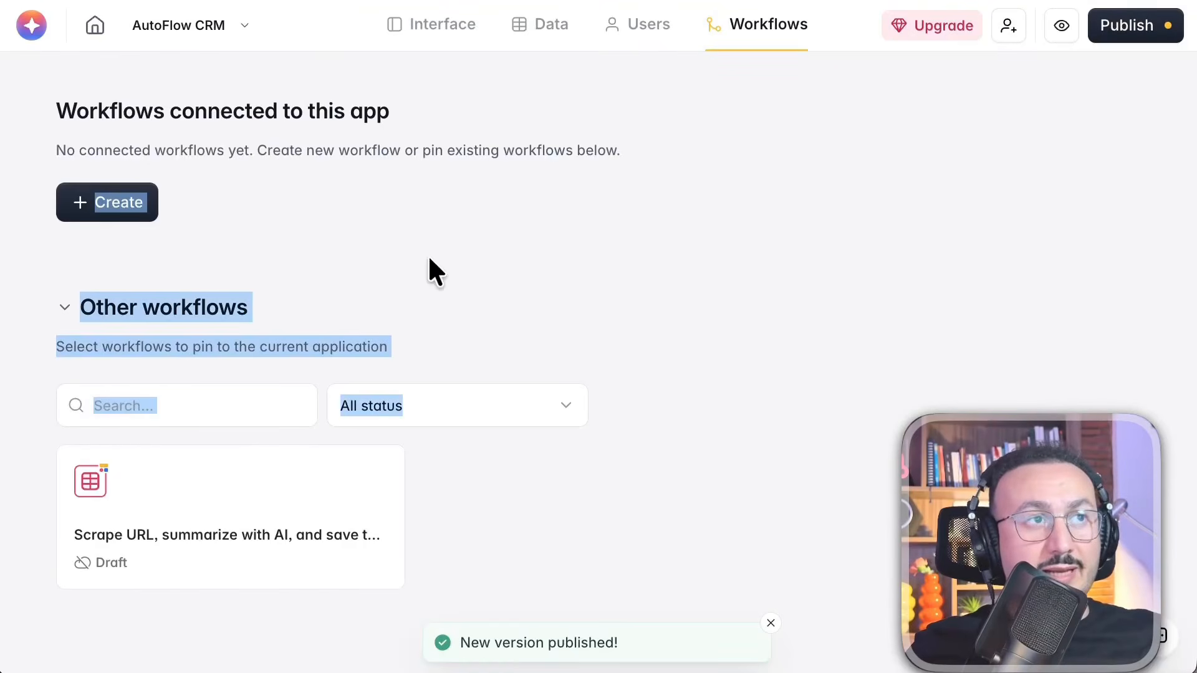
left_click(53, 0)
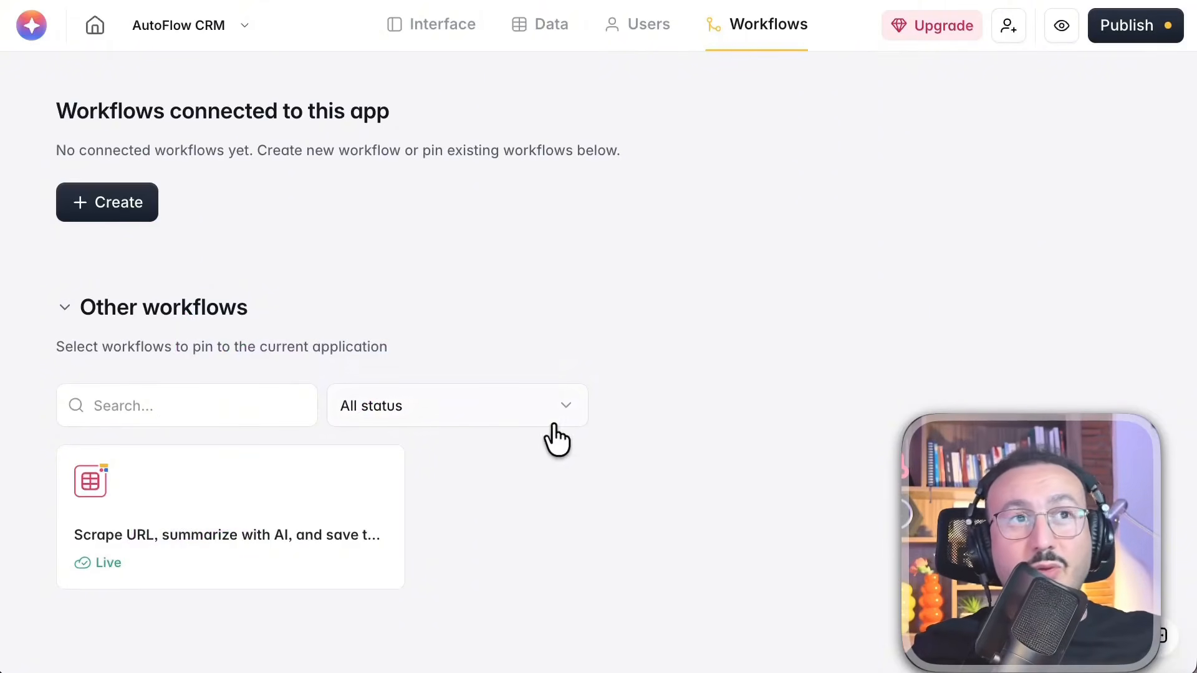
Switch to the Notion resources page and open the Softr invitation link offering 200 free AI credits
mouse_move(247, 453)
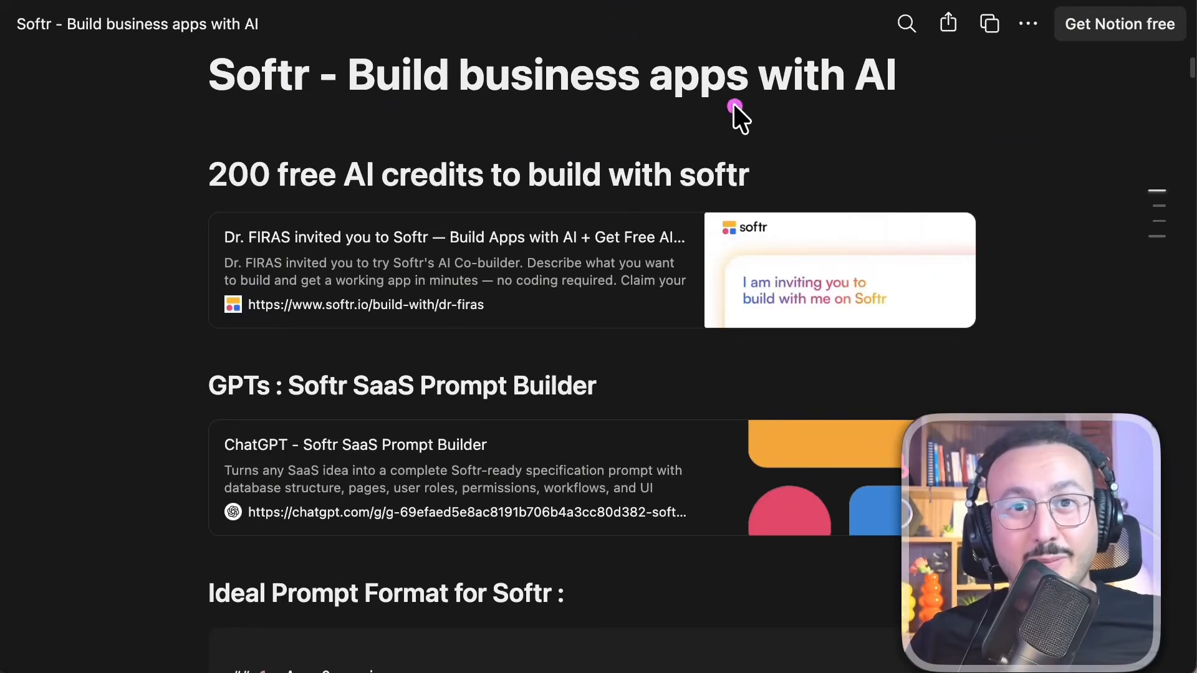
left_click(354, 264)
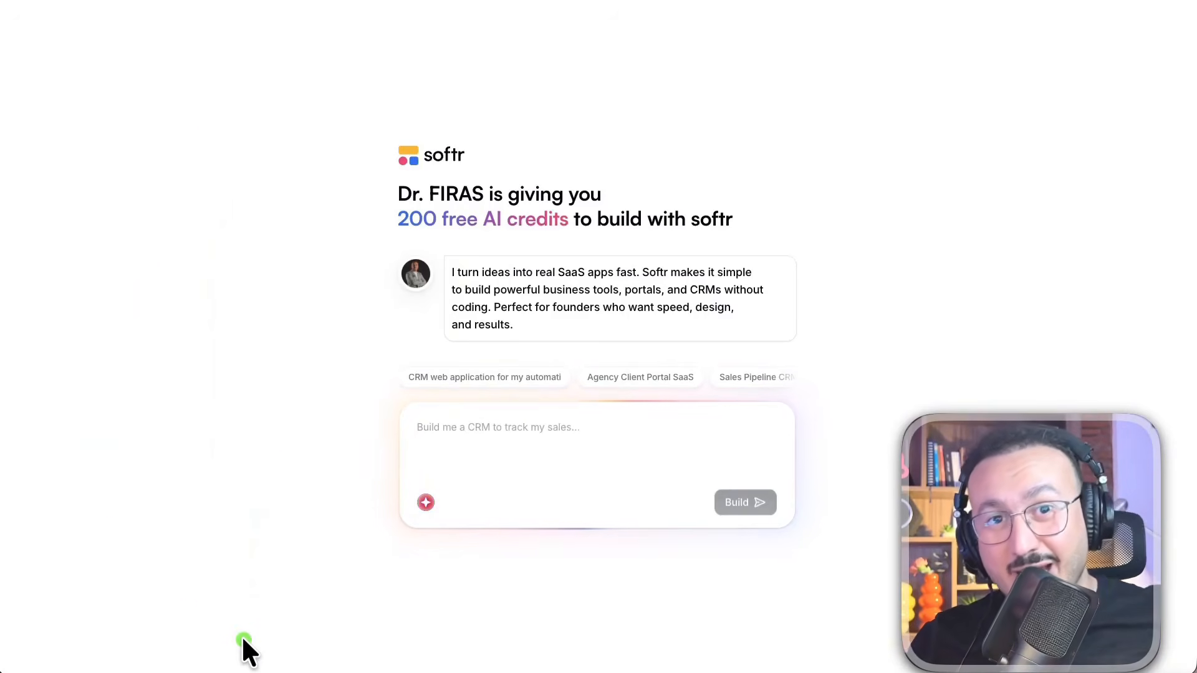
mouse_move(252, 59)
left_mouse_down()
mouse_move(206, 553)
mouse_move(240, 627)
left_mouse_up()
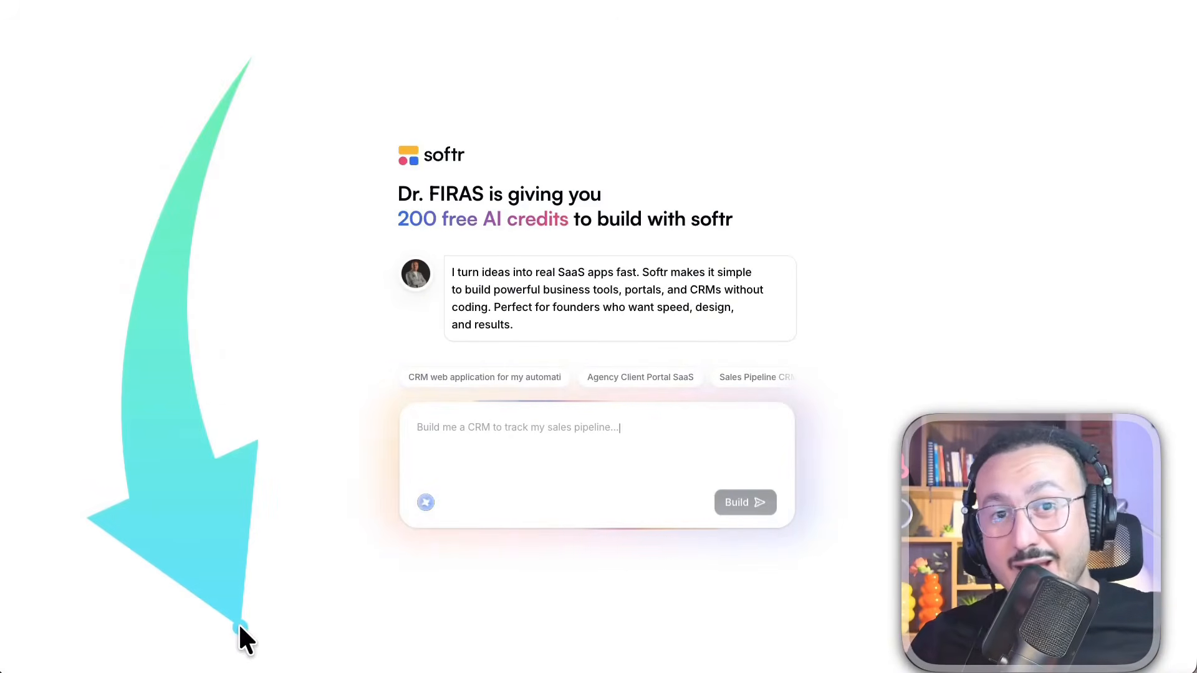